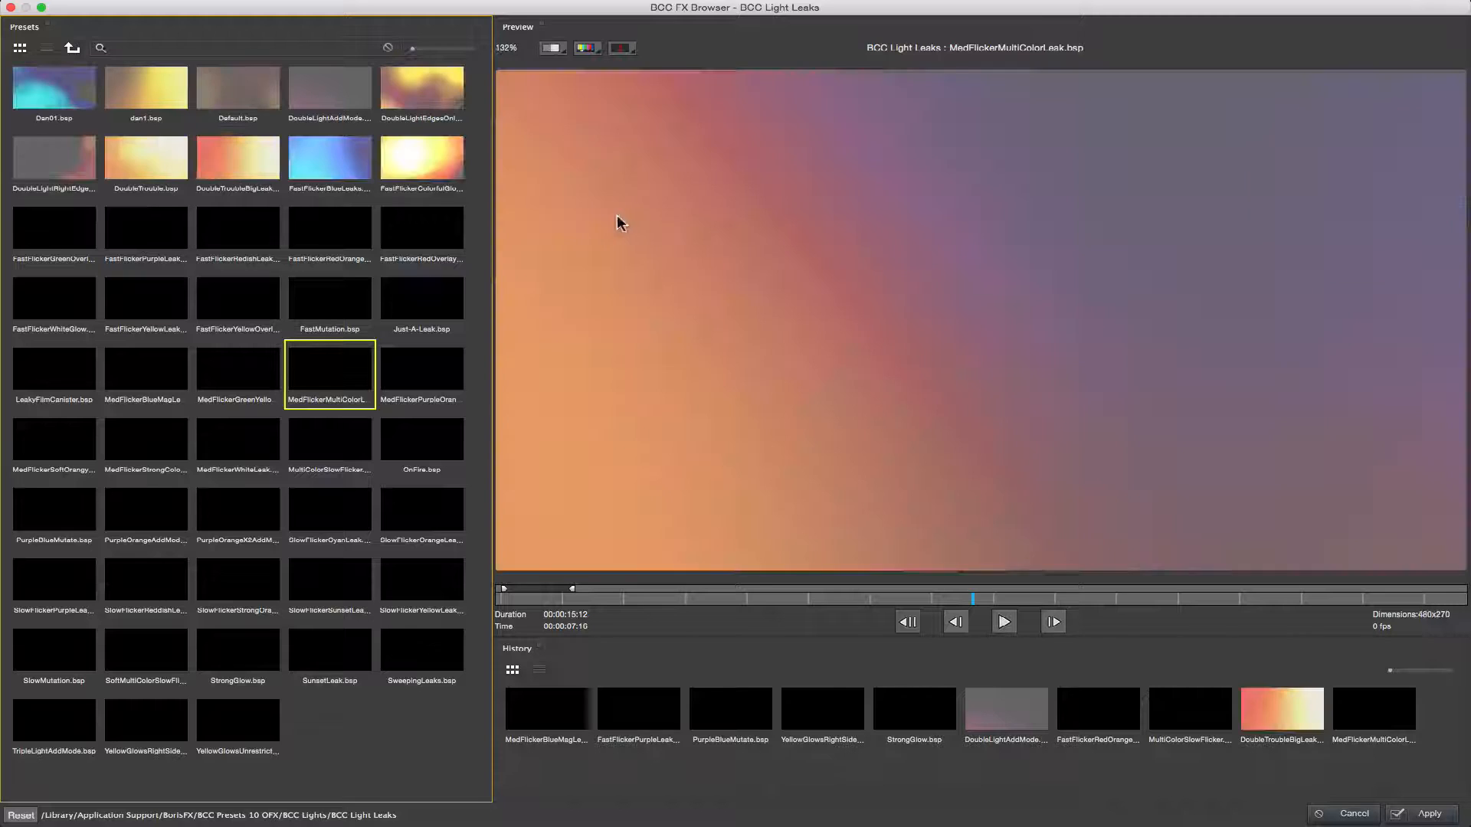
pyautogui.click(154, 223)
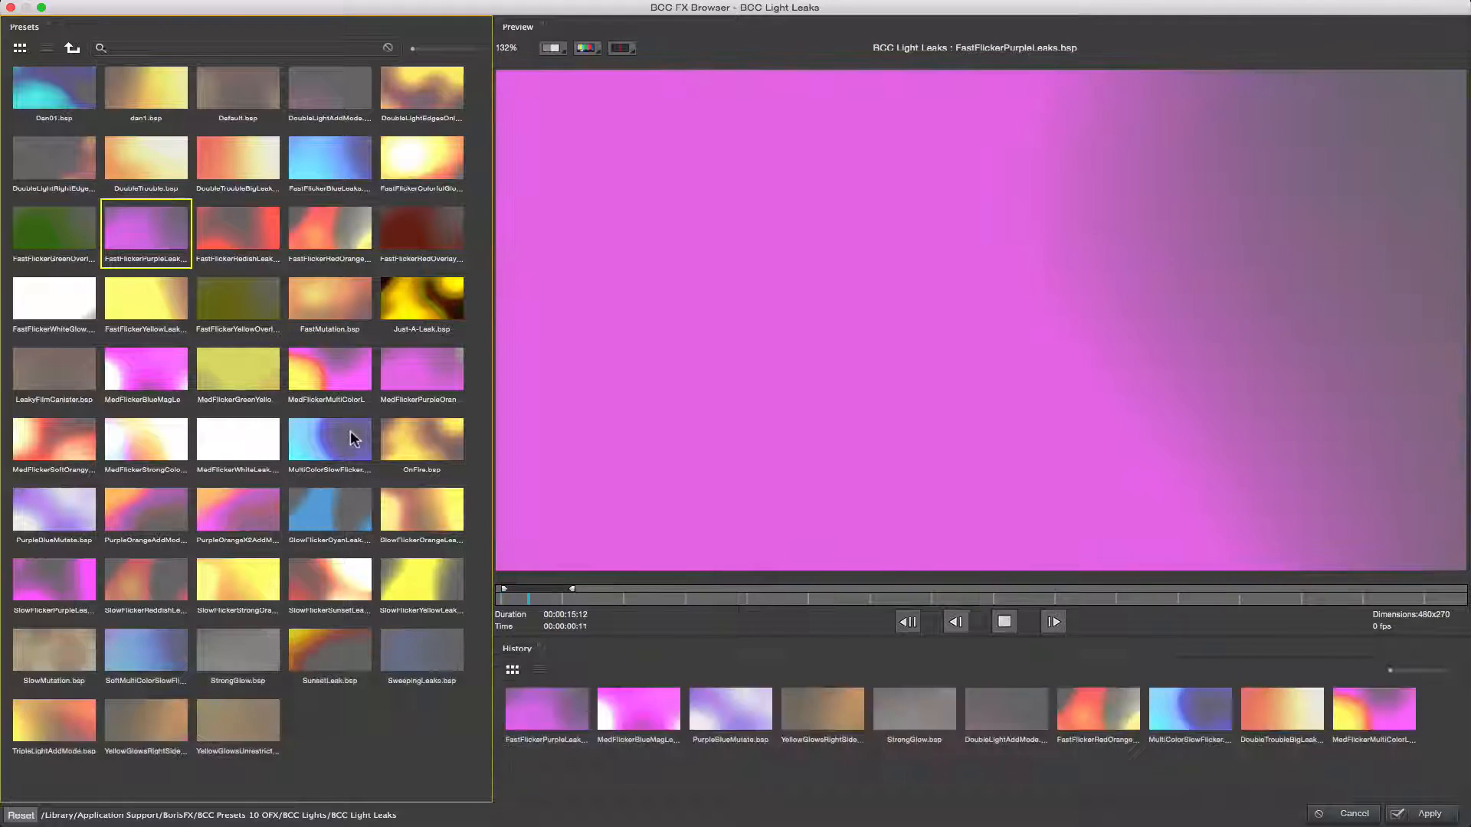
pyautogui.click(337, 435)
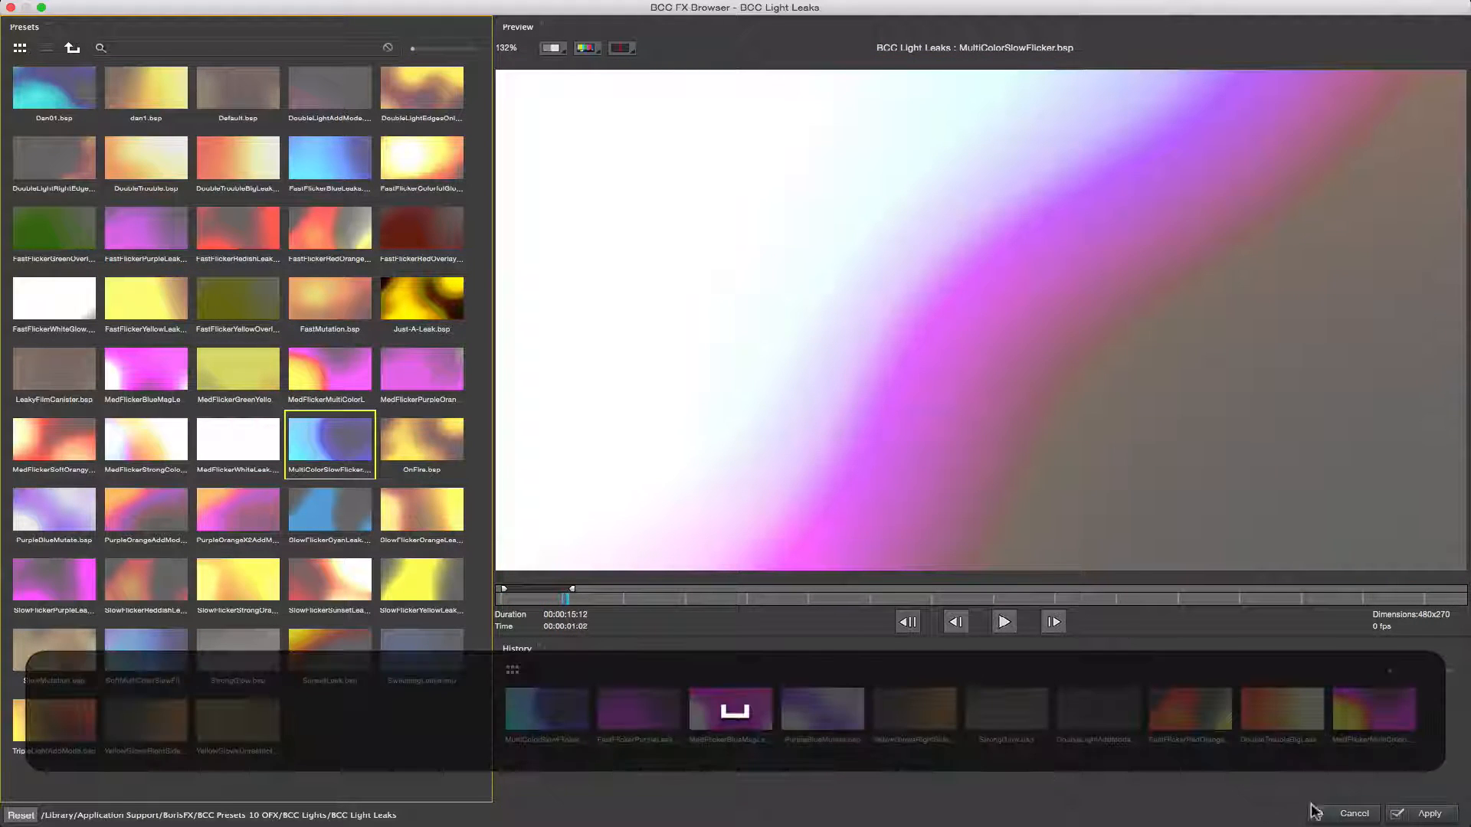
pyautogui.click(1354, 815)
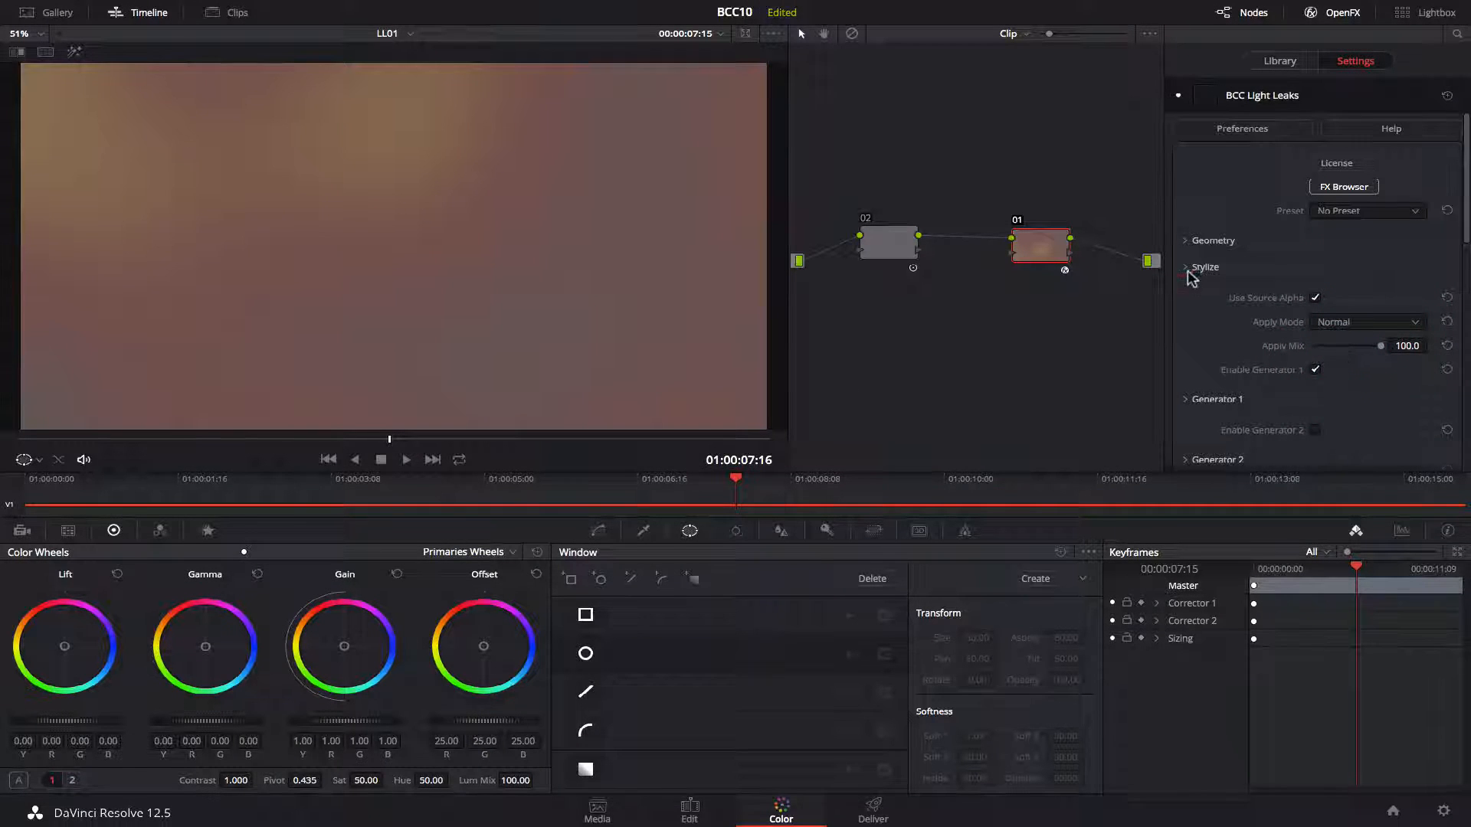
# Set the light leak's Texture Mutation Rate to 130.8 and play back the preview.
pyautogui.scroll(-5, 1193, 281)
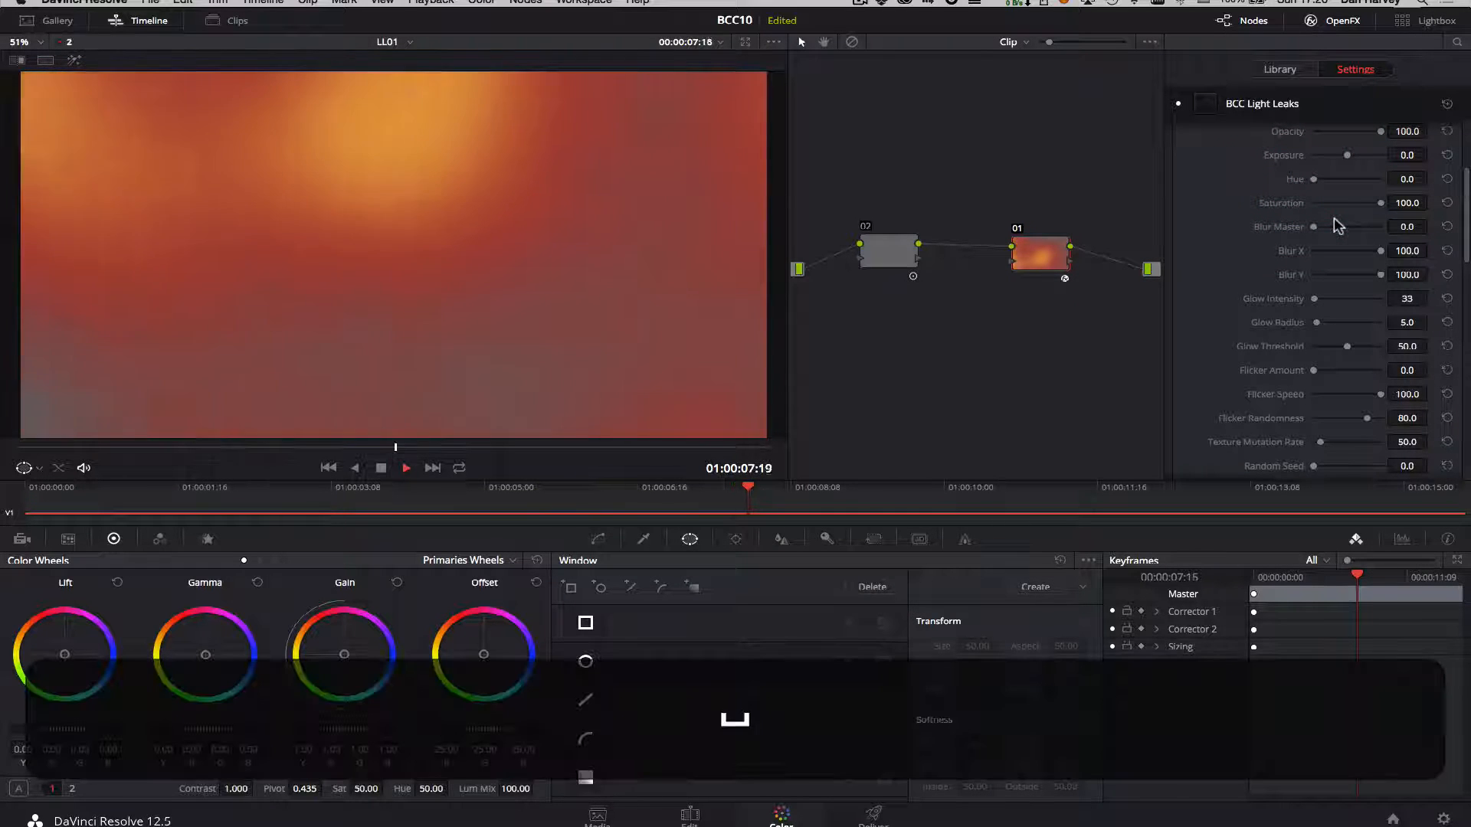
pyautogui.moveTo(1320, 442); pyautogui.dragTo(1332, 444)
pyautogui.press('space')
pyautogui.press('space')
pyautogui.press('space')
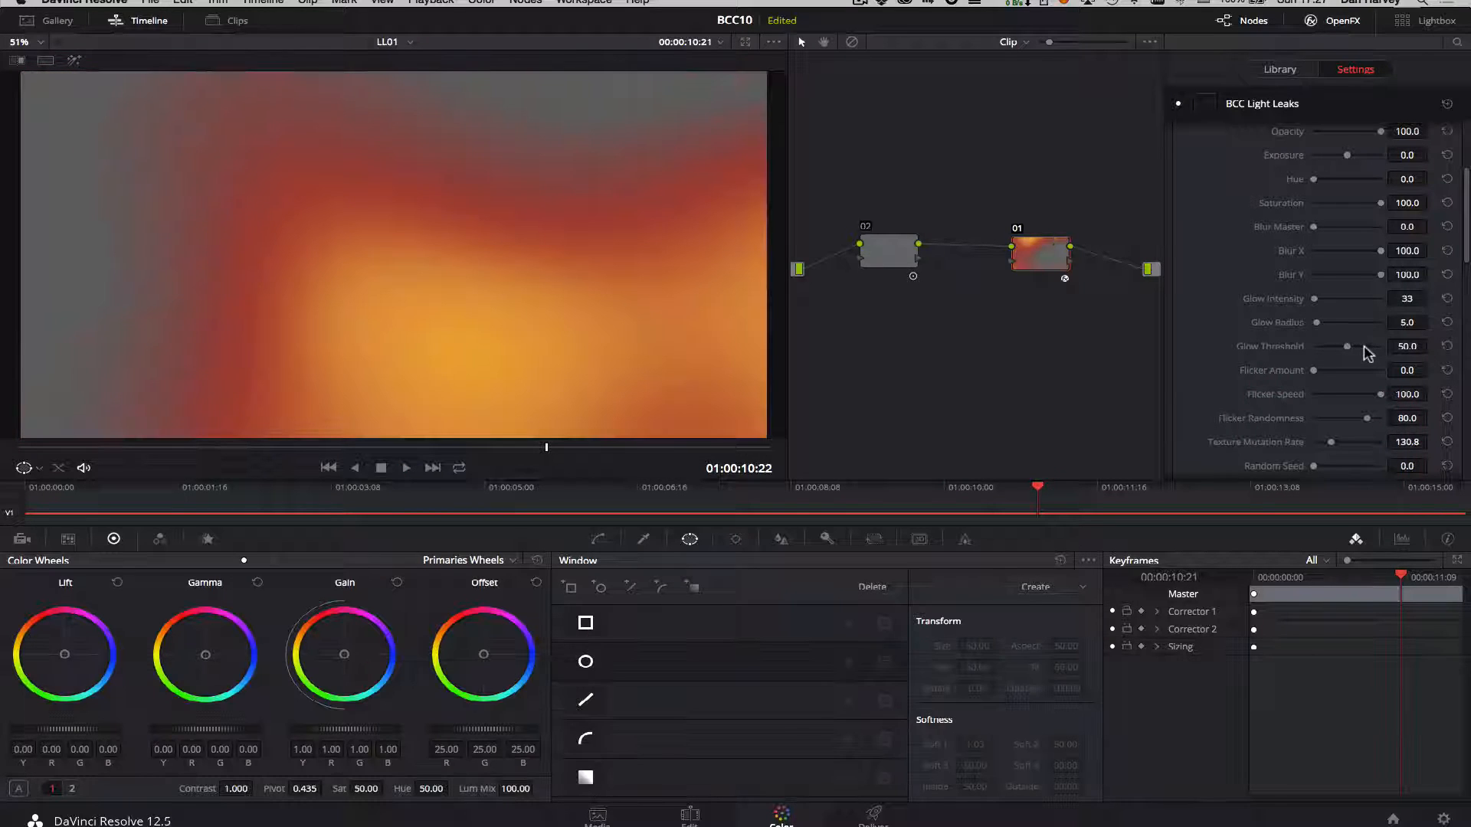
# Toggle Enable Generator 1 off and back on, and expand the Generator 1 settings.
pyautogui.moveTo(1465, 236); pyautogui.dragTo(1466, 315)
pyautogui.click(1315, 274)
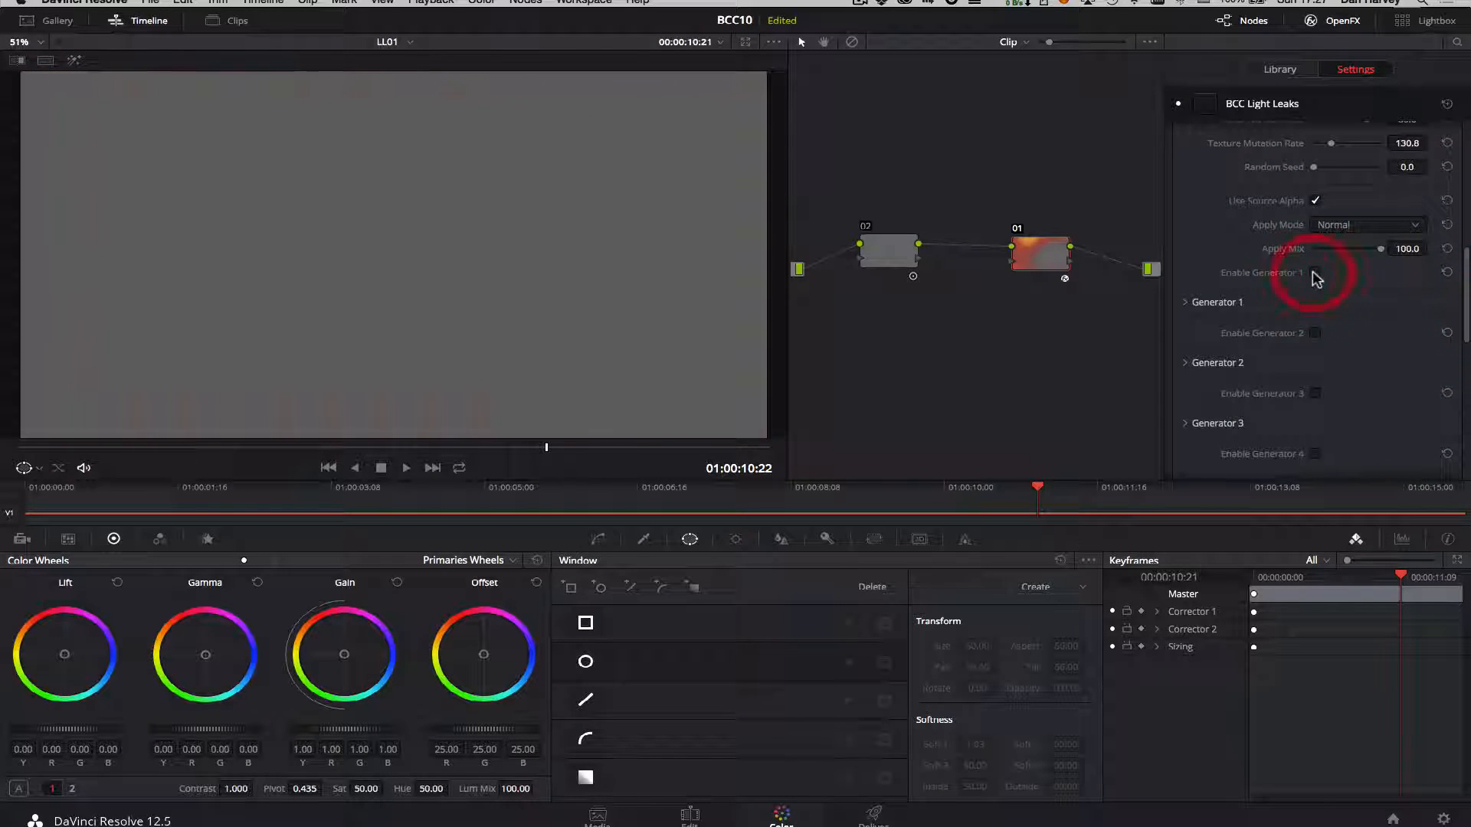
pyautogui.click(1315, 273)
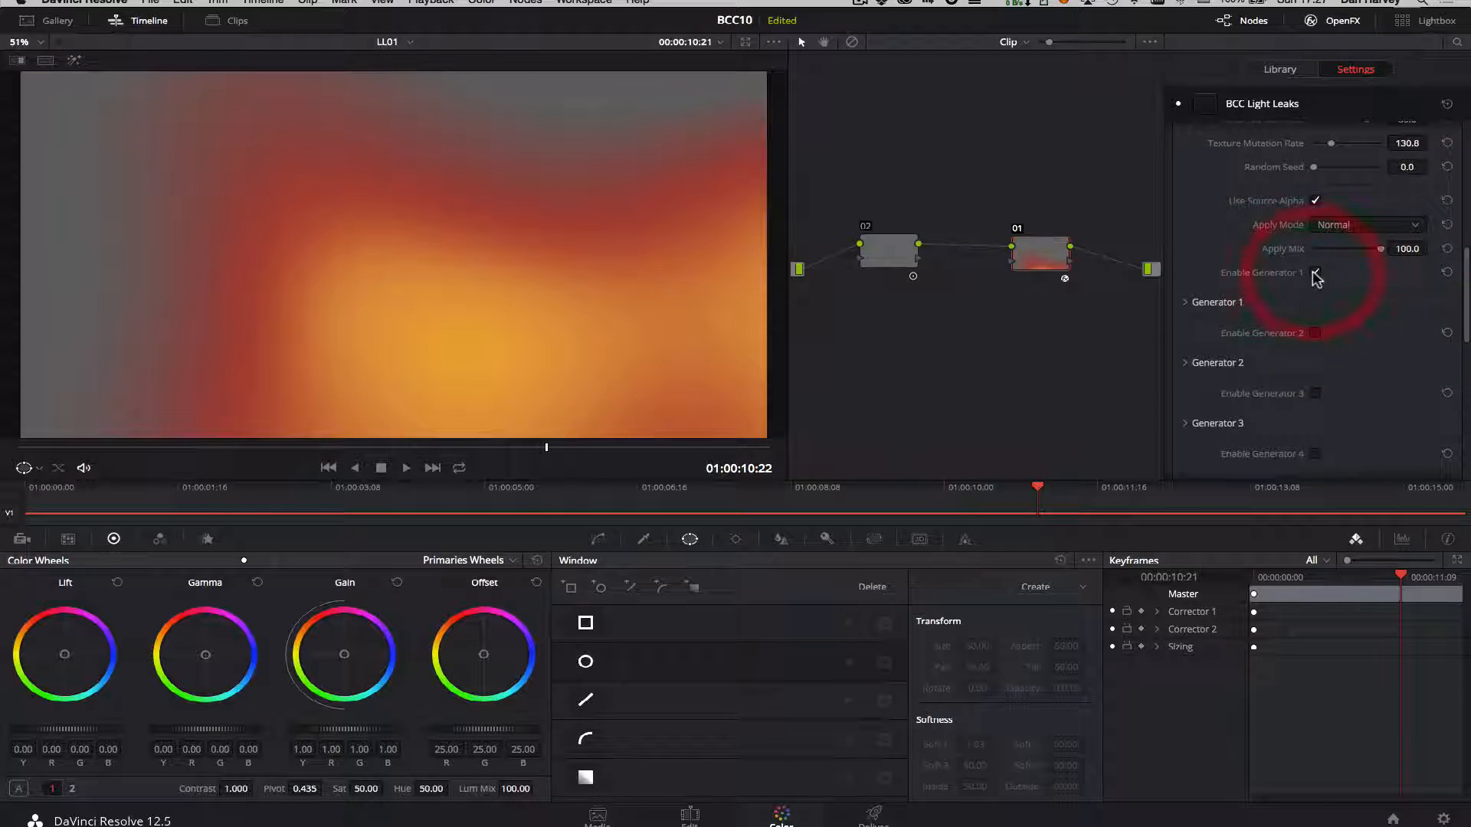
pyautogui.click(1183, 301)
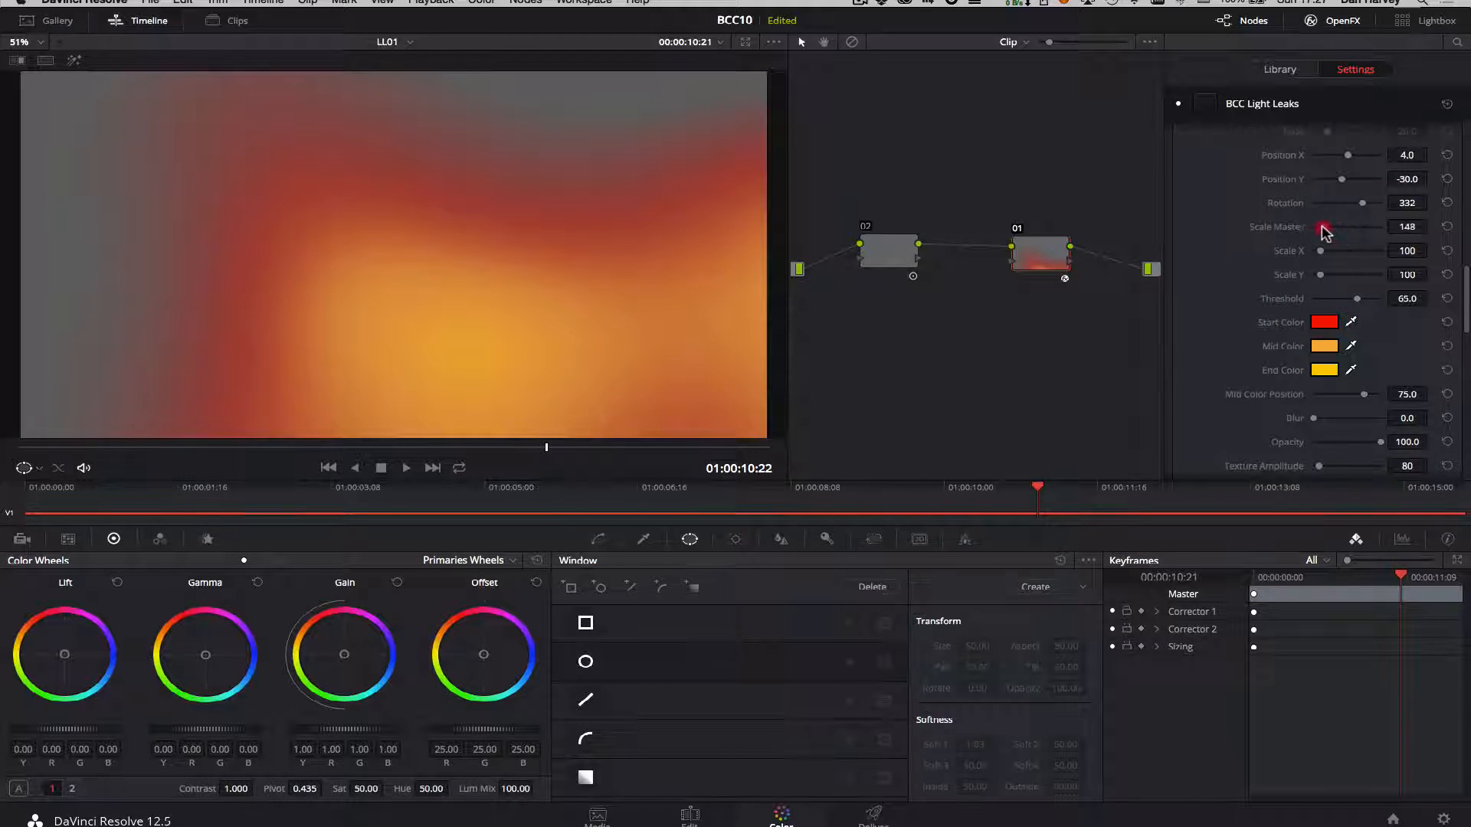
# Set Generator 1's Scale Master to 23 and its Threshold to 13.6.
pyautogui.moveTo(1325, 231); pyautogui.dragTo(1315, 219)
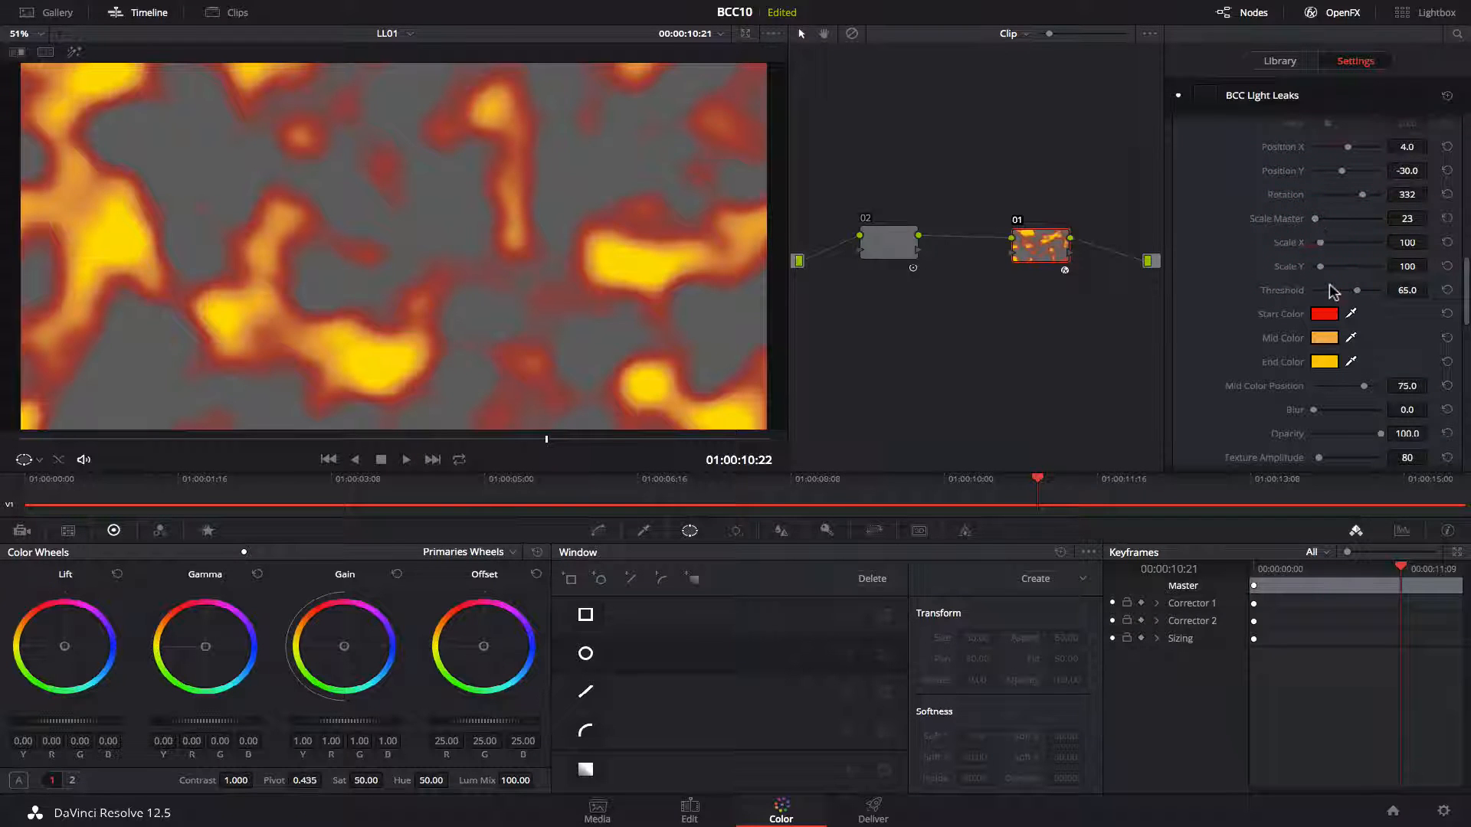
pyautogui.moveTo(1356, 291); pyautogui.dragTo(1326, 297)
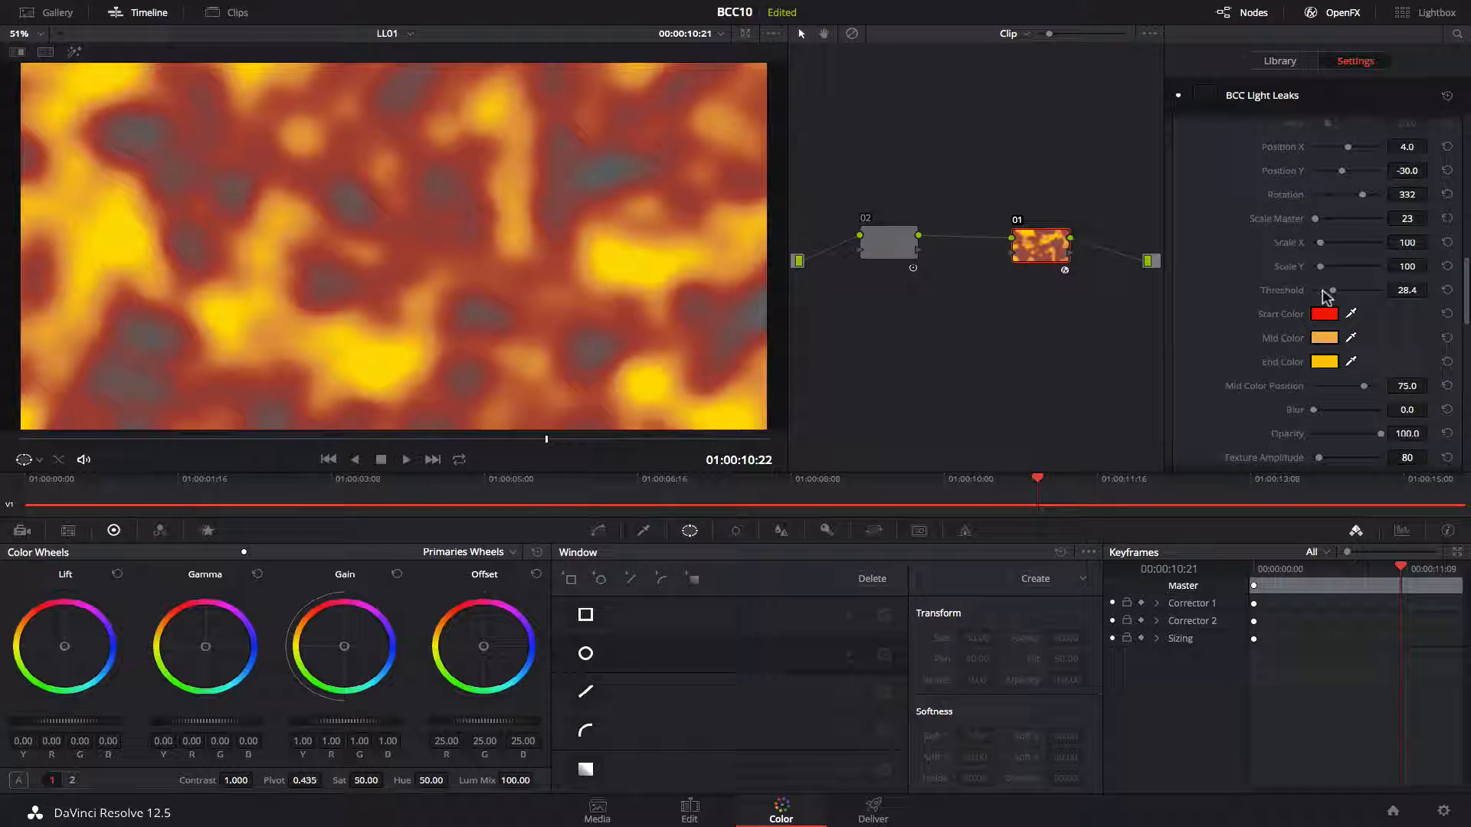
pyautogui.click(1325, 291)
pyautogui.moveTo(1323, 293); pyautogui.dragTo(1321, 293)
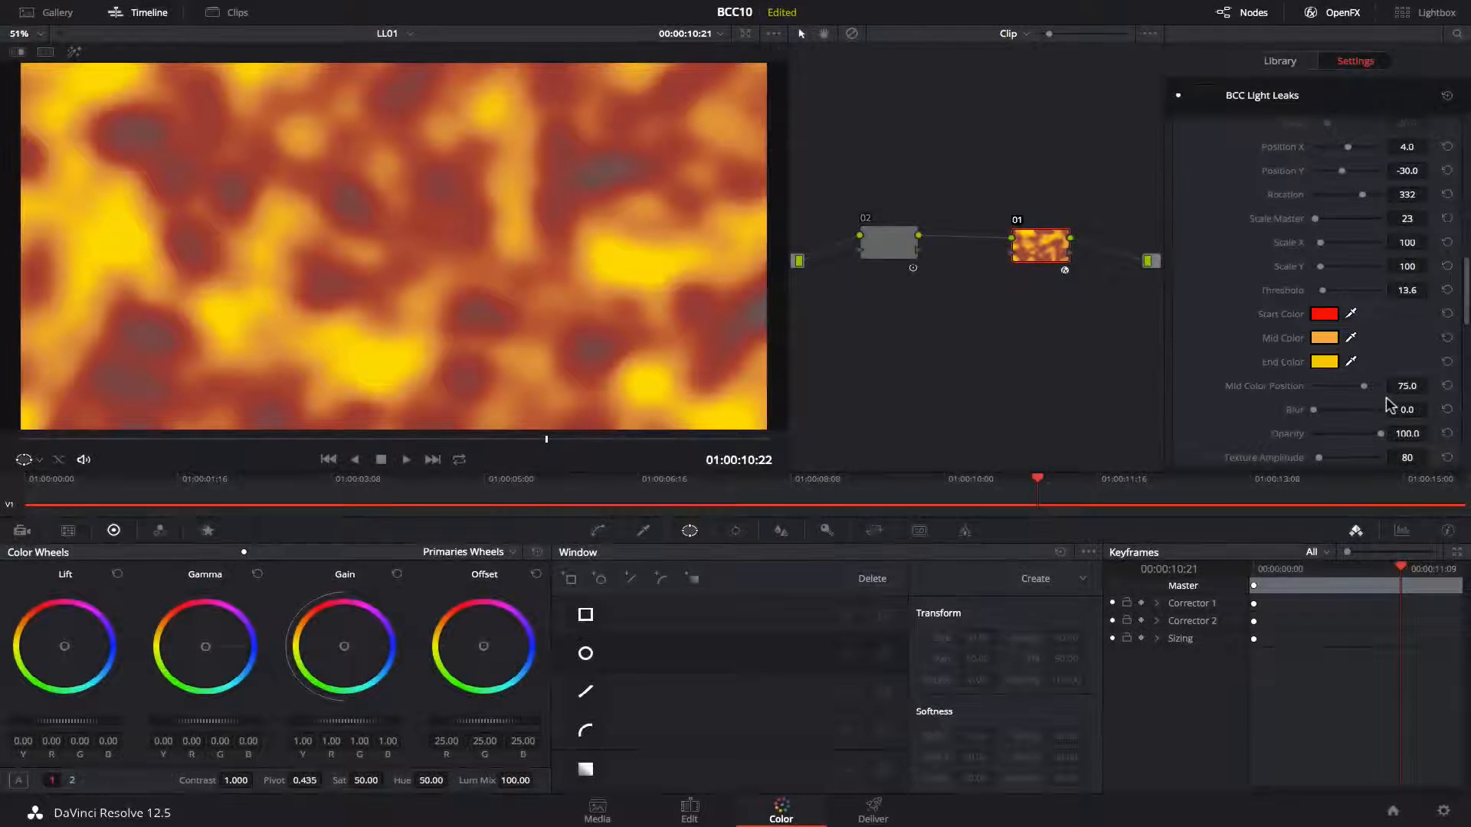
# Set Mid Color Position to 79.6, Texture Frequency to 1.1 and Texture Detail to 0, then play back.
pyautogui.moveTo(1360, 391)
pyautogui.mouseDown()
pyautogui.moveTo(1336, 385)
pyautogui.moveTo(1364, 387)
pyautogui.mouseUp()
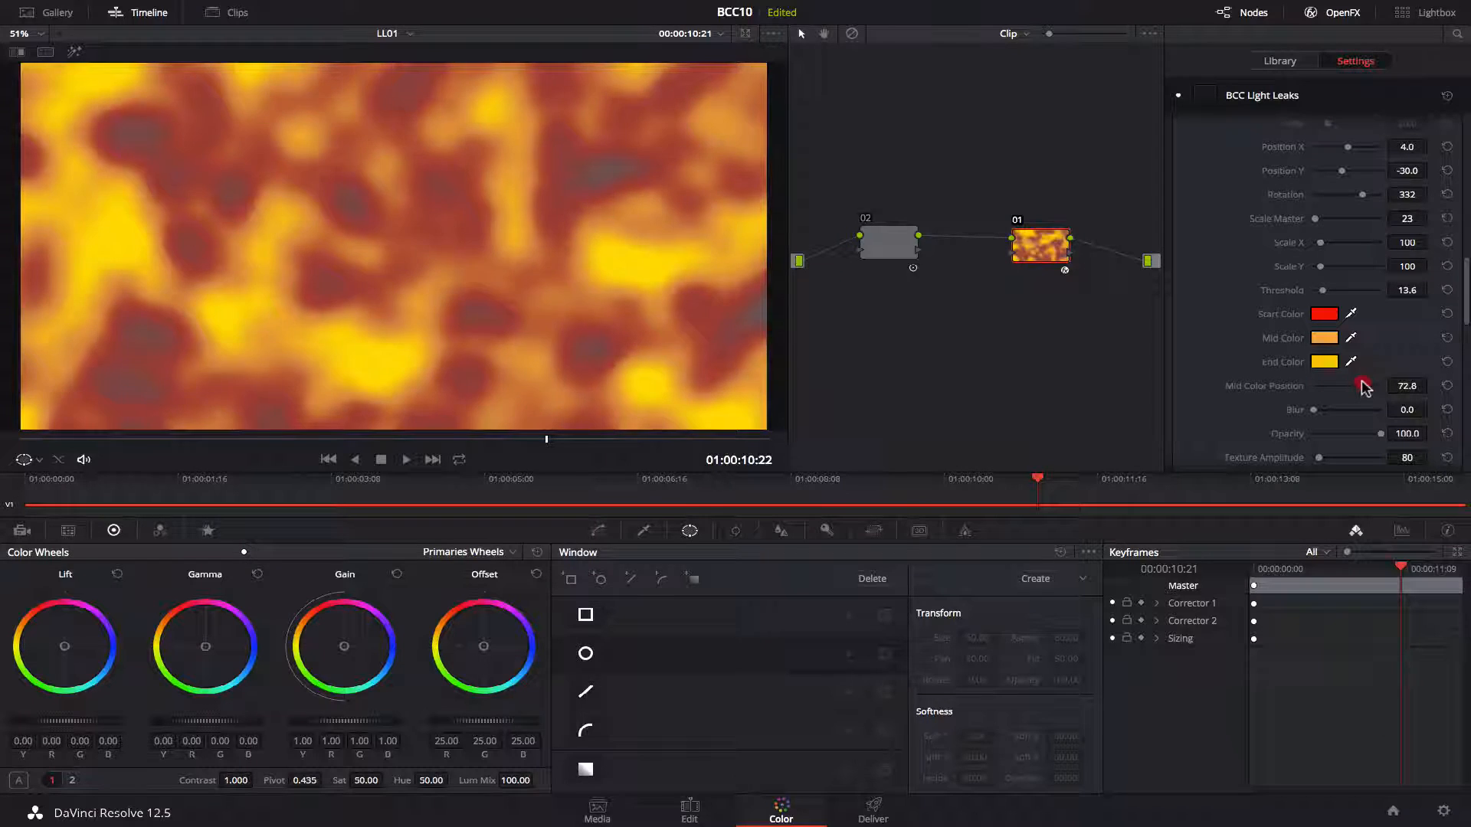
pyautogui.scroll(-5, 1348, 322)
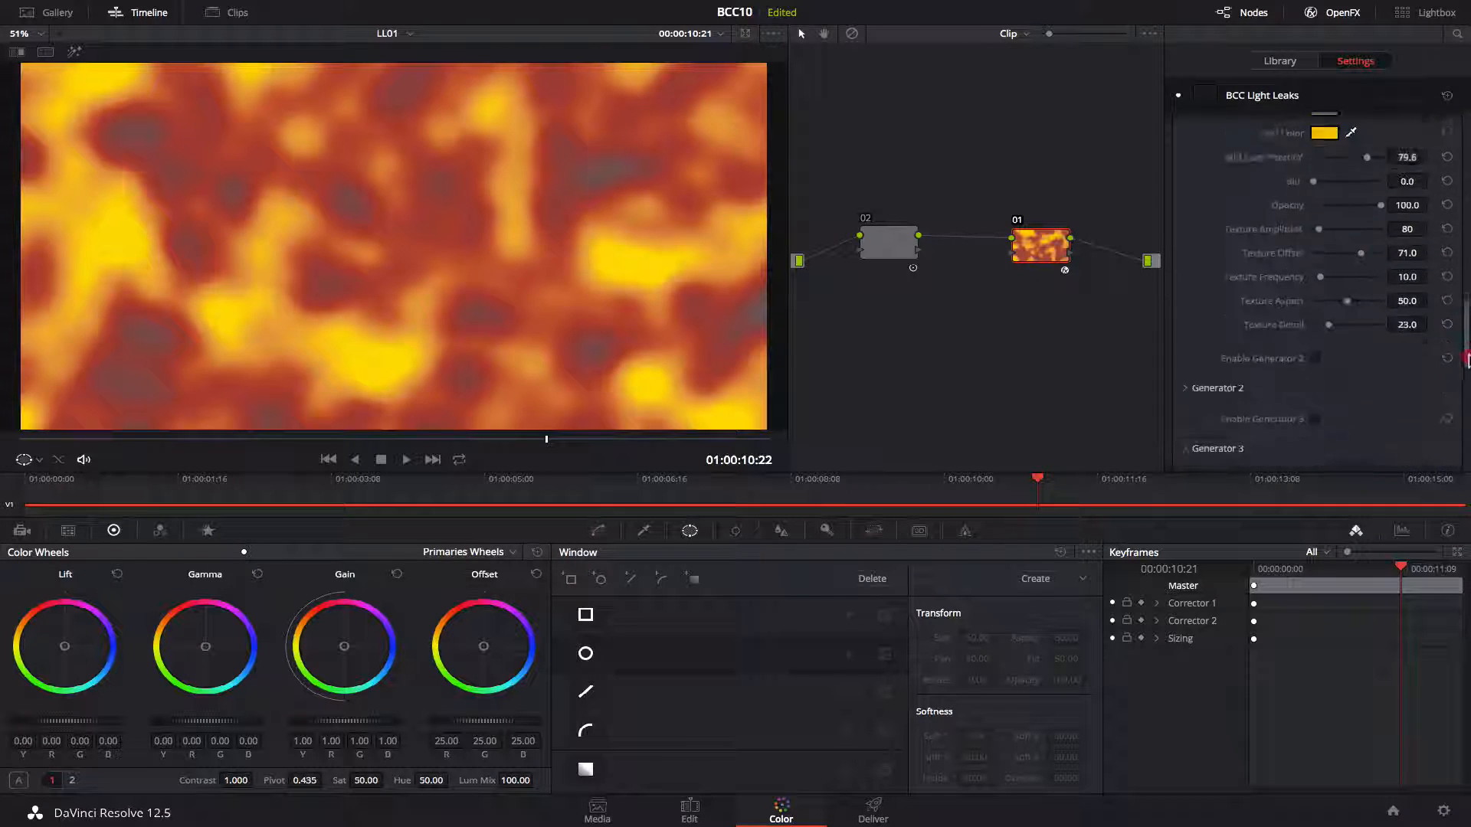
pyautogui.moveTo(1323, 253); pyautogui.dragTo(1311, 299)
pyautogui.moveTo(1321, 252); pyautogui.dragTo(1315, 258)
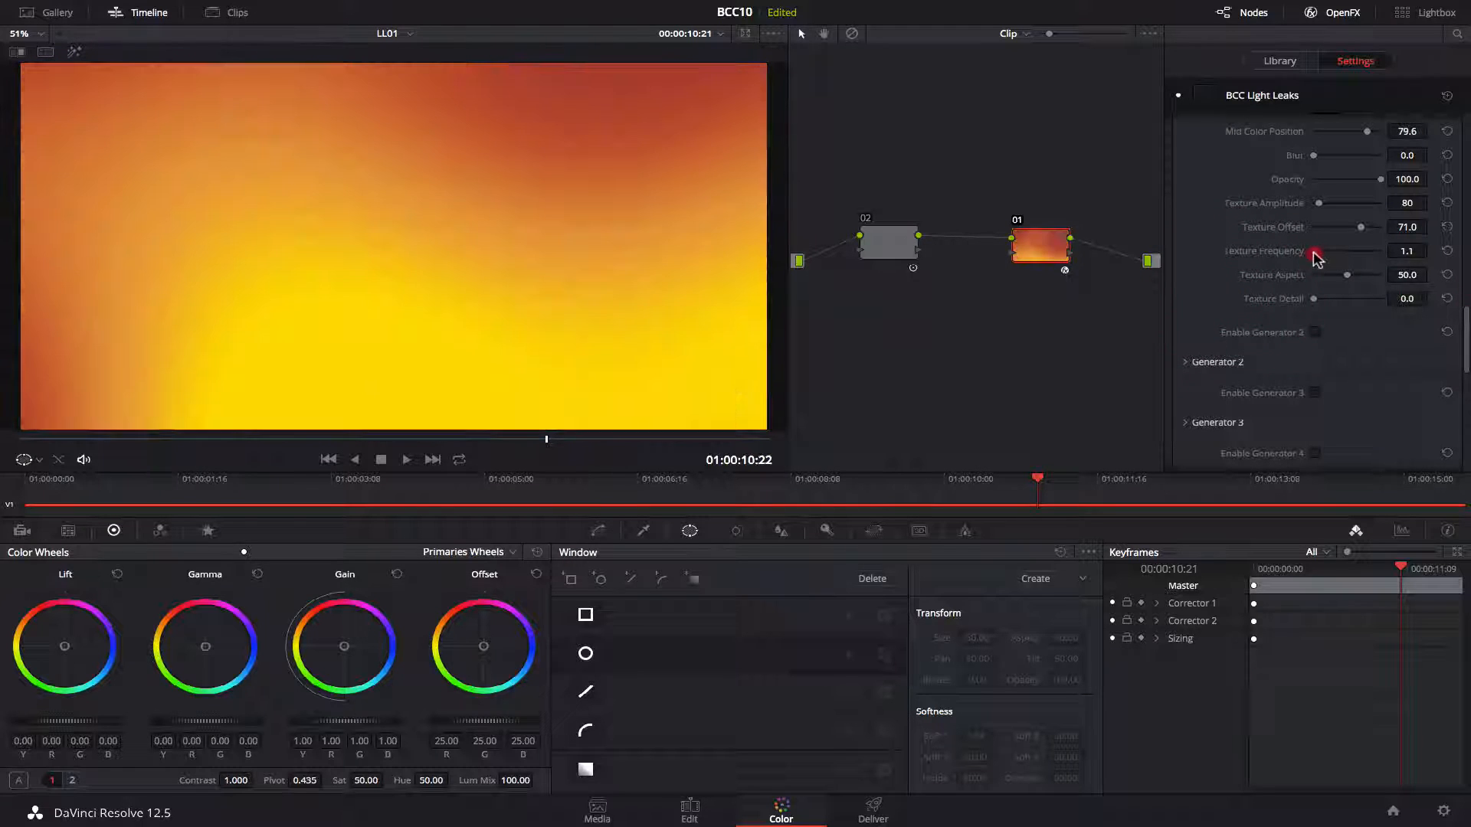
pyautogui.press('space')
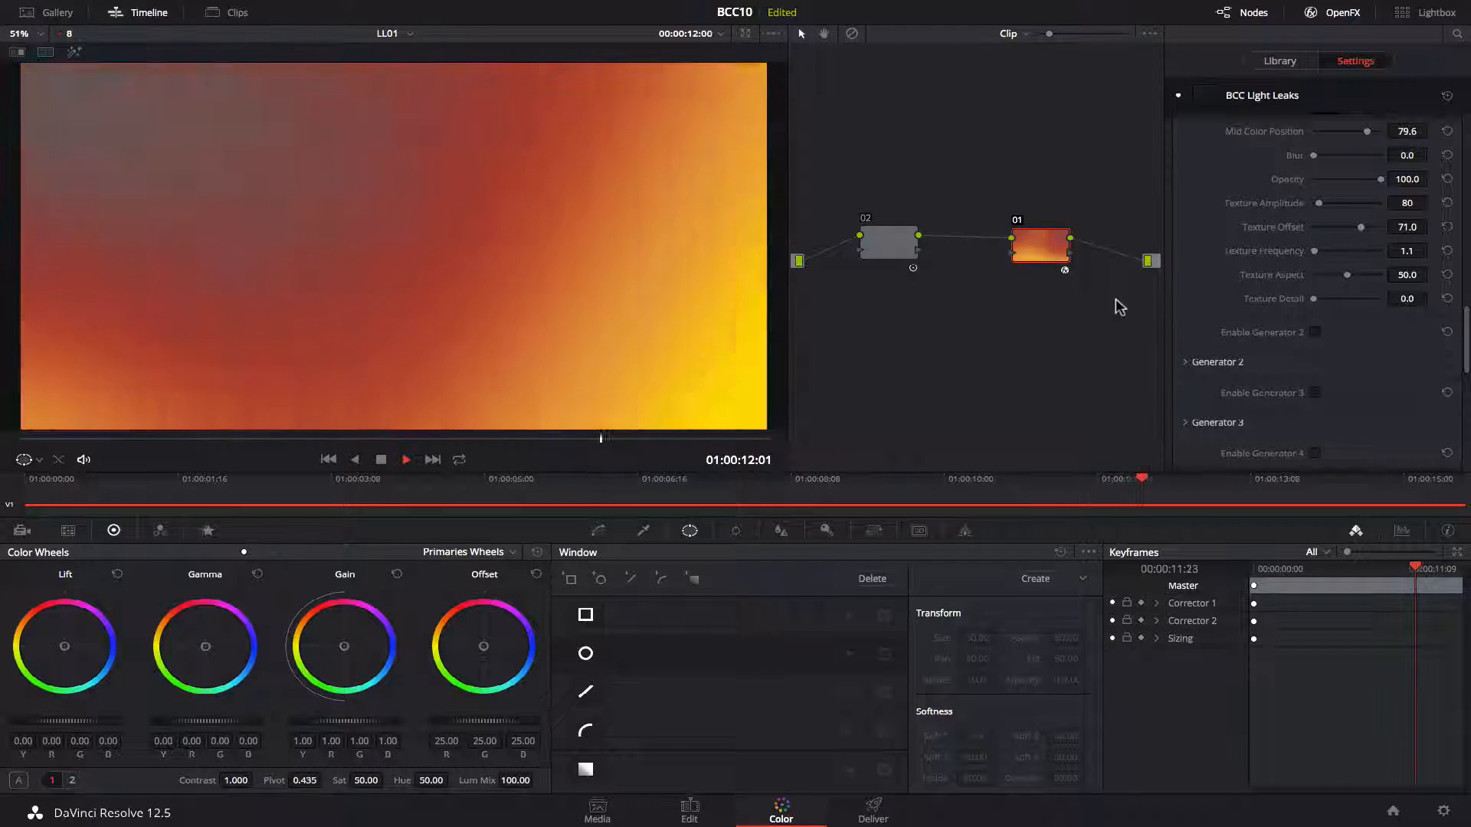
# Select node 02 and toggle it back on.
pyautogui.click(904, 246)
pyautogui.press('super+d')
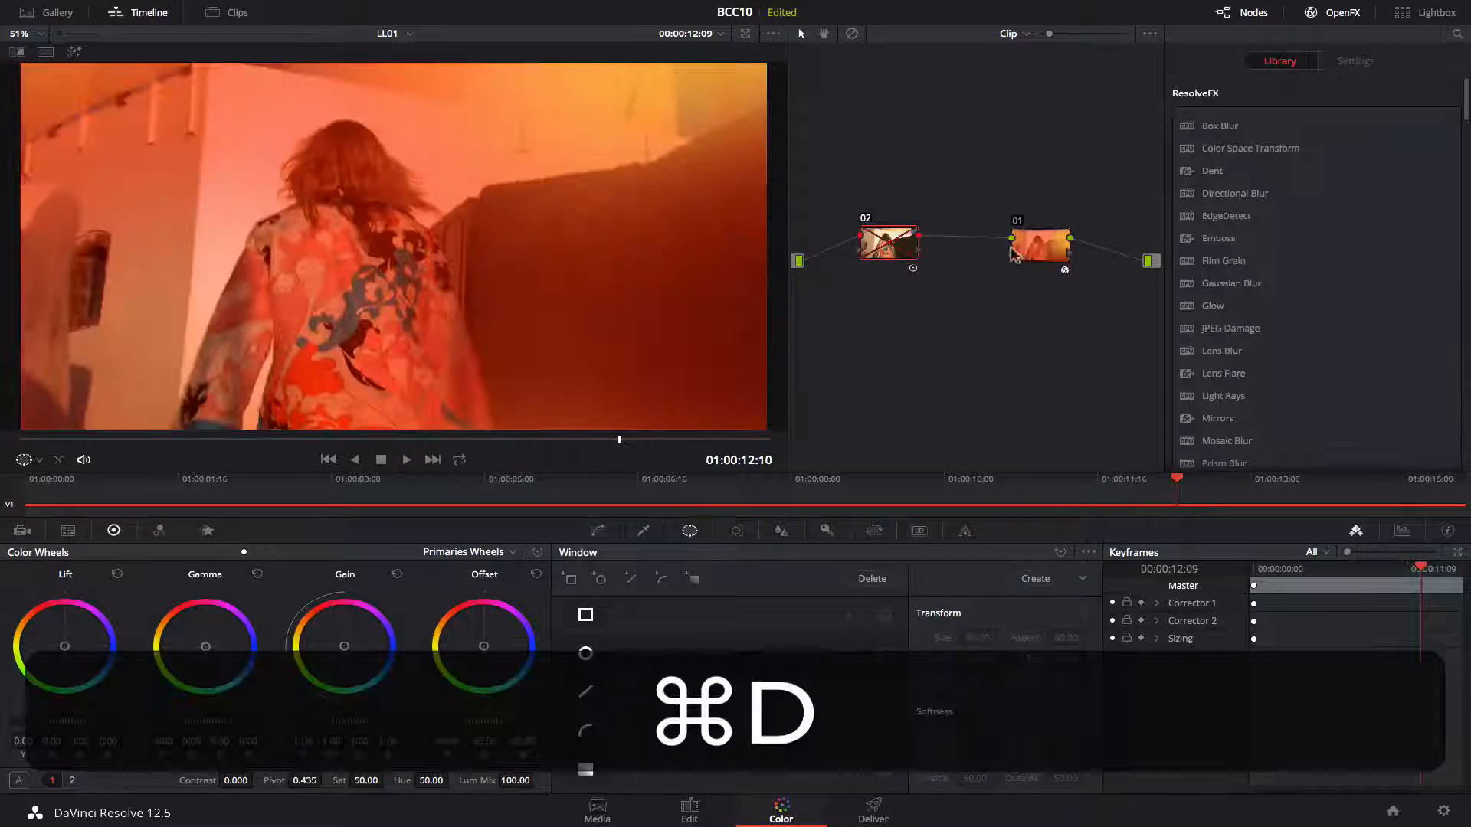
# Select node 01 and set the light leak's Apply Mode to Screen.
pyautogui.click(1053, 252)
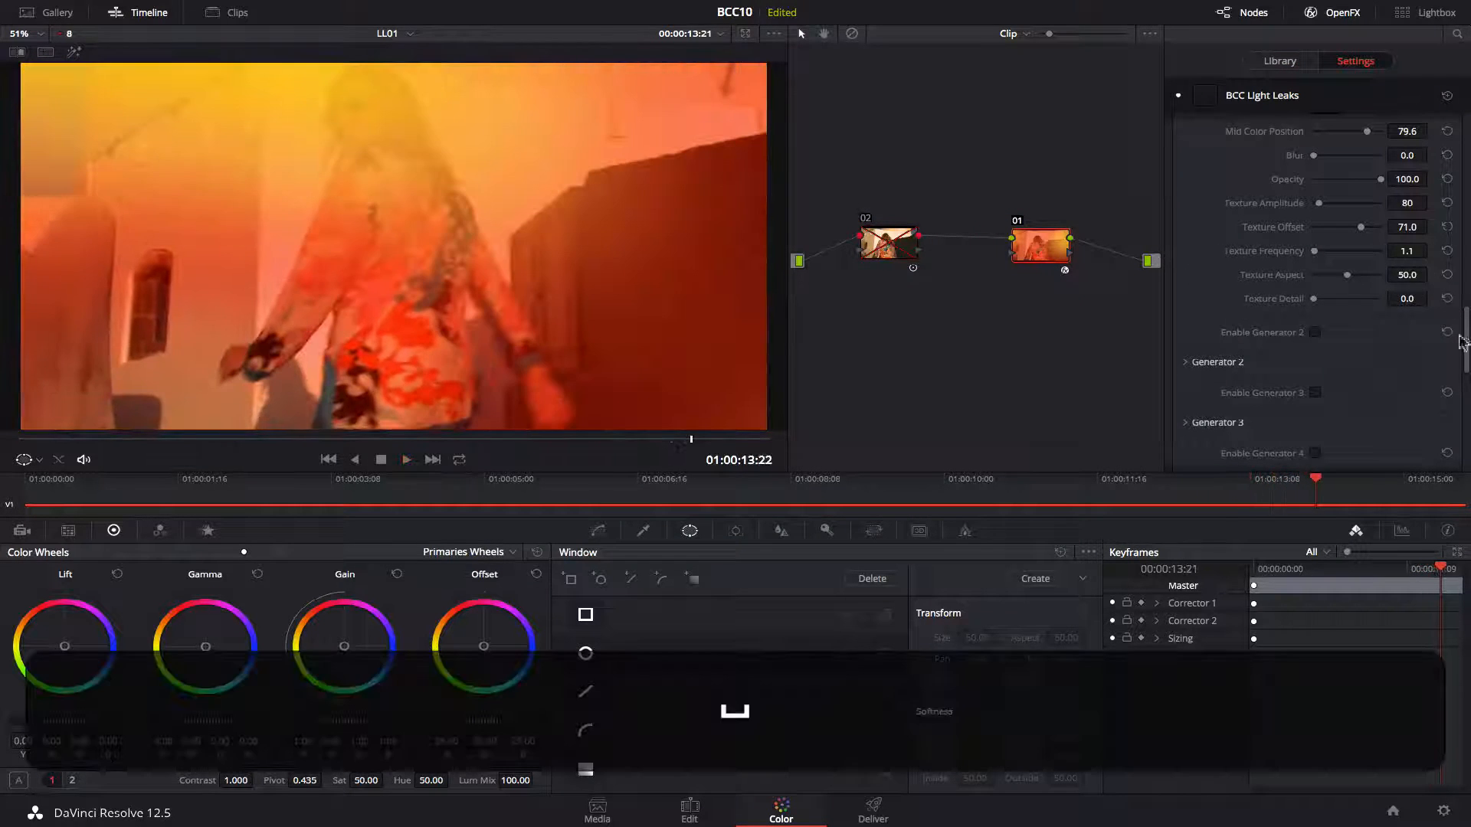
pyautogui.moveTo(1463, 342); pyautogui.dragTo(1463, 233)
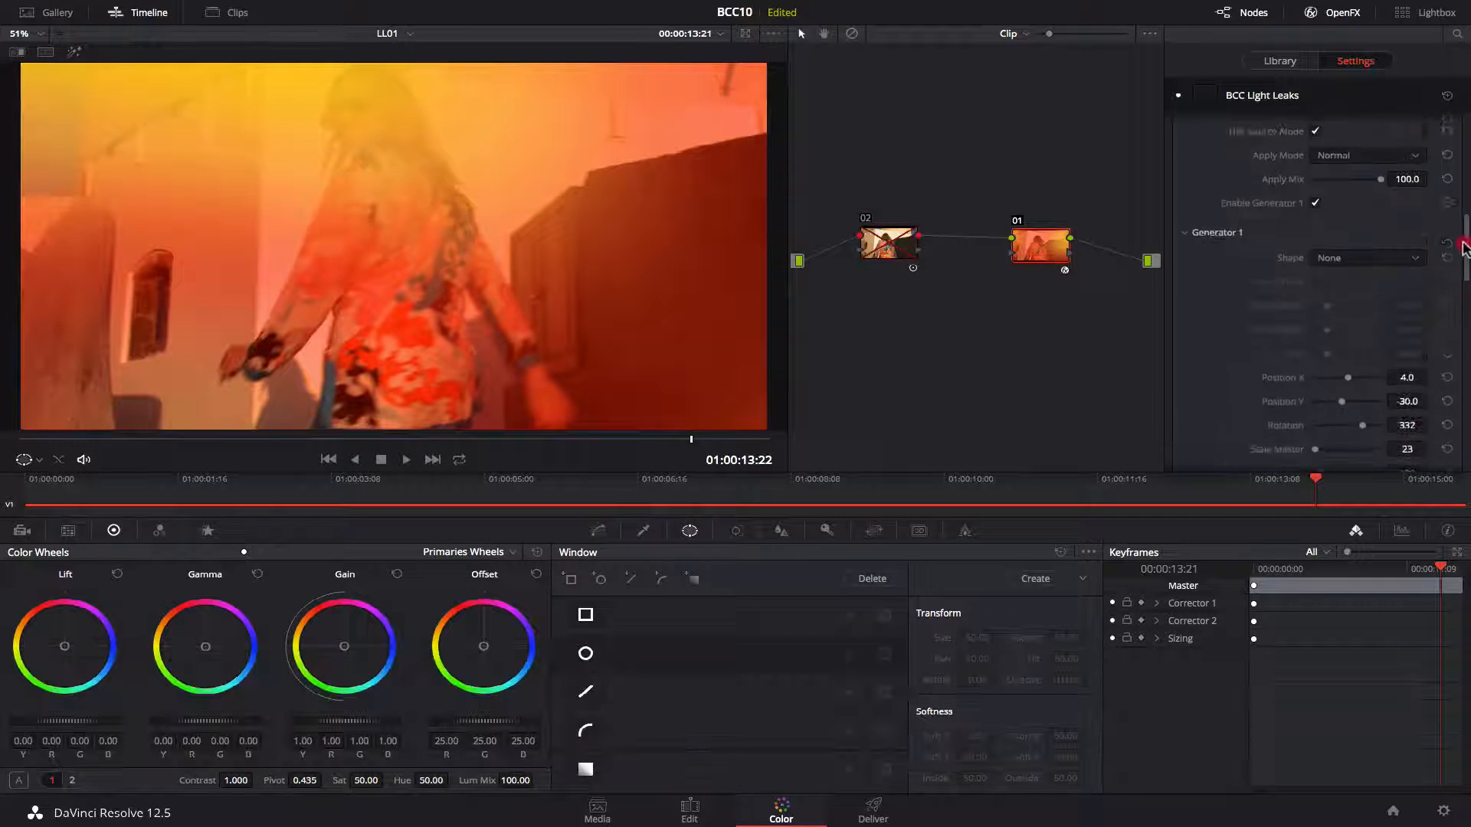
pyautogui.click(1353, 228)
pyautogui.click(1388, 292)
# Set Apply Mix to 75 and play back the result.
pyautogui.scroll(4, 1330, 373)
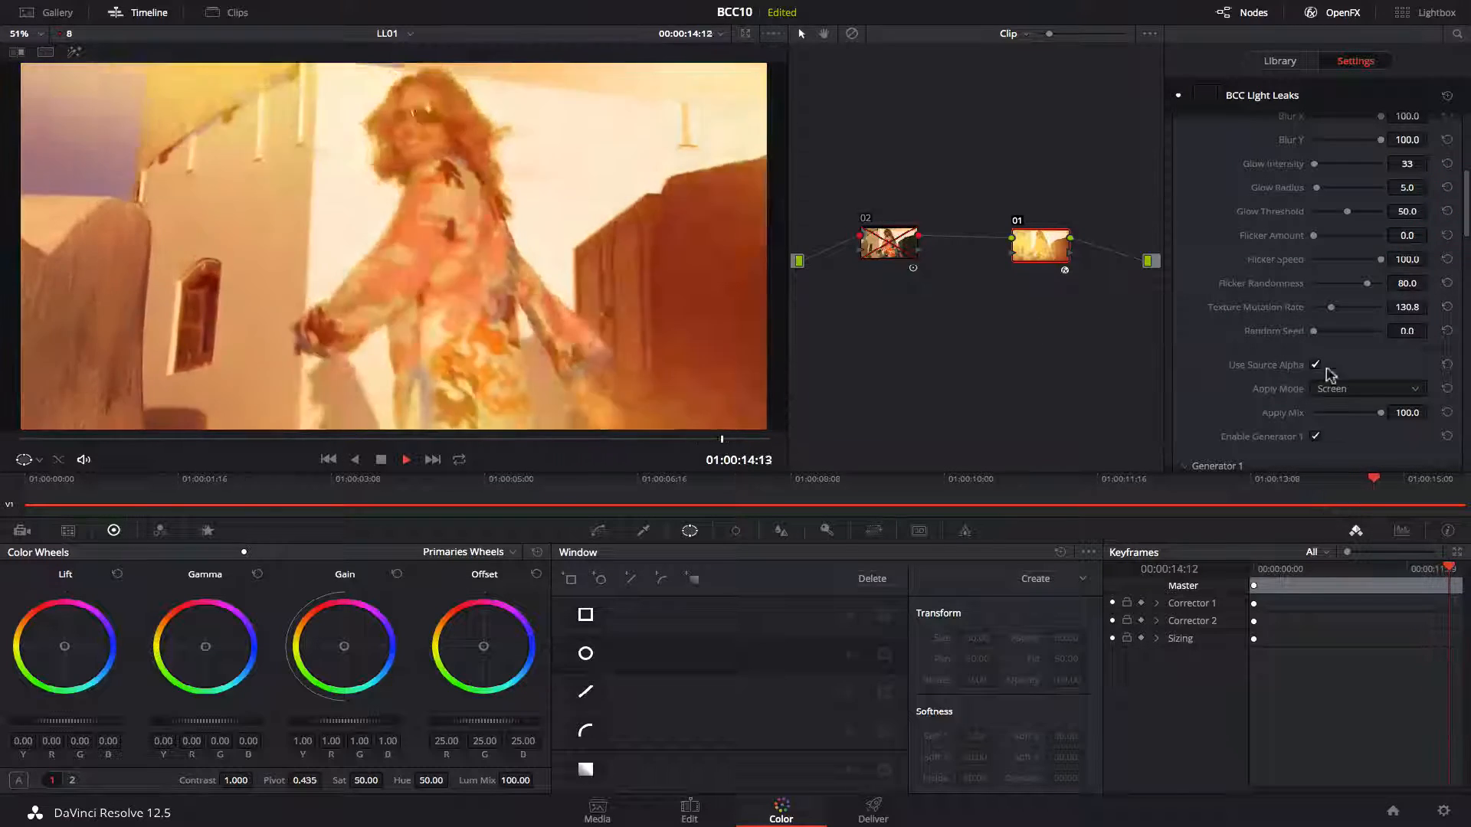
pyautogui.press('space')
pyautogui.moveTo(1380, 412)
pyautogui.mouseDown()
pyautogui.moveTo(1324, 417)
pyautogui.moveTo(1364, 414)
pyautogui.mouseUp()
pyautogui.press('space')
# Adjust the Stylize settings to Opacity 53.4, Saturation 63.7 and Exposure -40.9 while previewing playback.
pyautogui.press('space')
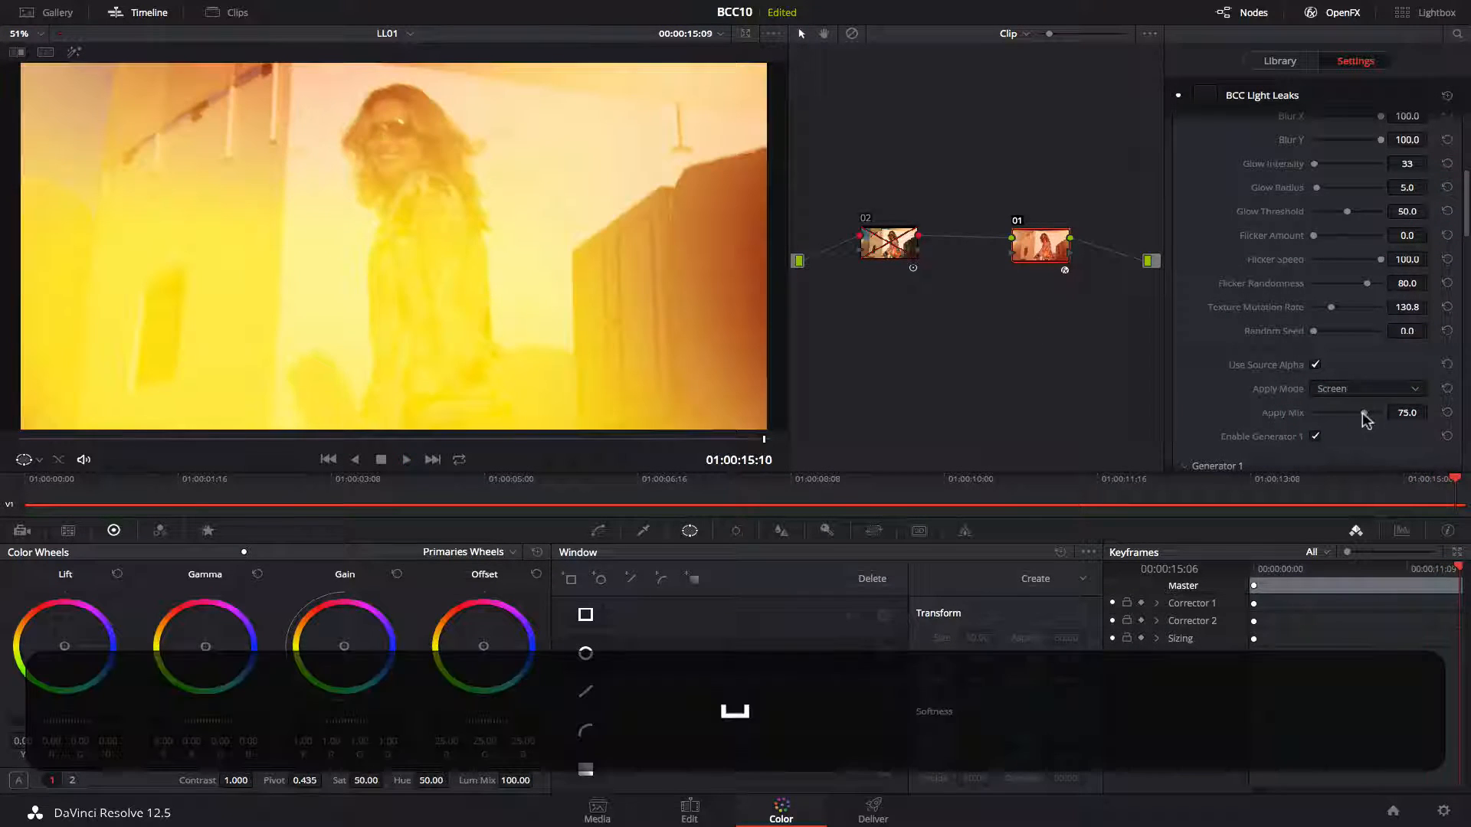
pyautogui.scroll(5, 1348, 345)
pyautogui.moveTo(1380, 293); pyautogui.dragTo(1336, 292)
pyautogui.press('space')
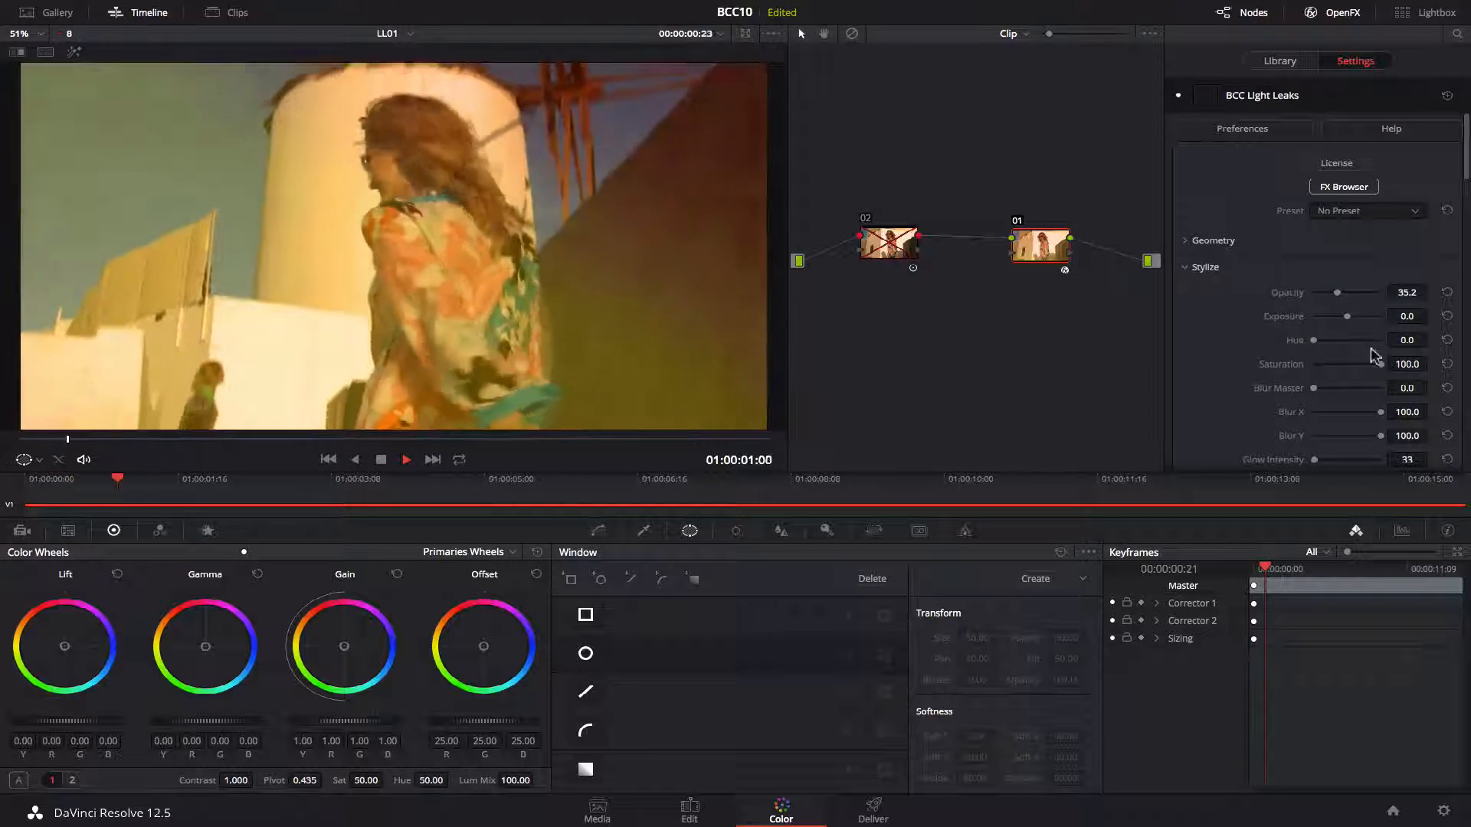
pyautogui.moveTo(1377, 360); pyautogui.dragTo(1360, 341)
pyautogui.press('space')
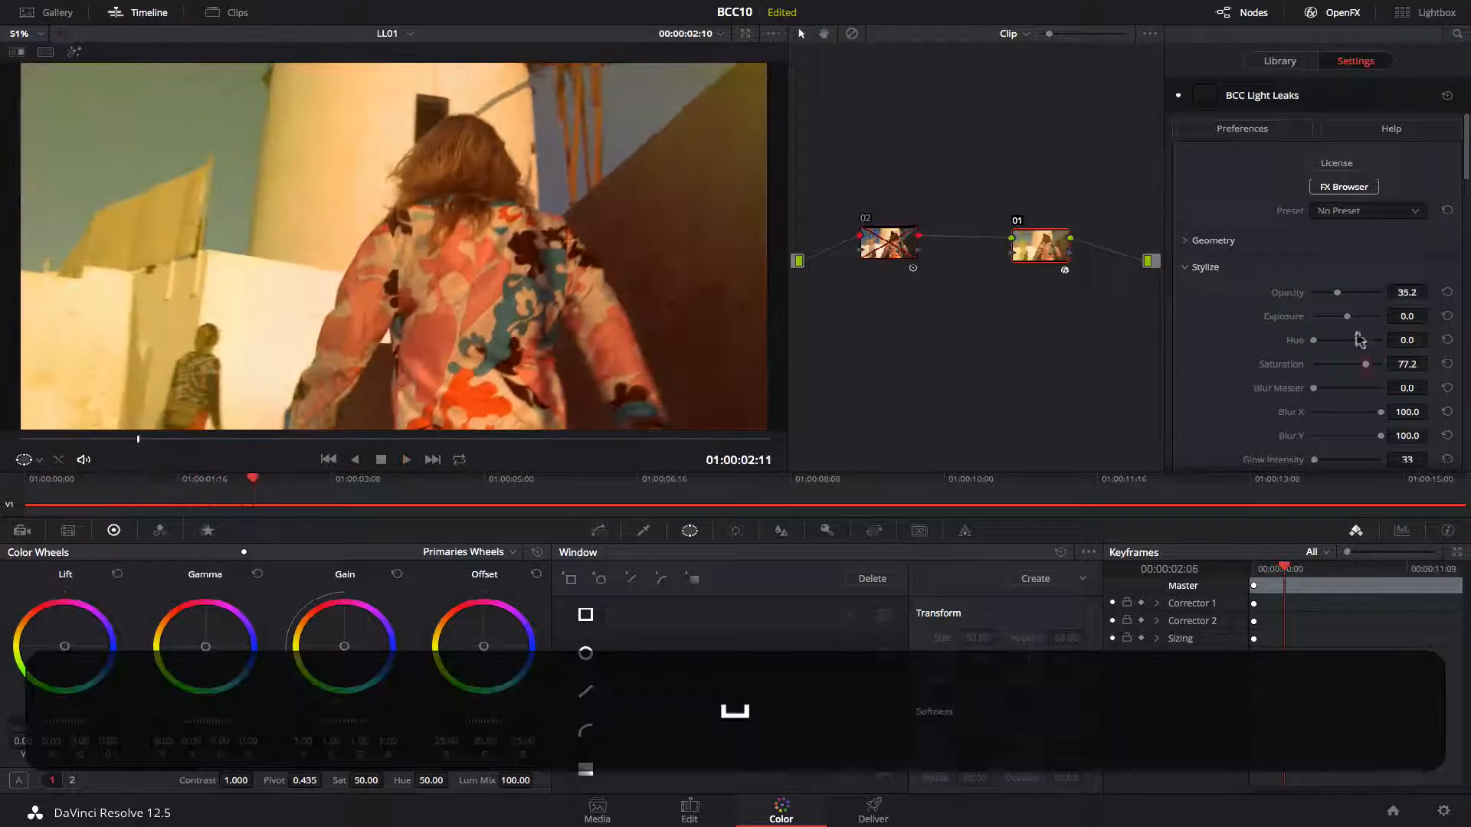
pyautogui.moveTo(1338, 293); pyautogui.dragTo(1350, 294)
pyautogui.moveTo(1365, 364); pyautogui.dragTo(1356, 366)
pyautogui.press('space')
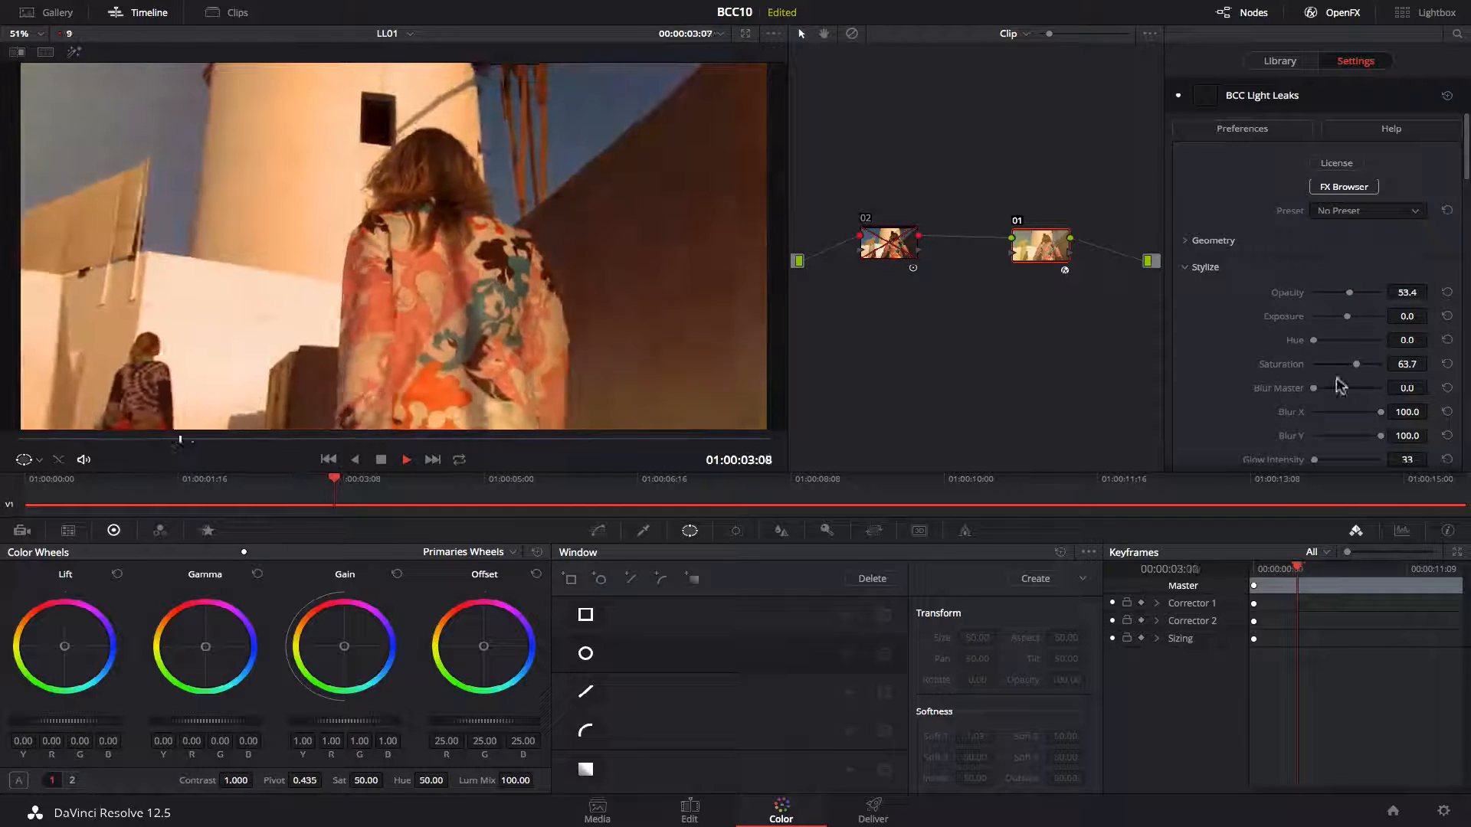
pyautogui.press('space')
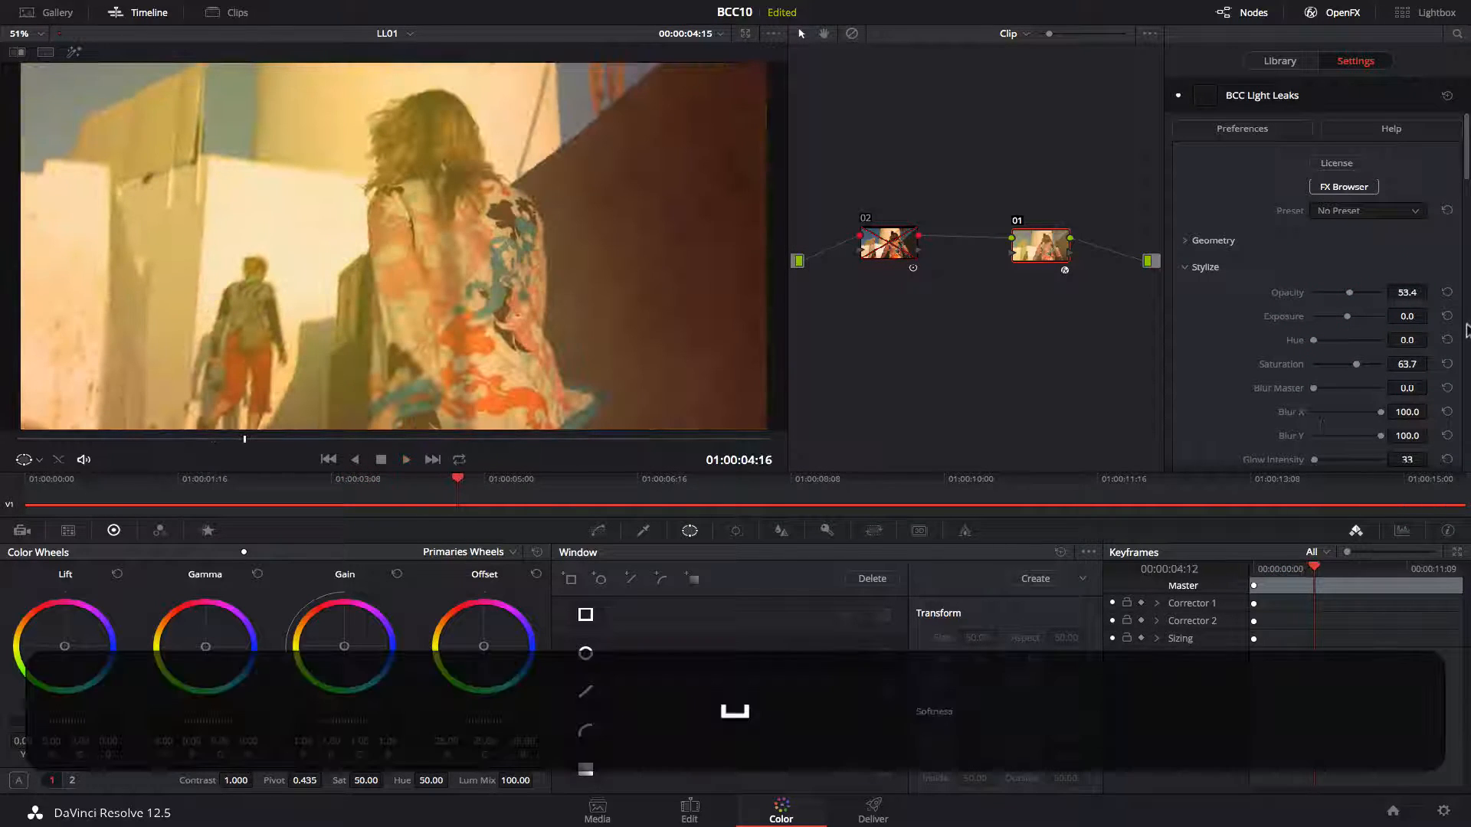
pyautogui.click(1334, 316)
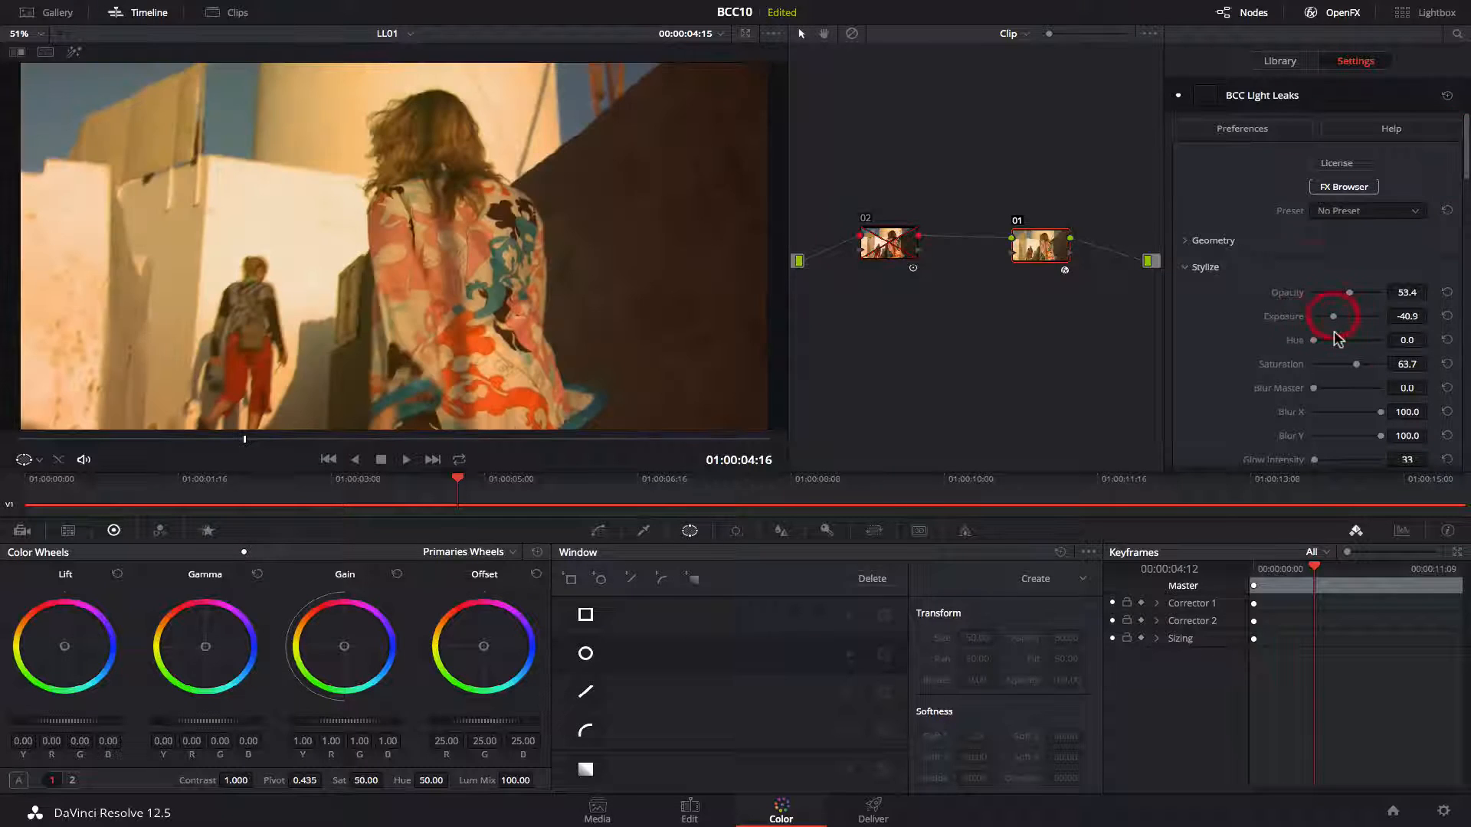
# Set Generator 1's Shape to Ellipse with width 460.3, height 216, fade 36.3 and Position X -50.
pyautogui.moveTo(1466, 161); pyautogui.dragTo(1467, 264)
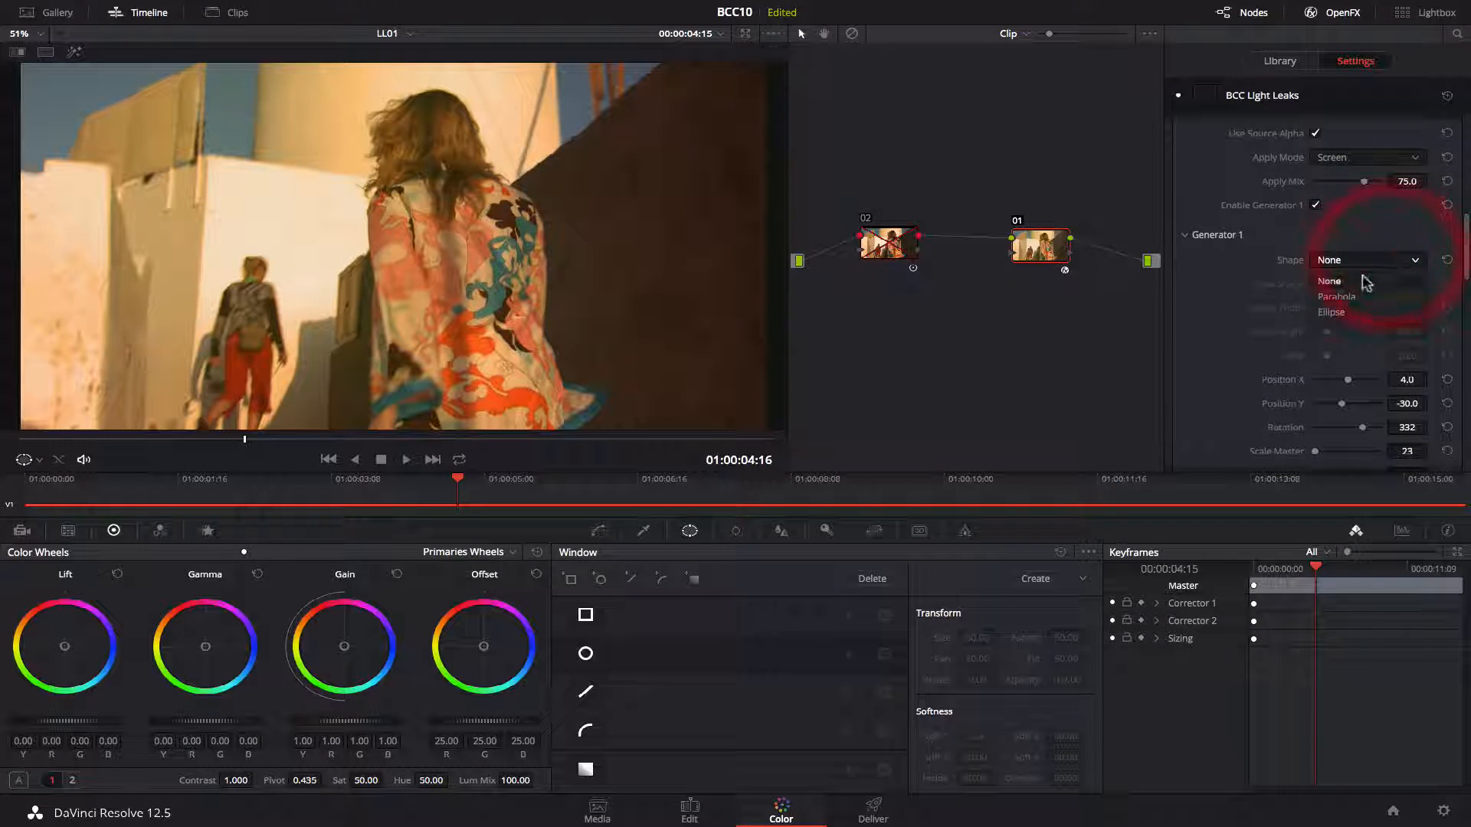
pyautogui.click(1331, 311)
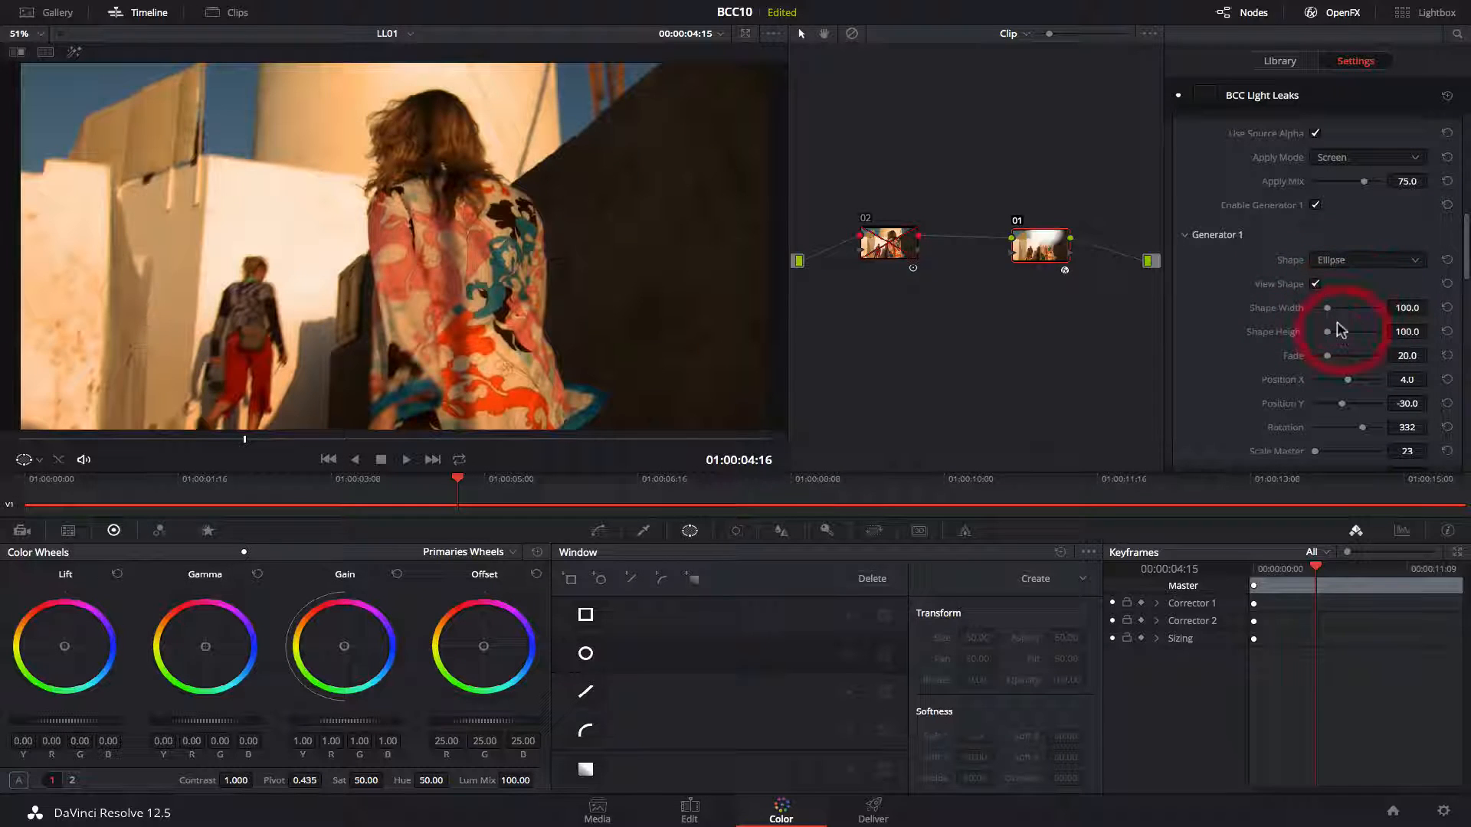
pyautogui.moveTo(1337, 322); pyautogui.dragTo(1346, 384)
pyautogui.click(1343, 331)
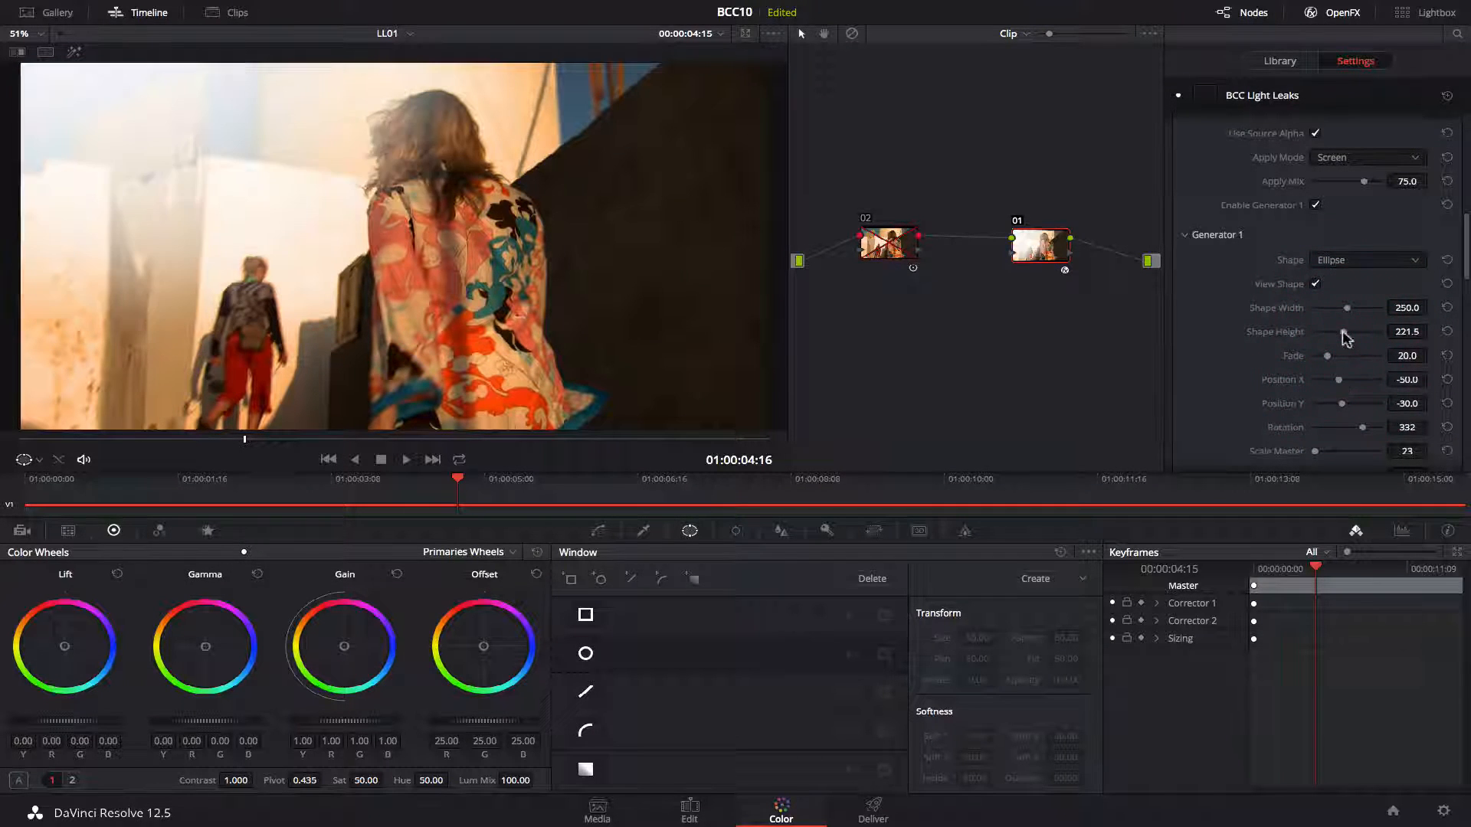
pyautogui.click(1355, 331)
pyautogui.click(1342, 332)
pyautogui.click(1352, 308)
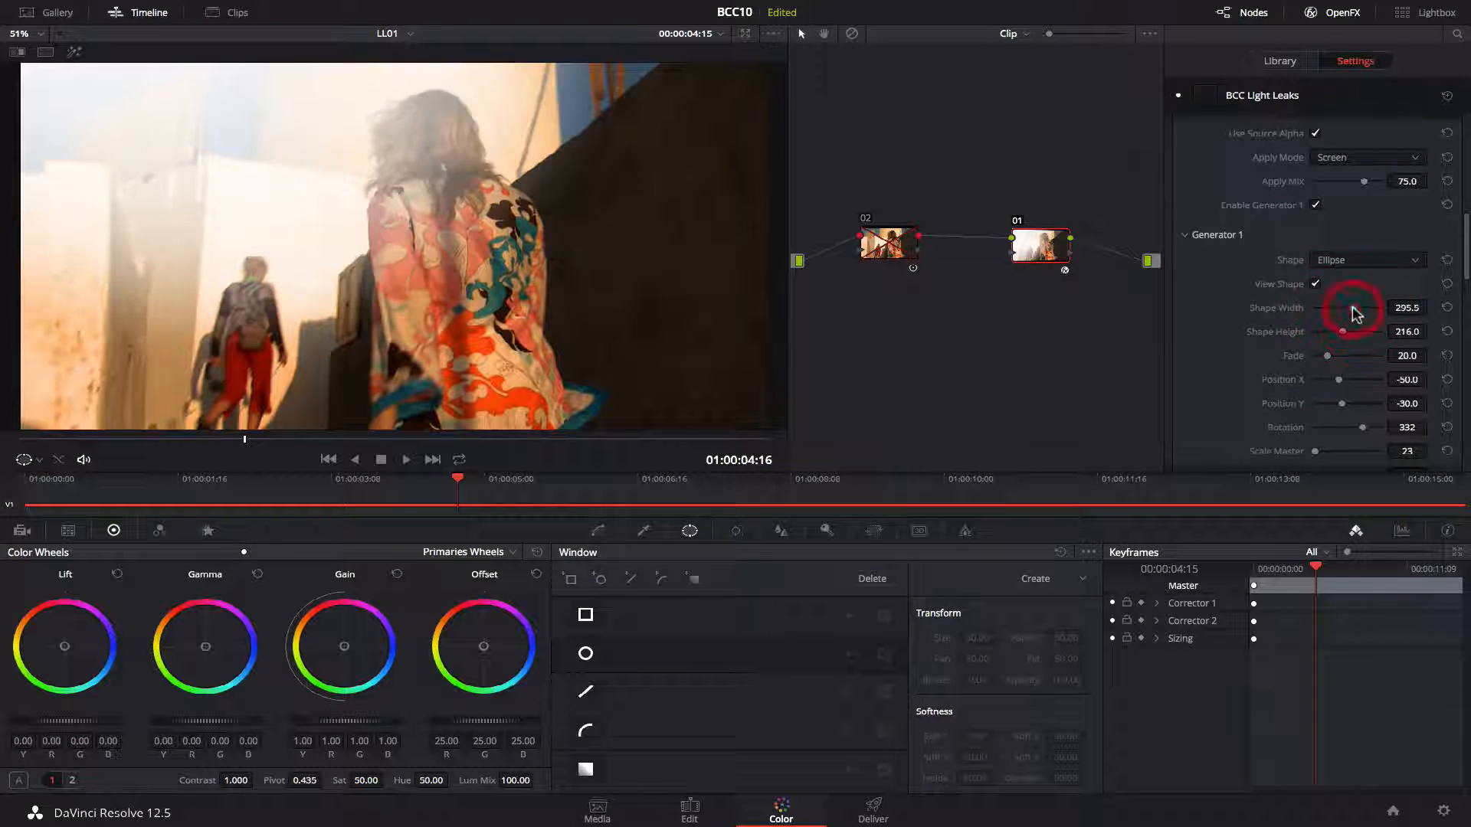
pyautogui.click(1364, 309)
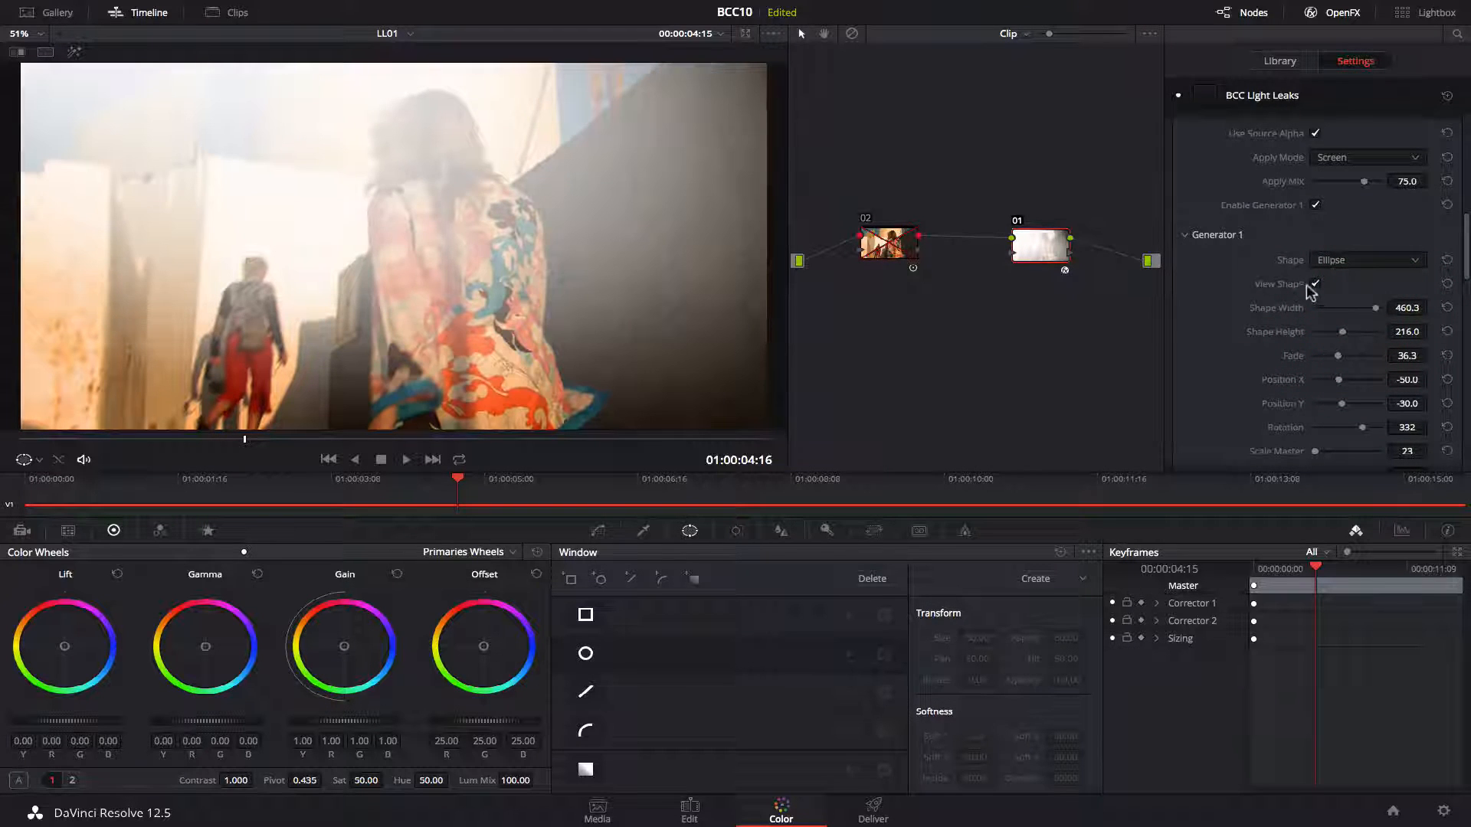
# Turn off View Shape and toggle node 01 off and on to compare the effect.
pyautogui.click(1309, 283)
pyautogui.press('super+d')
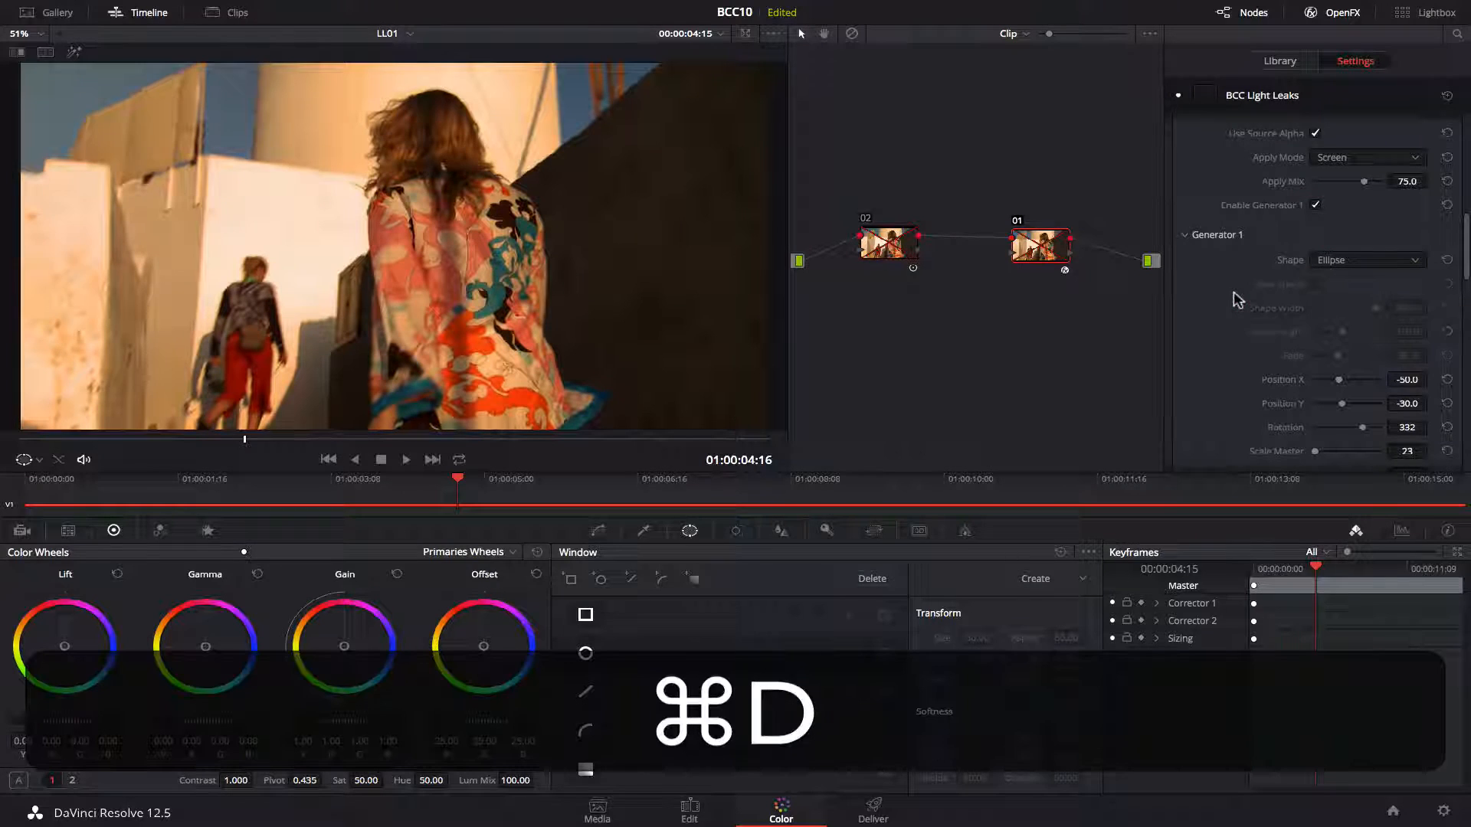
pyautogui.press('super+d')
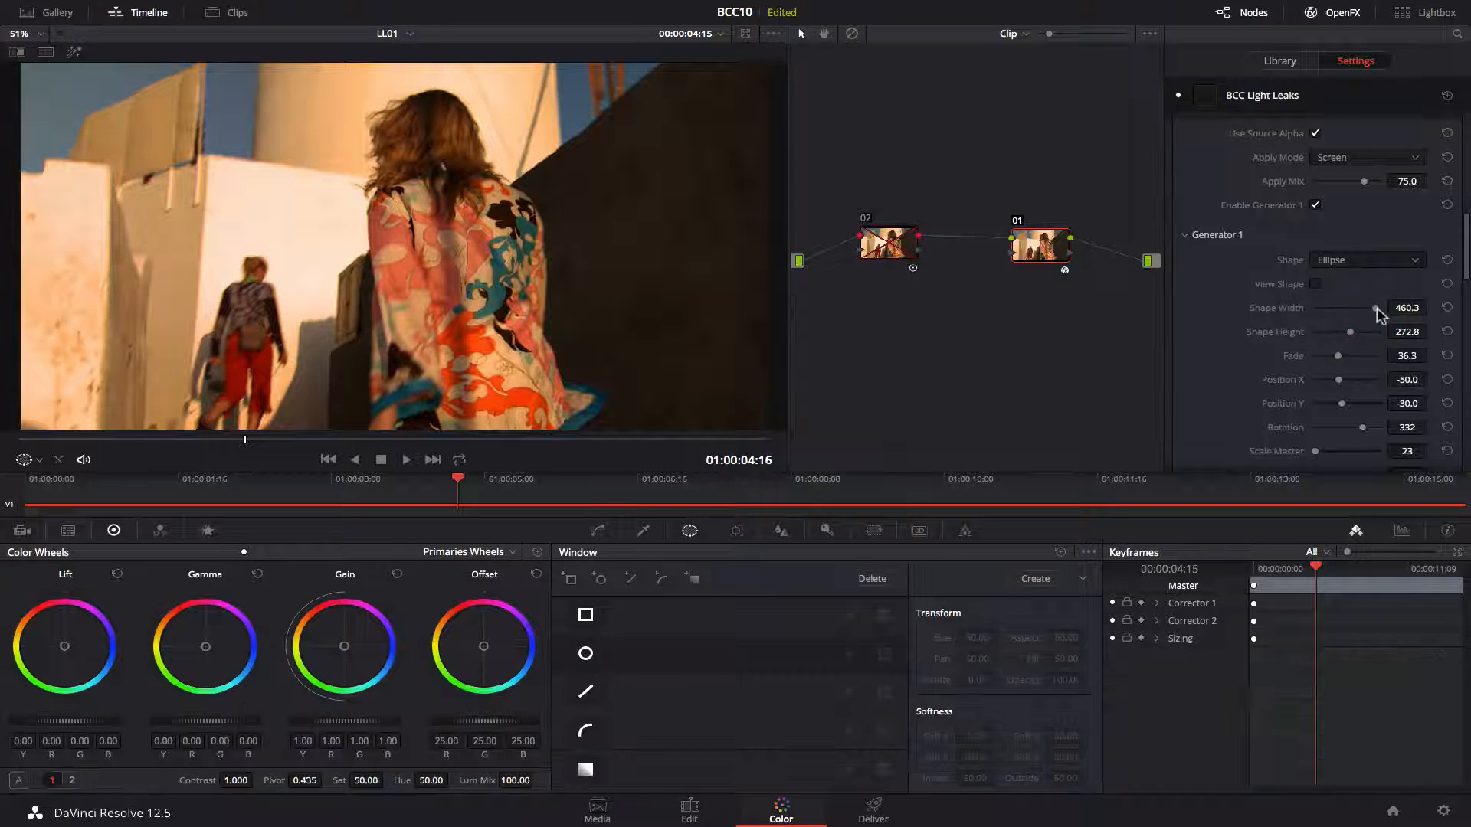
pyautogui.press('super+d')
pyautogui.press('super+d')
pyautogui.press('super+d')
pyautogui.press('super+d')
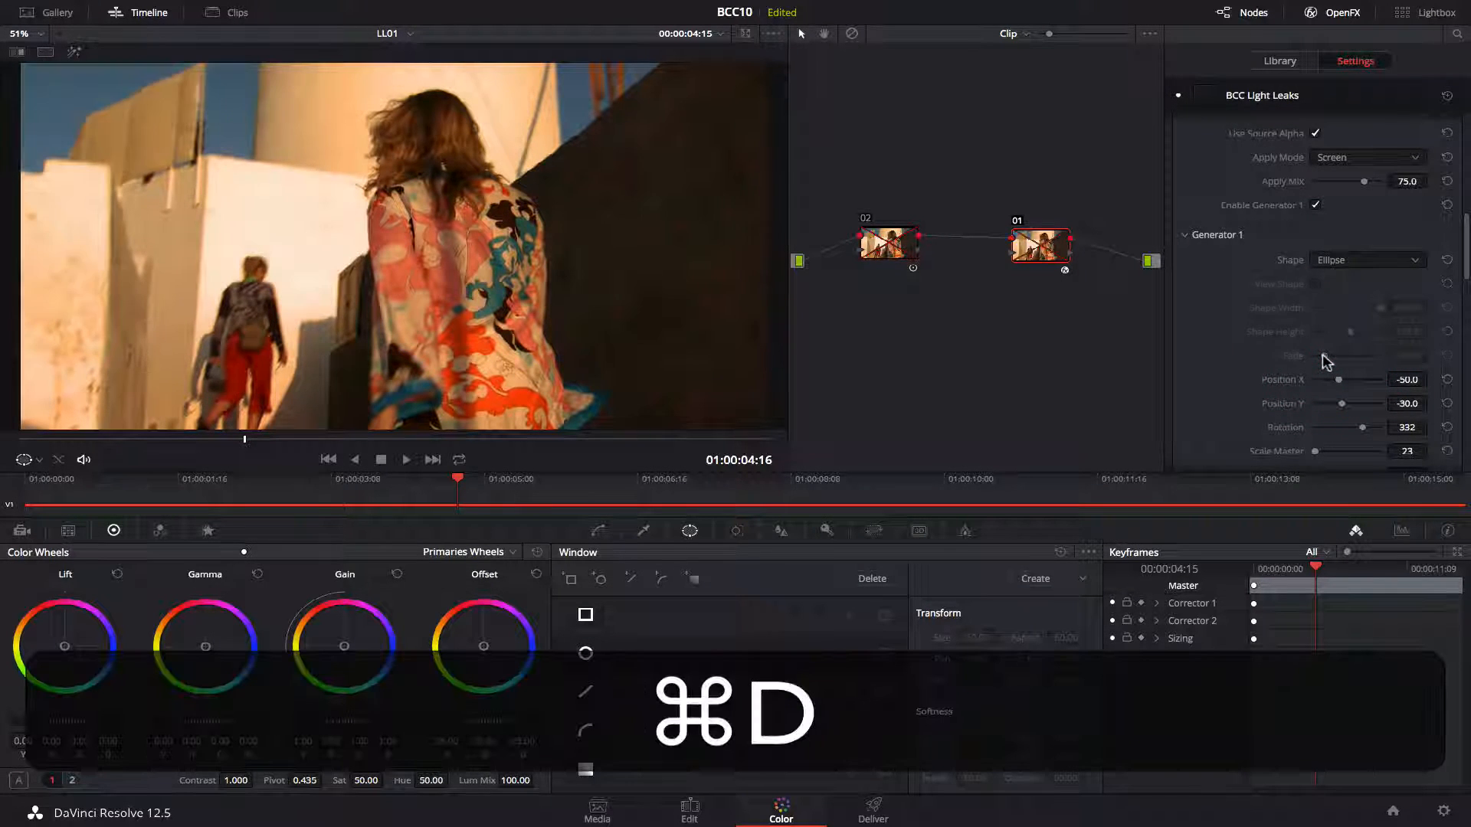
# Play back the clip and toggle node 01 to compare with and without the effect.
pyautogui.press('space')
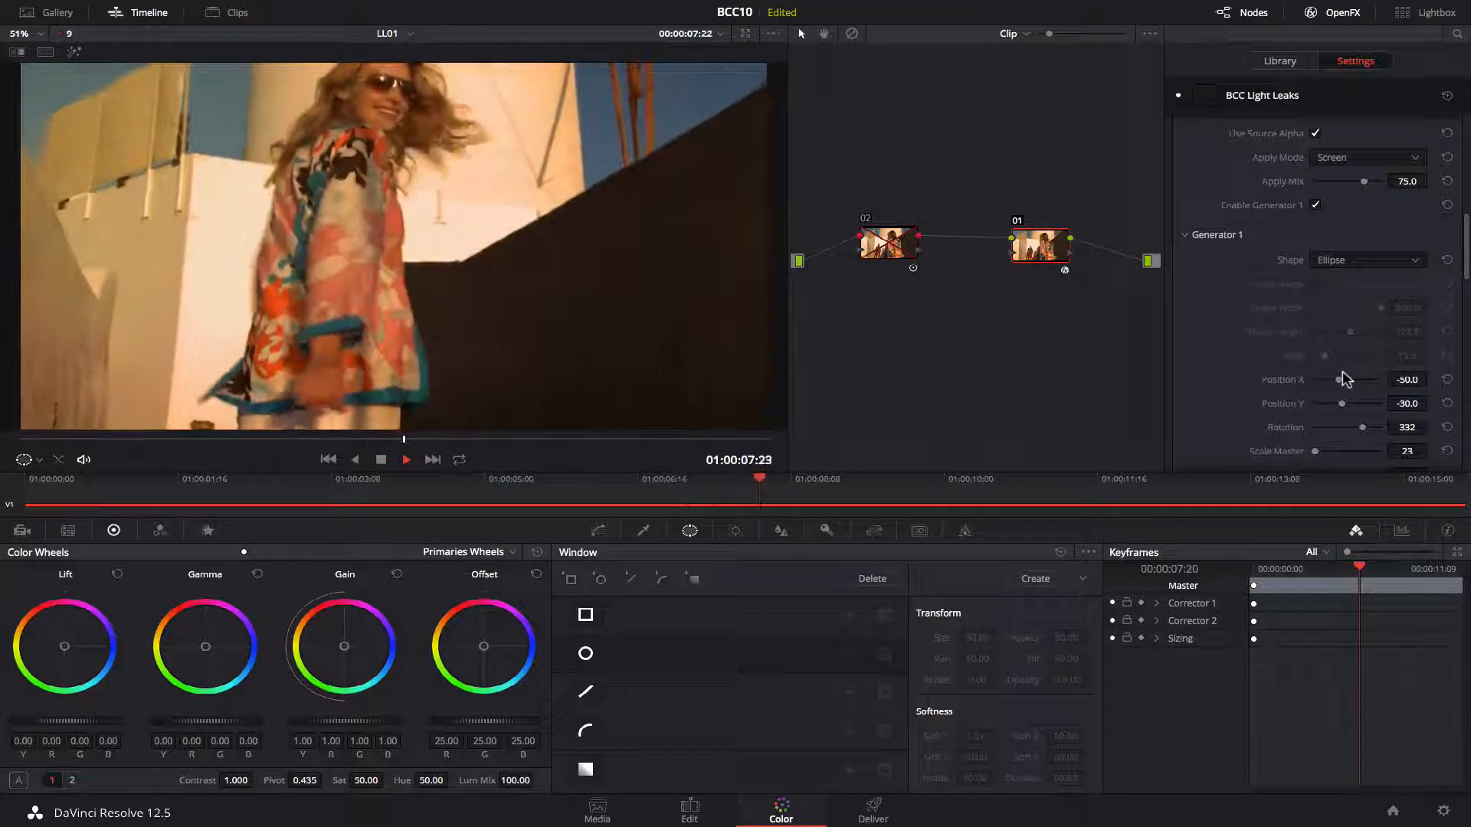
pyautogui.press('space')
pyautogui.press('super+d')
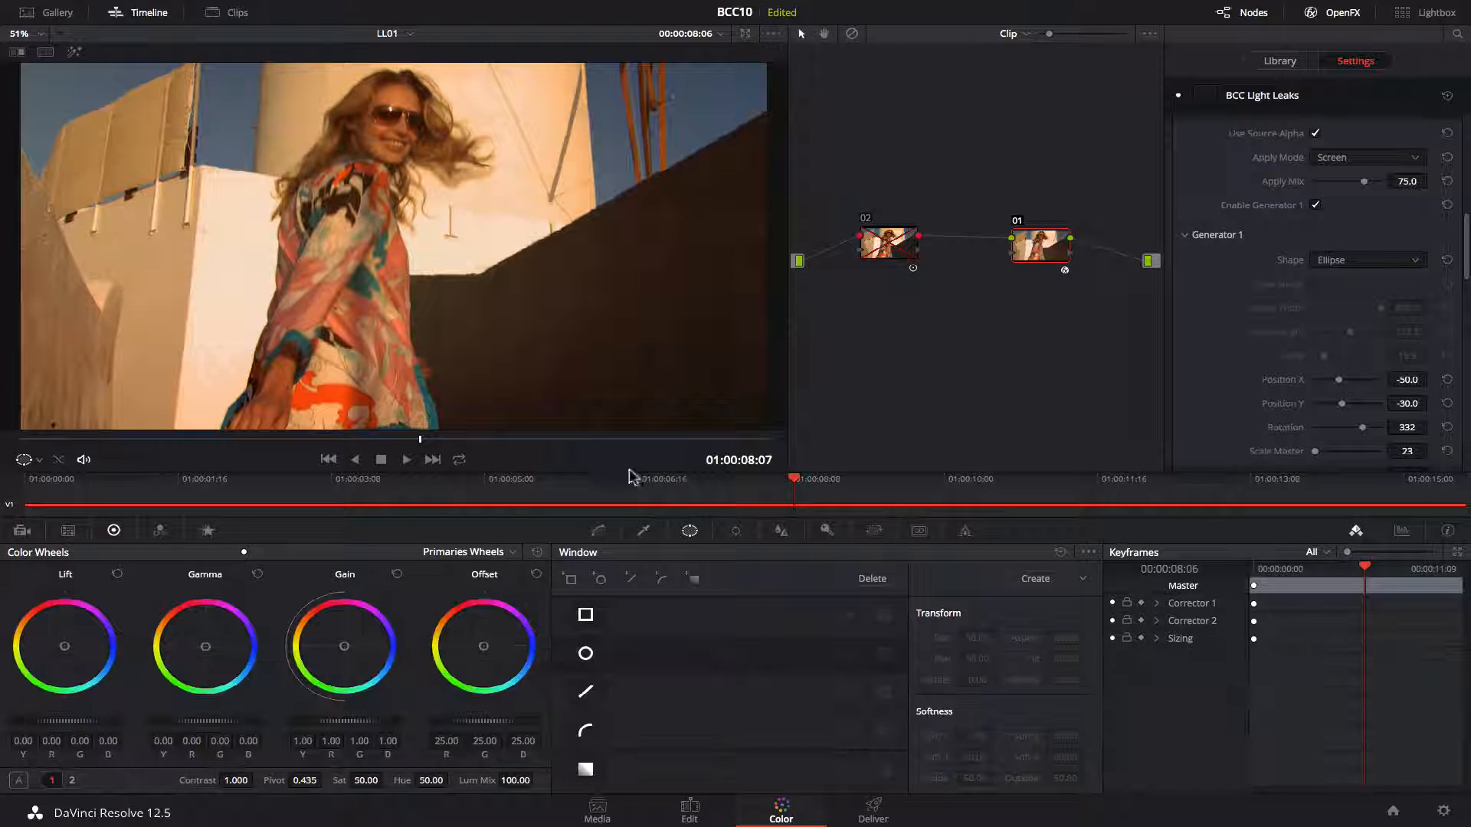
# Switch to the Edit page, open the LL02 timeline and play it back.
pyautogui.click(689, 810)
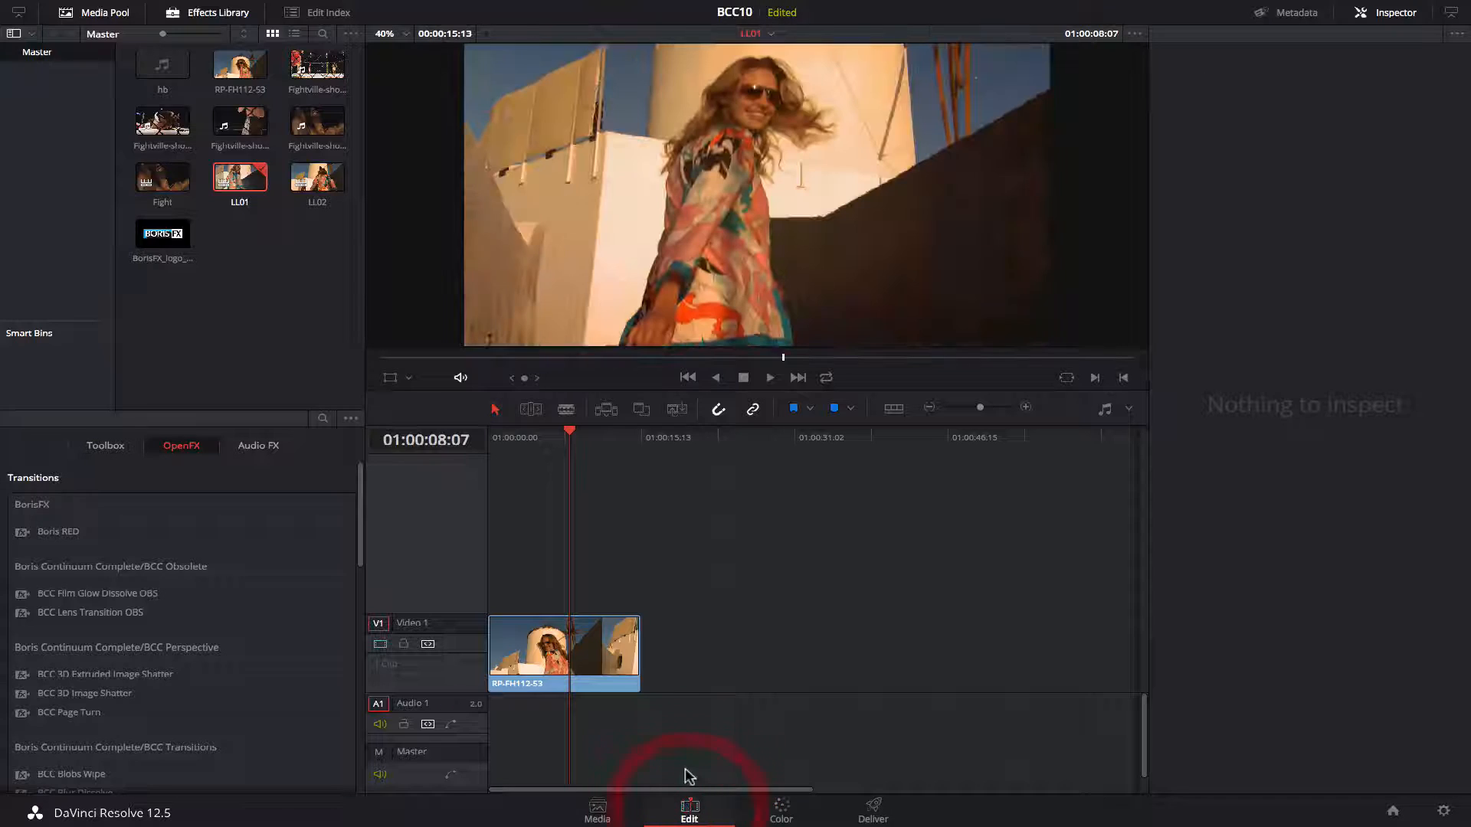
pyautogui.doubleClick(328, 188)
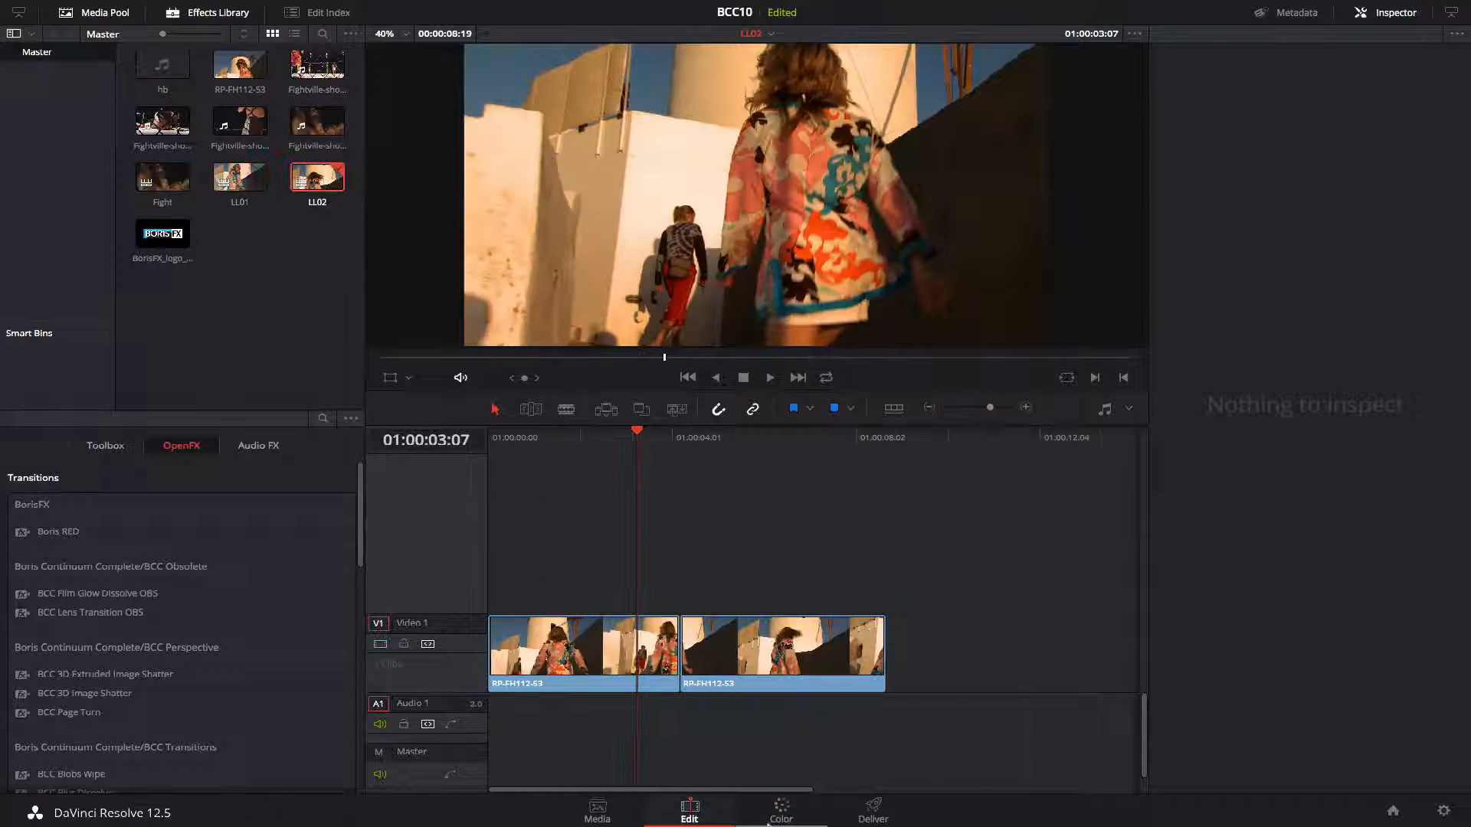
pyautogui.press('space')
pyautogui.press('space')
pyautogui.moveTo(713, 433); pyautogui.dragTo(618, 461)
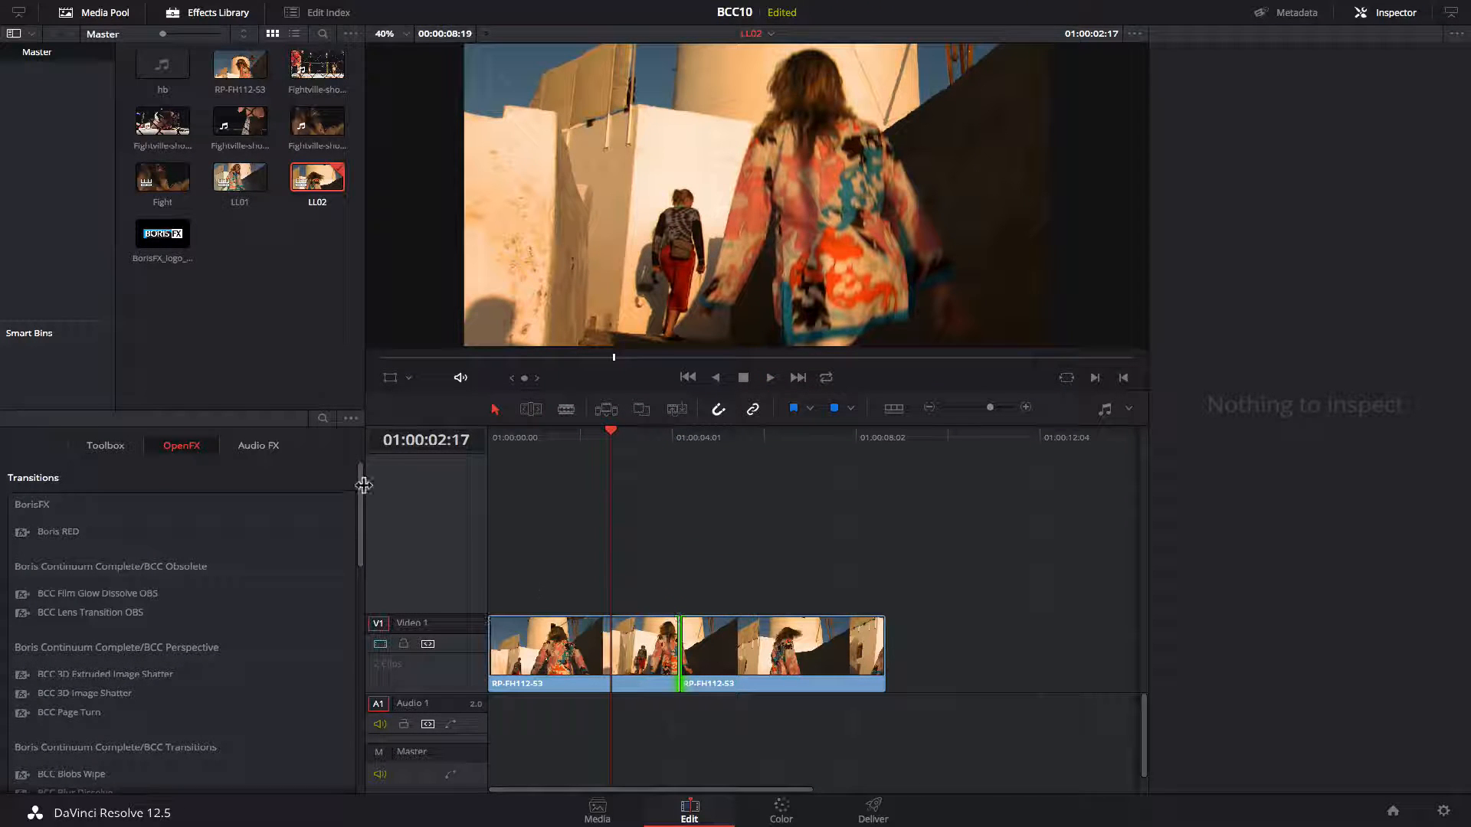
# Add the BCC Light Leaks Dissolve transition from the OpenFX transitions to the cut between the two clips.
pyautogui.click(99, 442)
pyautogui.click(181, 445)
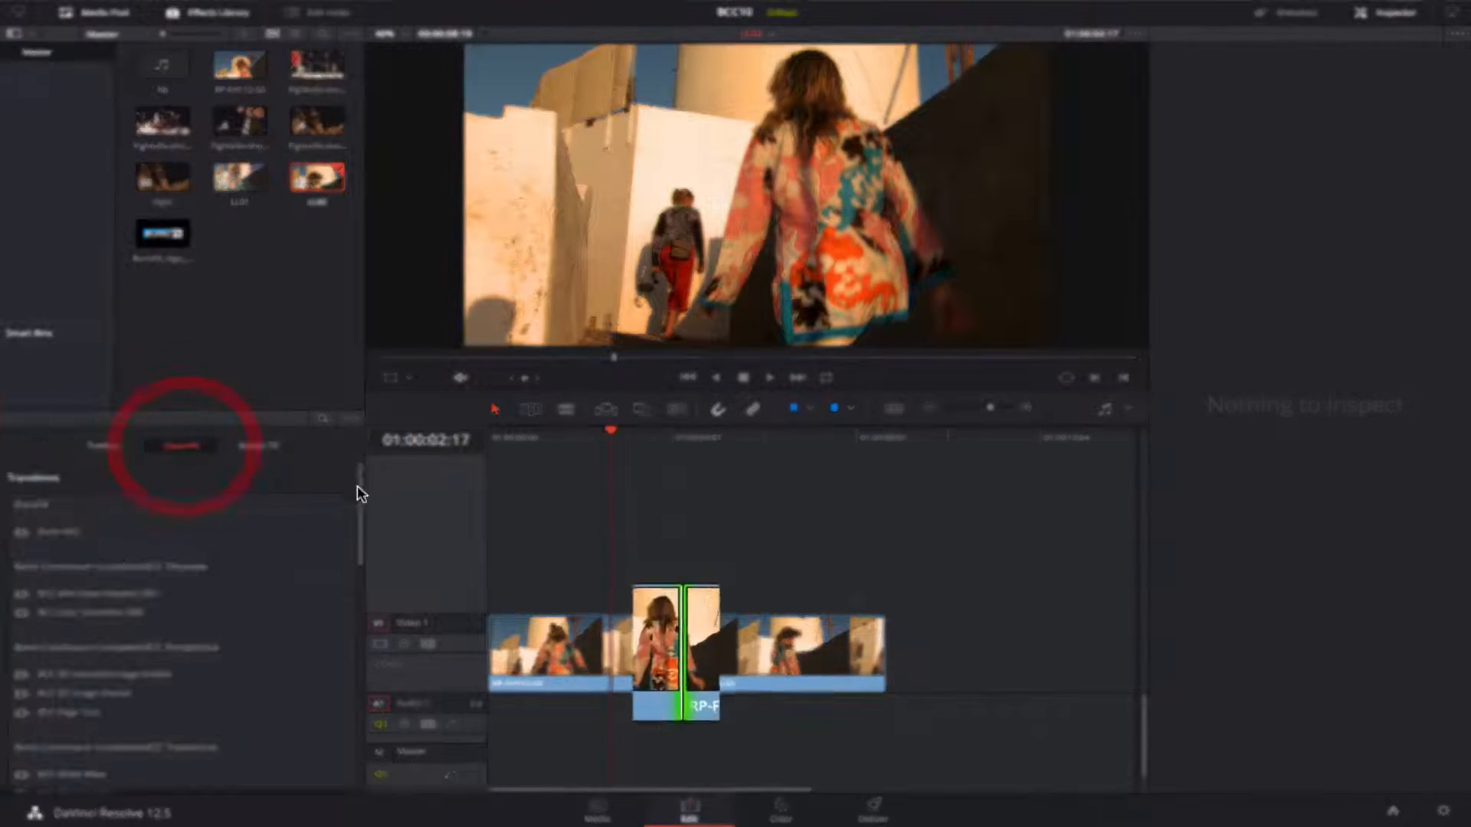
pyautogui.moveTo(360, 484); pyautogui.dragTo(362, 576)
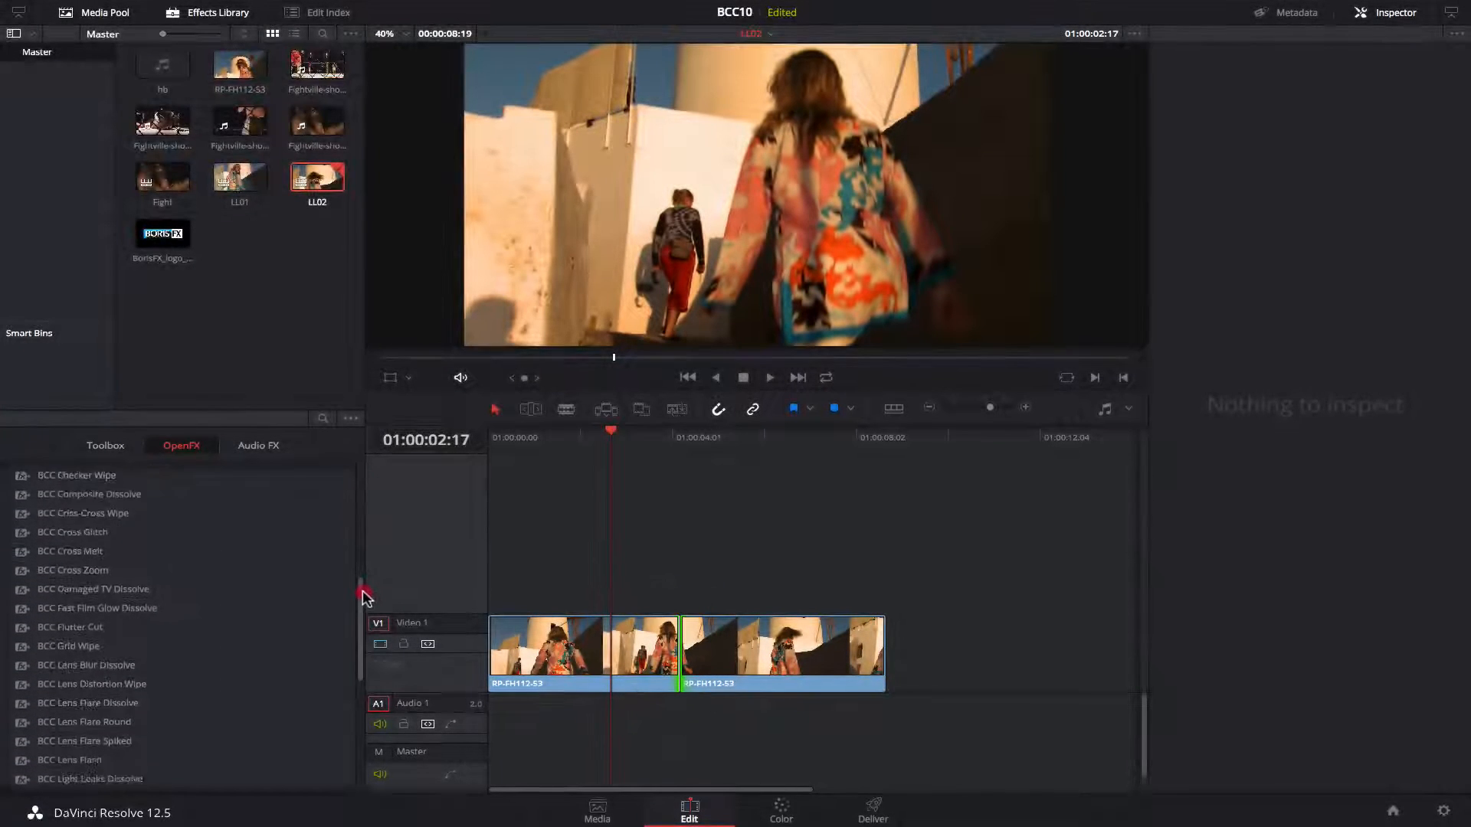
pyautogui.moveTo(361, 598); pyautogui.dragTo(368, 618)
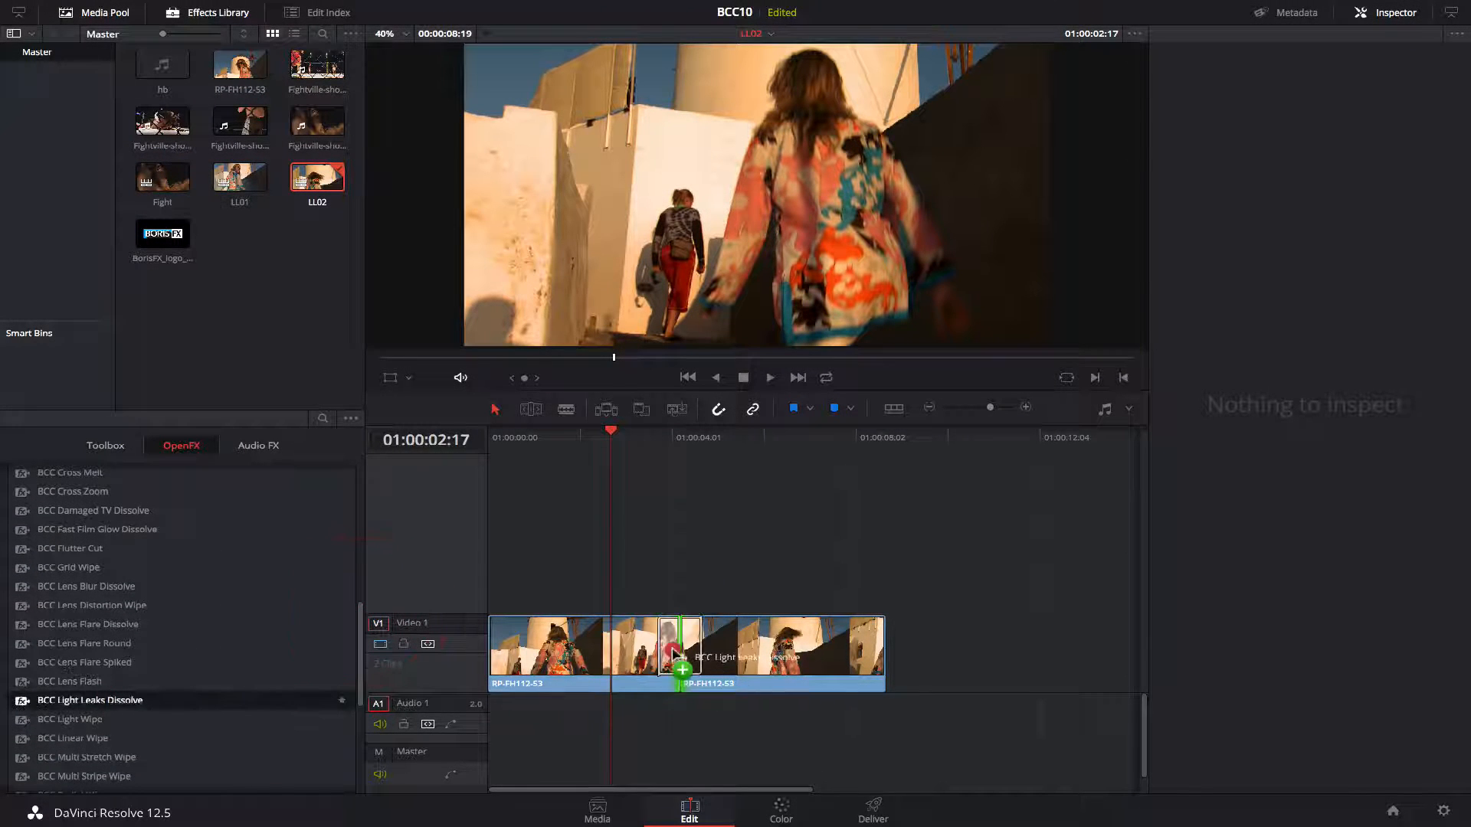
# Play back and scrub across the transition to preview it.
pyautogui.press('space')
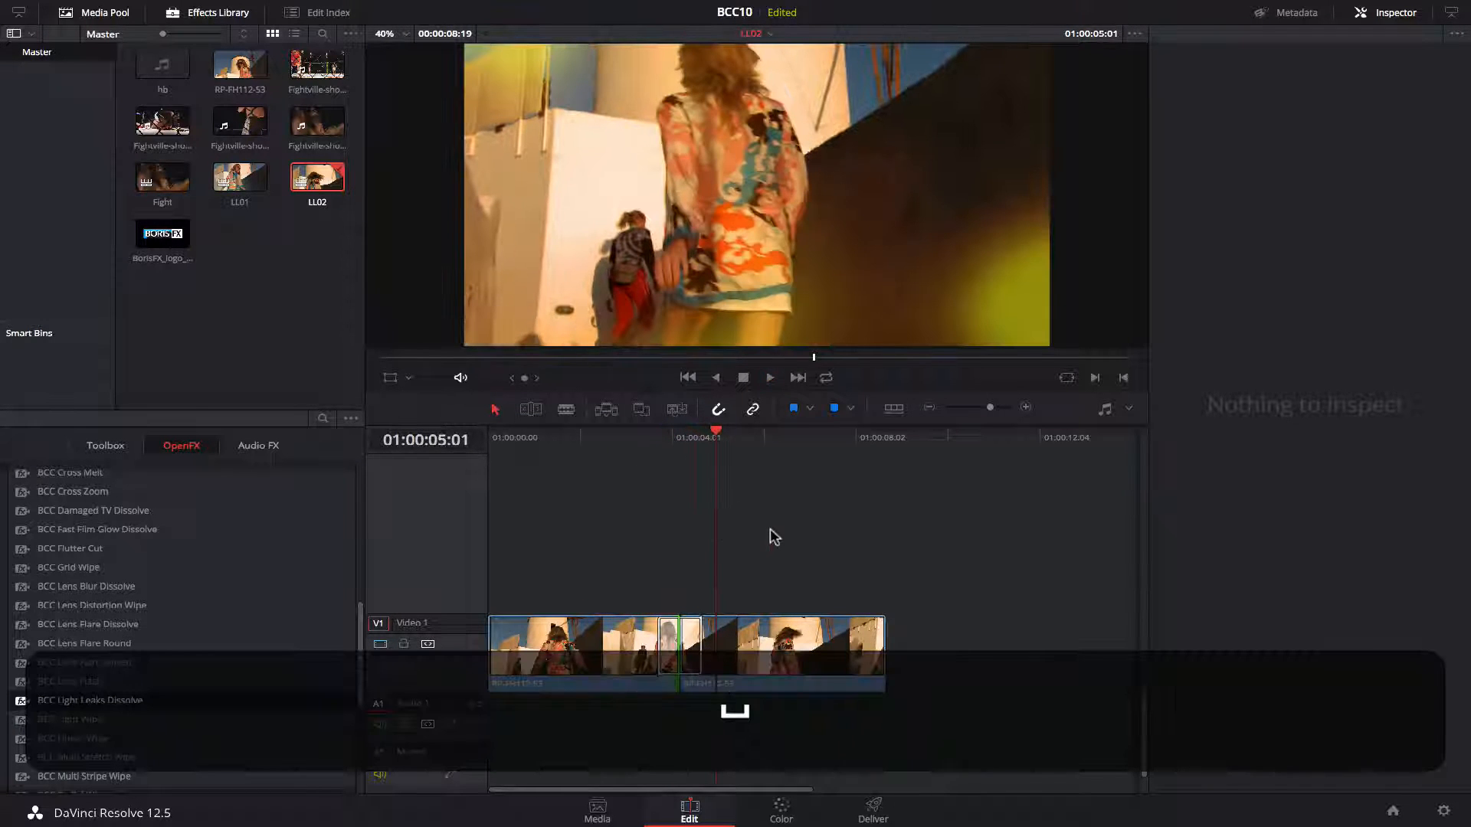
pyautogui.press('space')
pyautogui.moveTo(638, 452); pyautogui.dragTo(658, 459)
pyautogui.press('space')
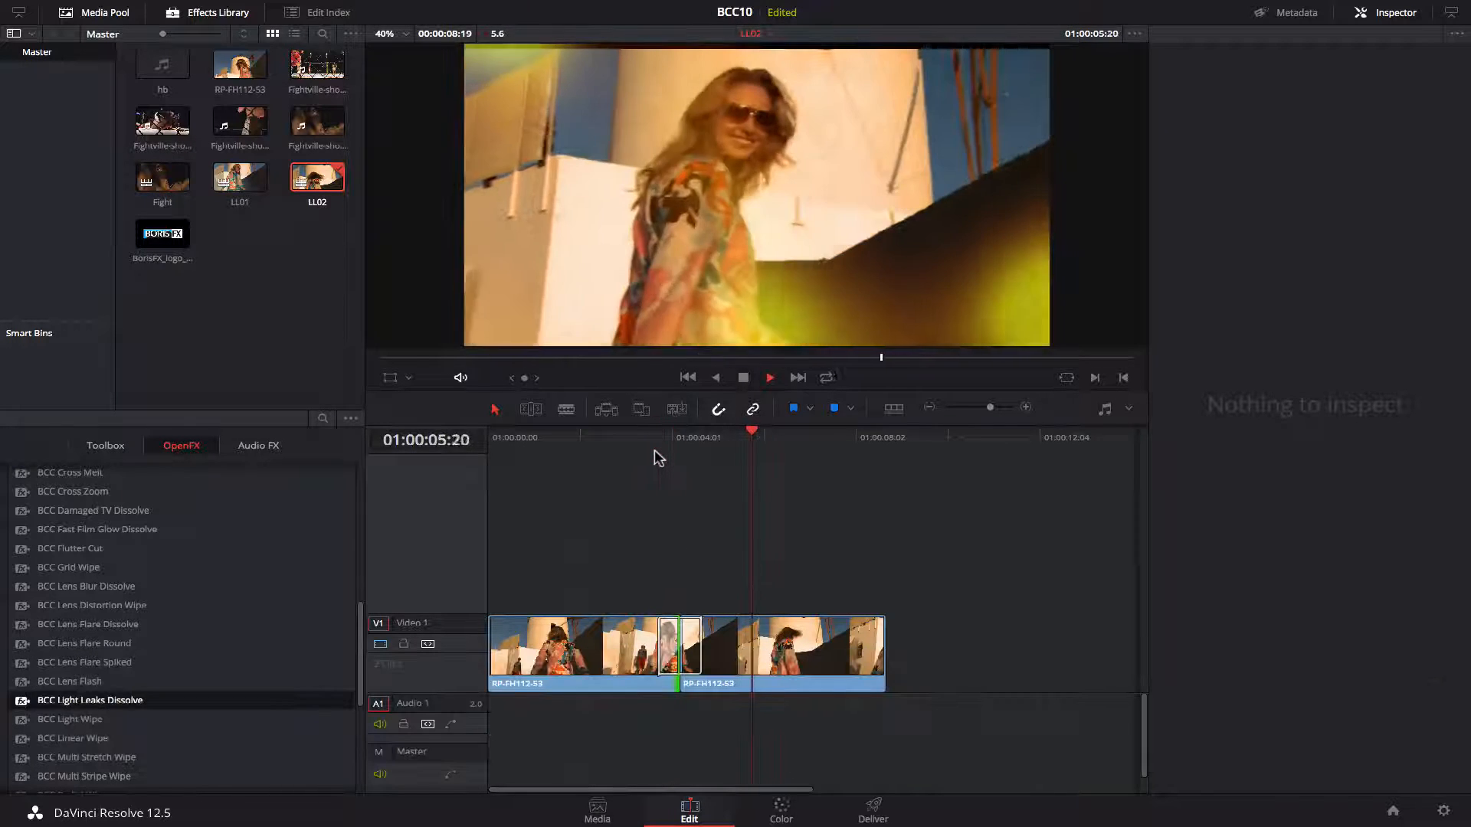
pyautogui.press('space')
pyautogui.moveTo(782, 438); pyautogui.dragTo(684, 452)
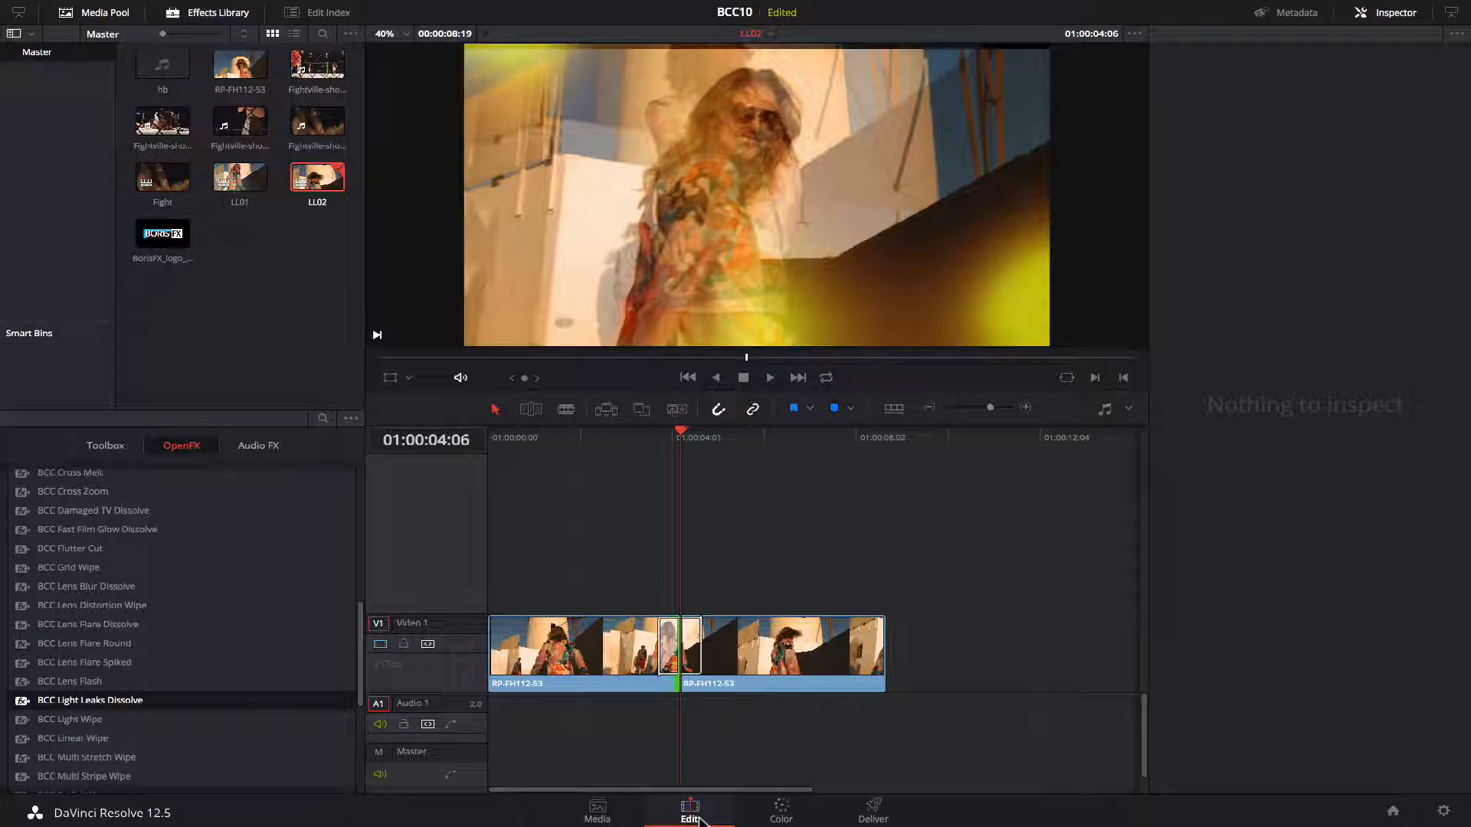
# Select the transition and set its duration to 1.4 seconds, 34 frames.
pyautogui.click(1390, 13)
pyautogui.click(1402, 13)
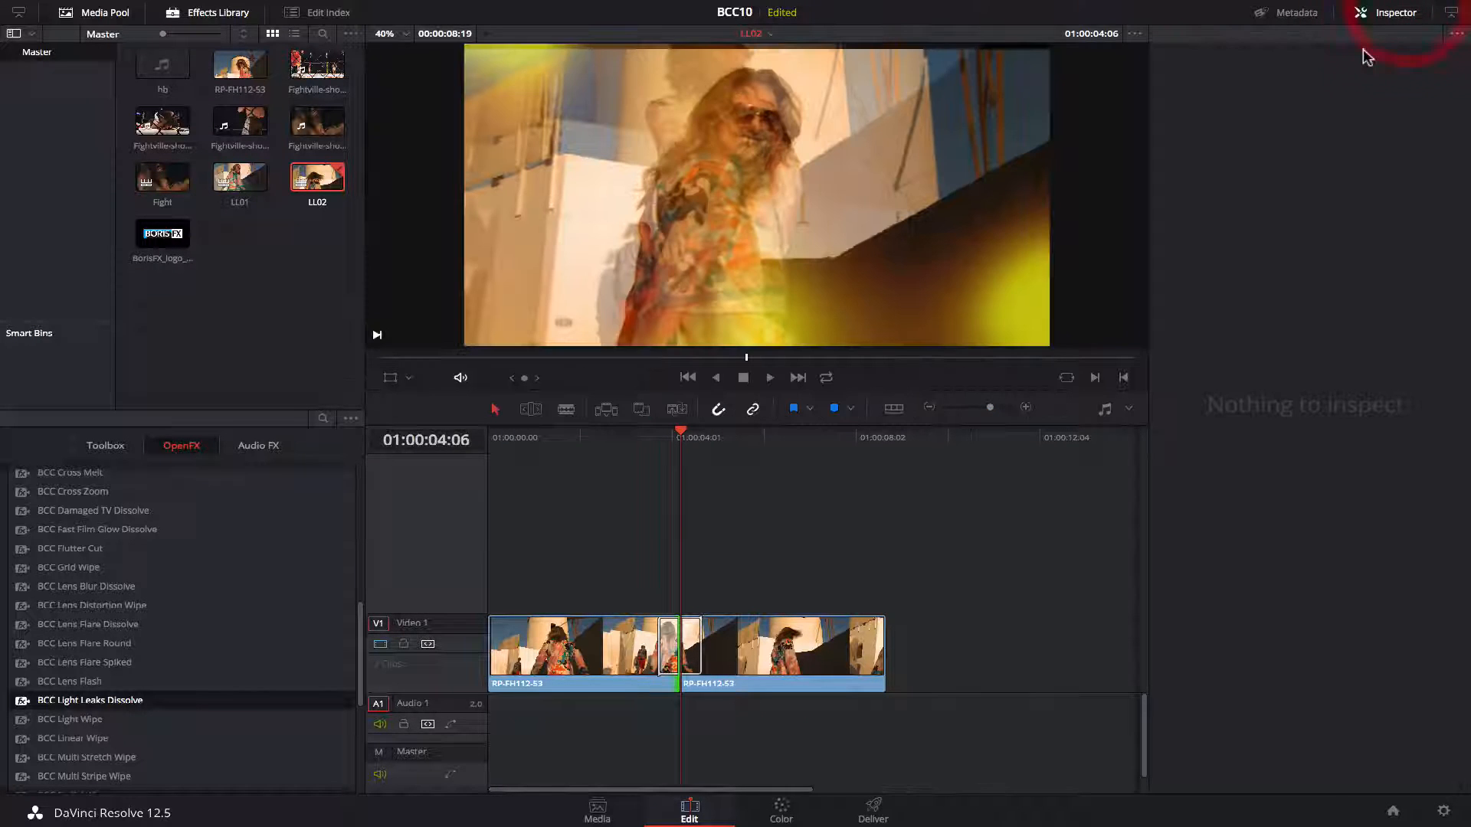
pyautogui.click(694, 651)
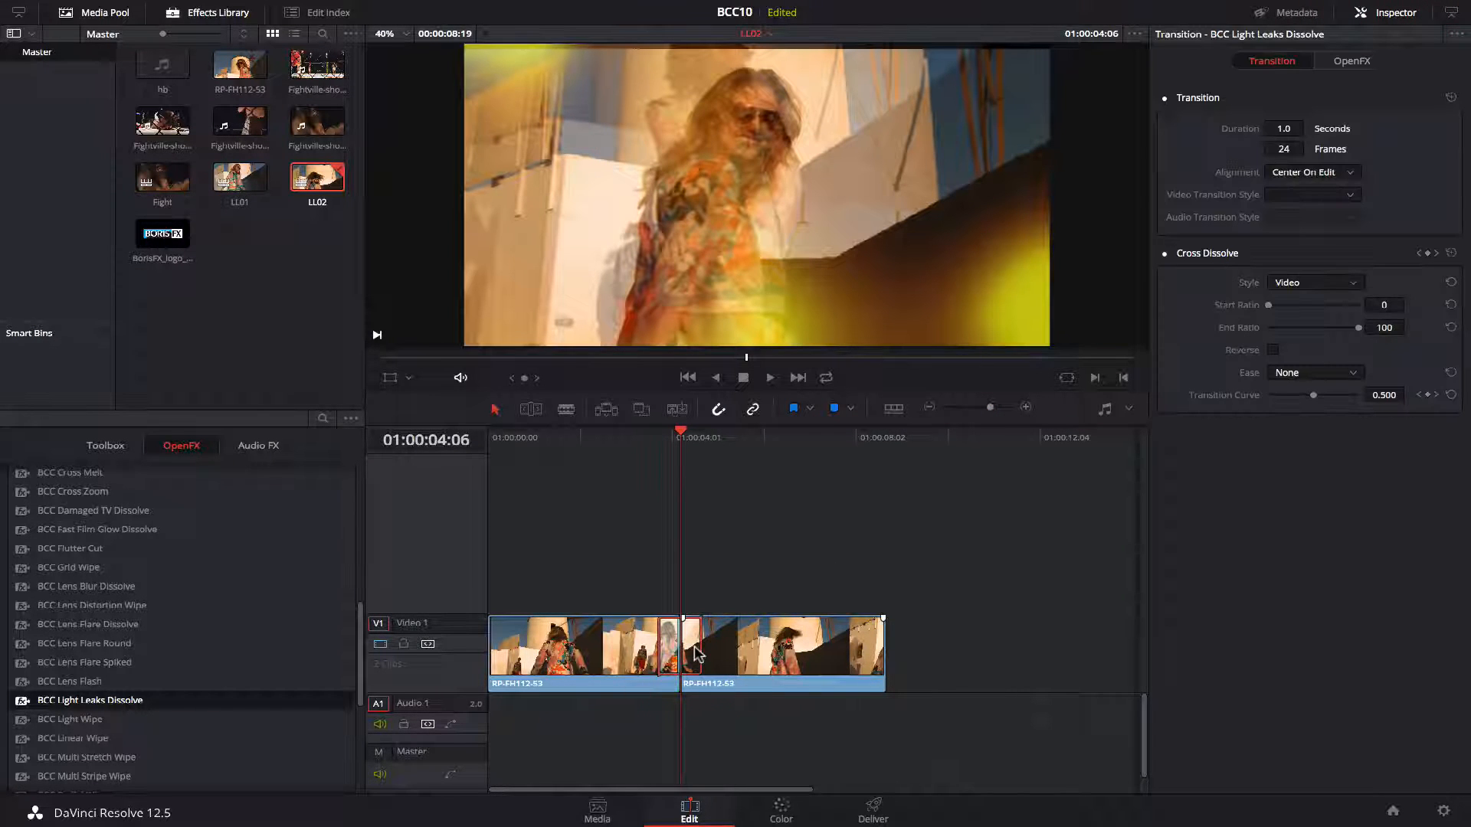
pyautogui.moveTo(1283, 148)
pyautogui.mouseDown()
pyautogui.moveTo(1310, 148)
pyautogui.moveTo(1291, 149)
pyautogui.mouseUp()
# Open the transition's FX Browser and apply the FastFlickerColorfulGlow preset.
pyautogui.press('space')
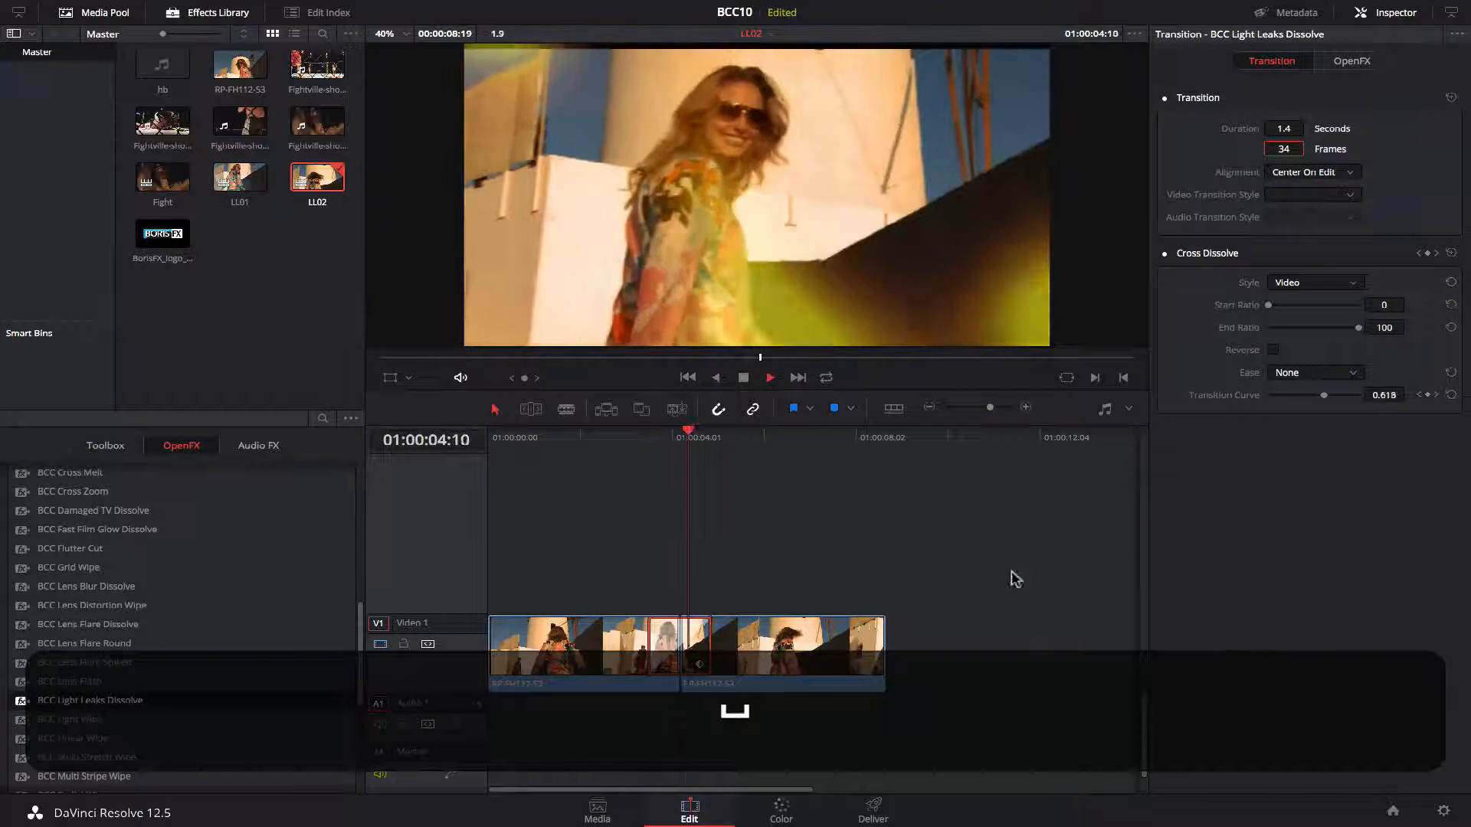
pyautogui.click(684, 436)
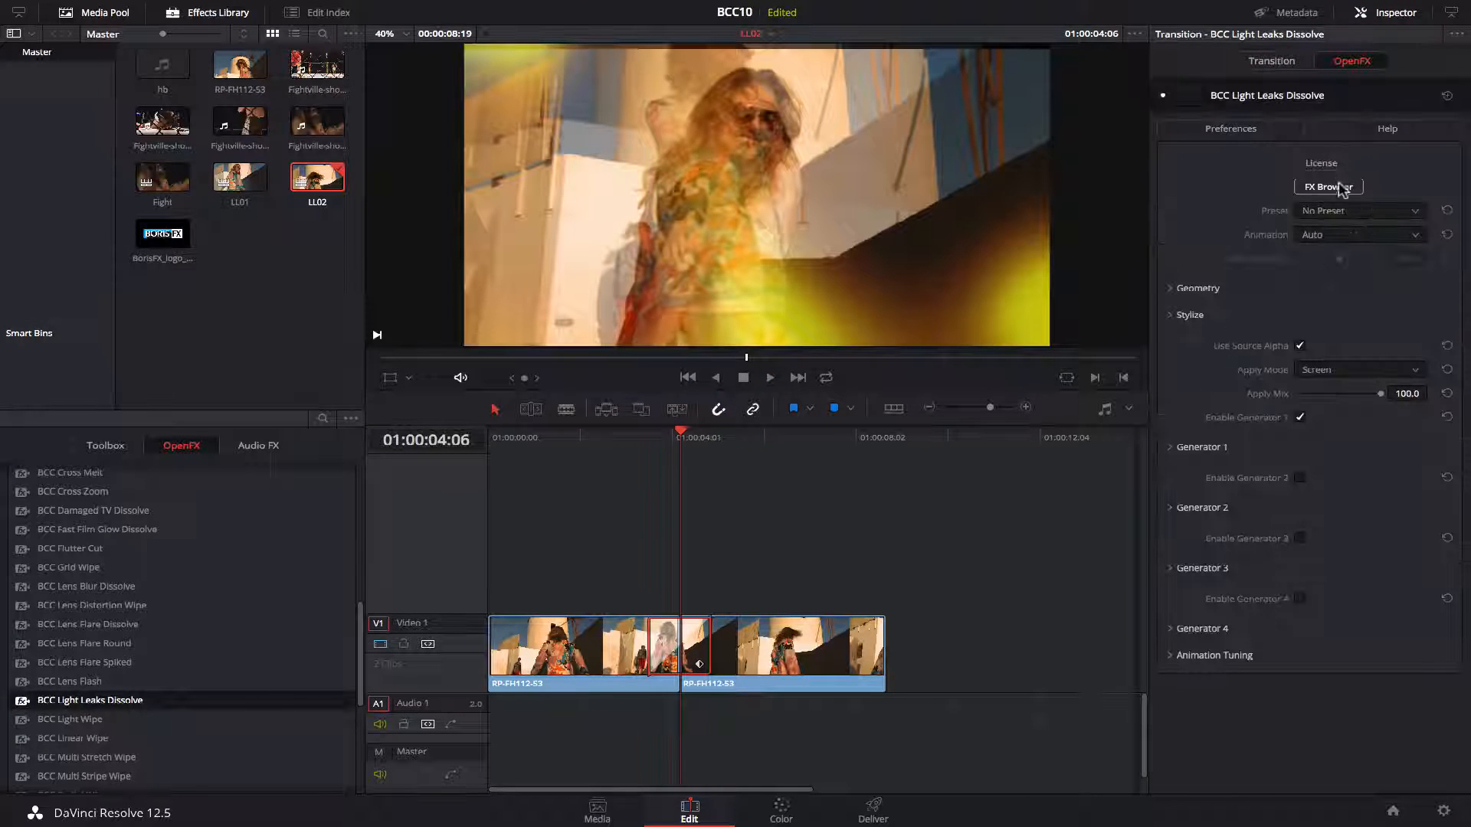
pyautogui.click(1341, 186)
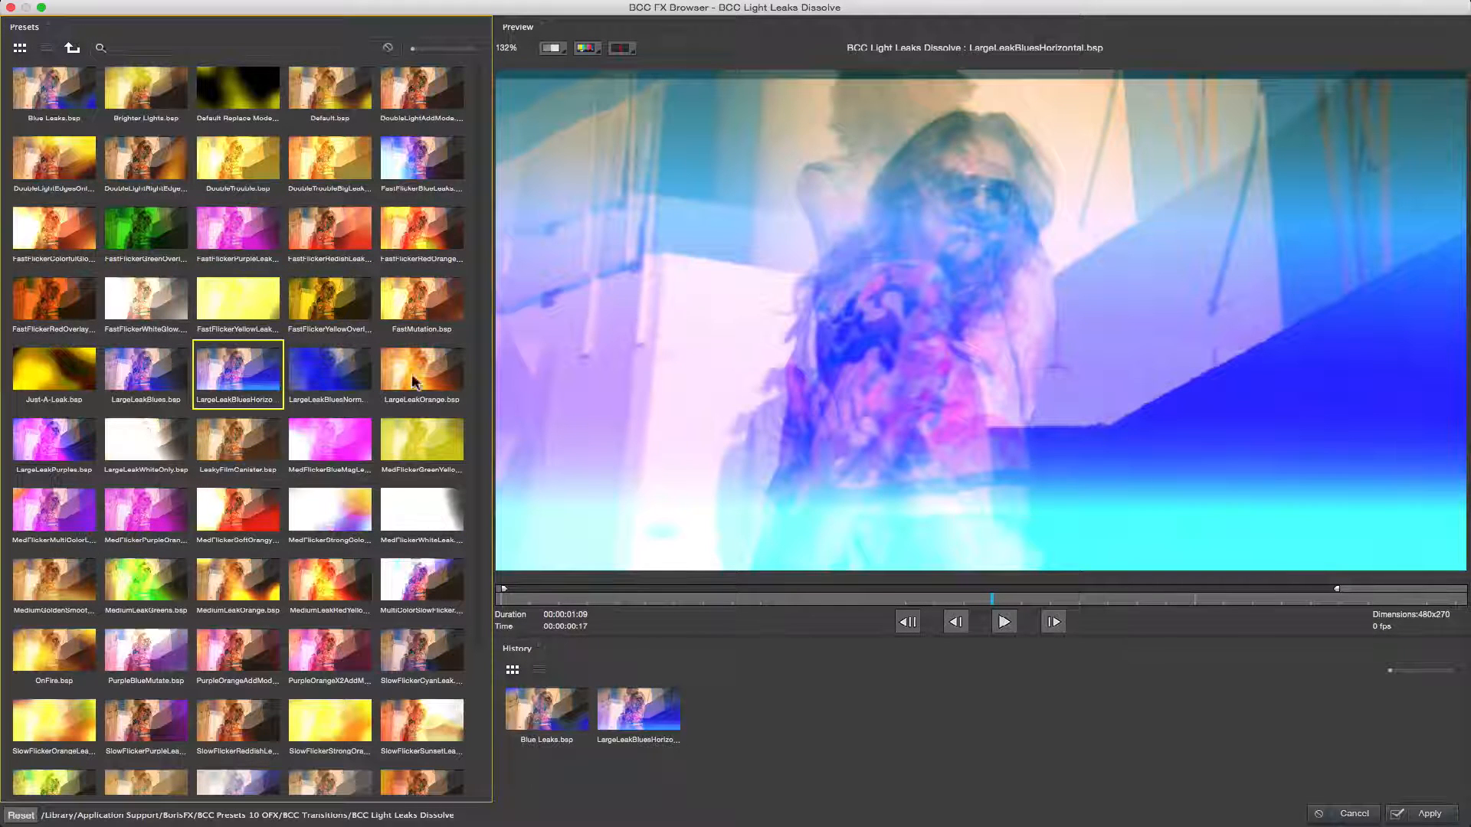
pyautogui.click(66, 224)
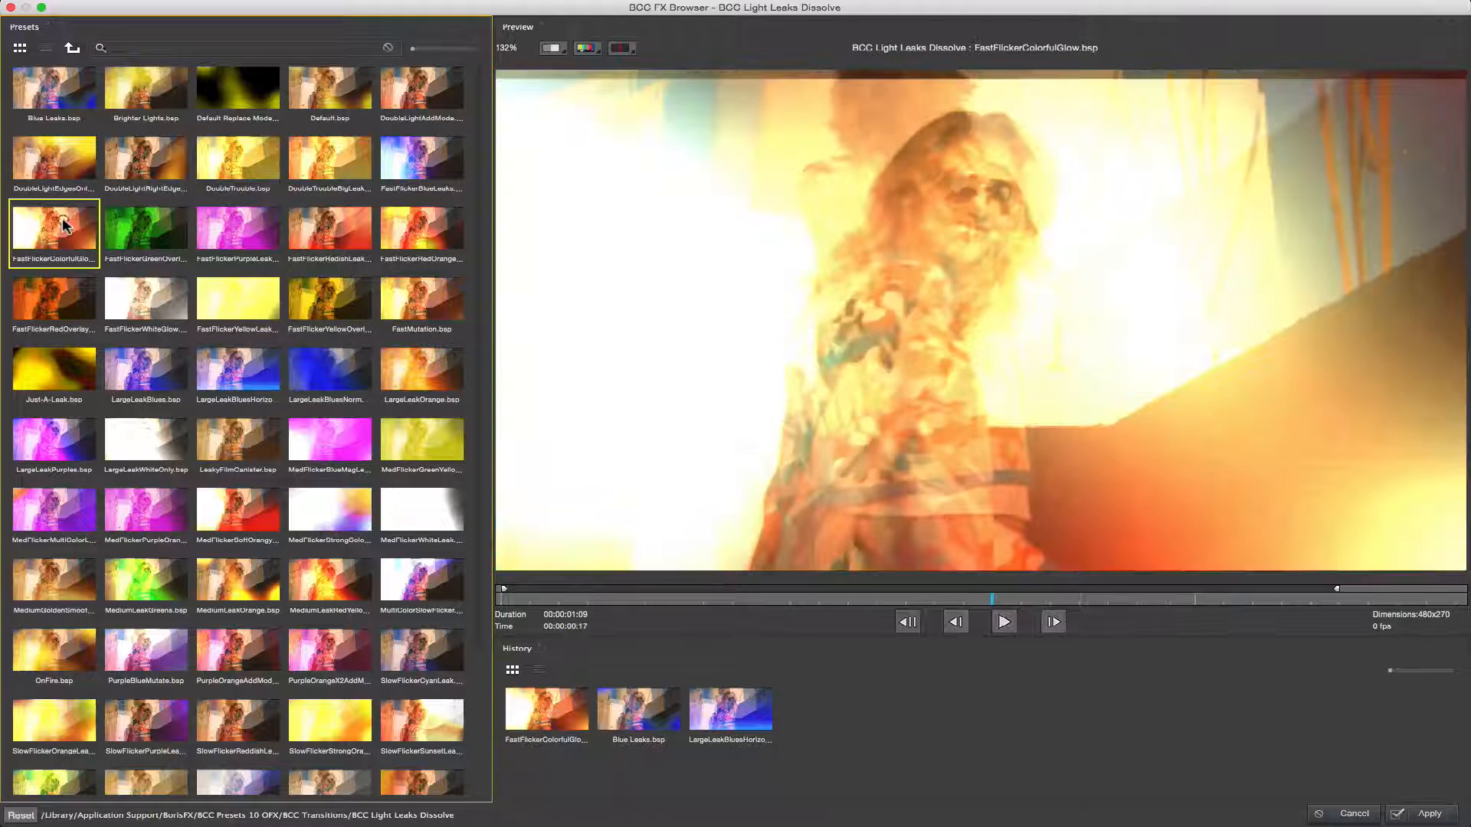
pyautogui.click(1433, 814)
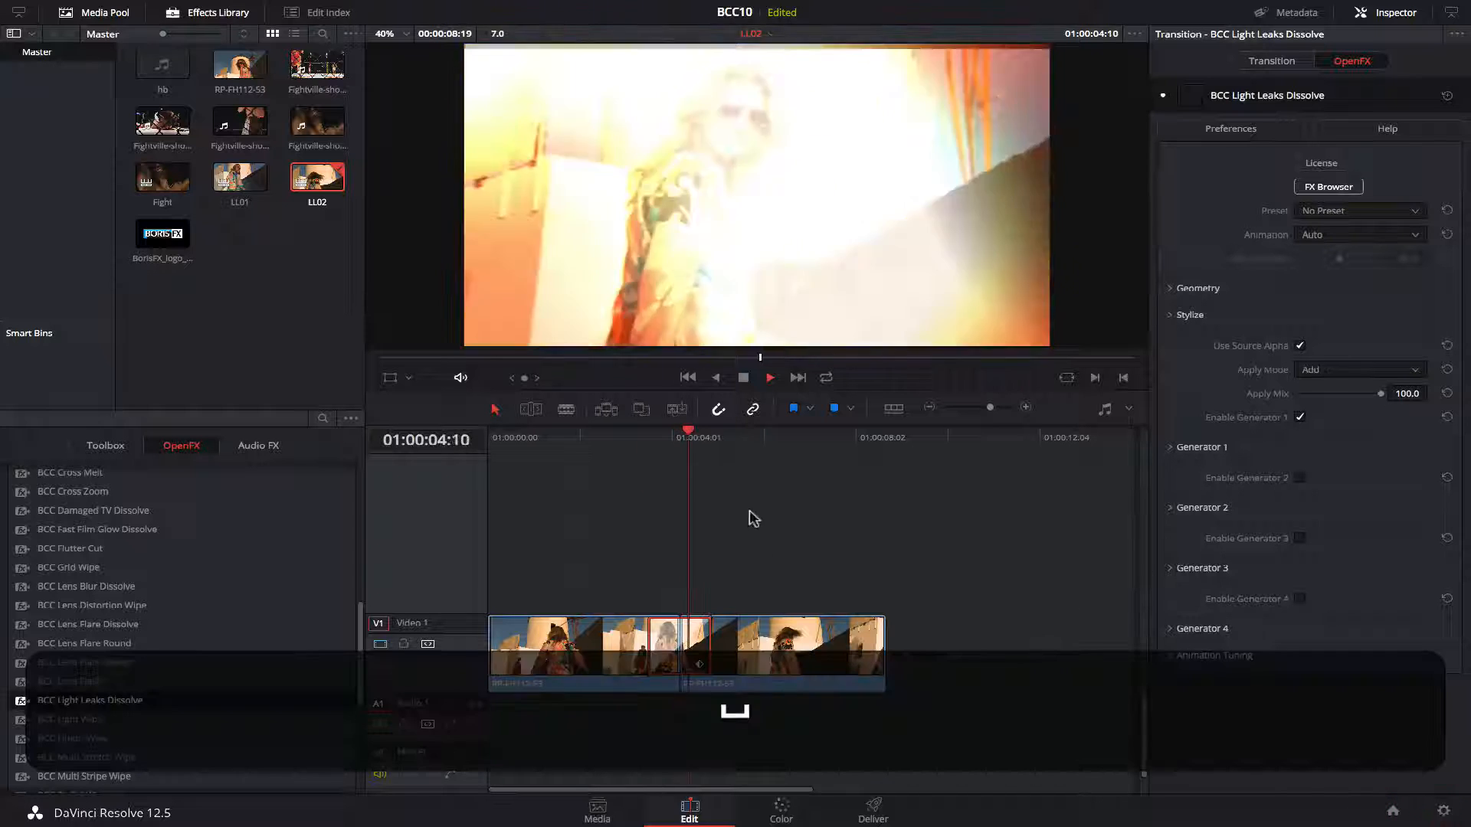
# Expand the transition's Stylize group and set its Opacity to 46.3, previewing around the cut.
pyautogui.press('space')
pyautogui.moveTo(765, 435); pyautogui.dragTo(615, 444)
pyautogui.press('space')
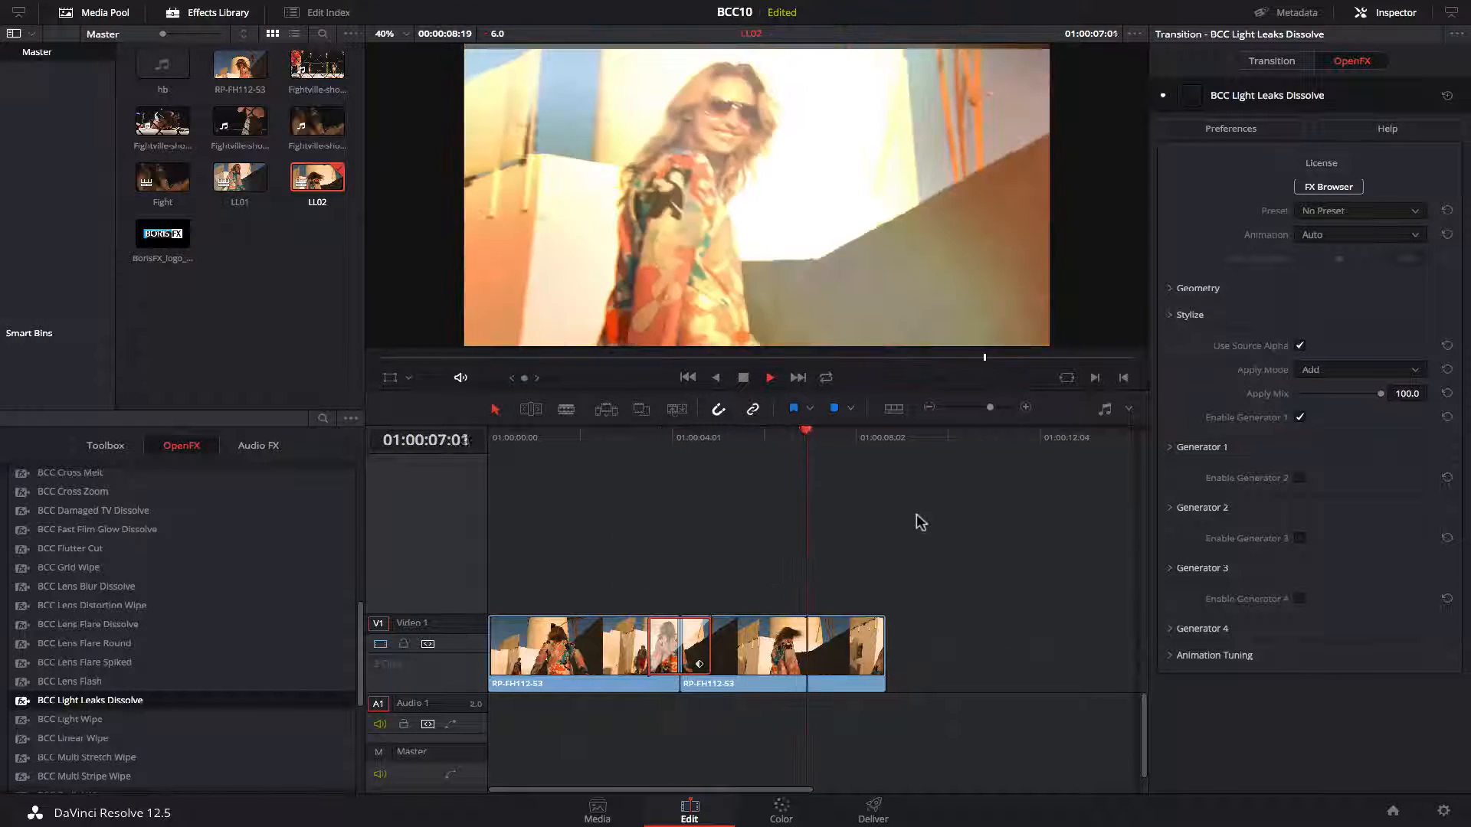
pyautogui.press('space')
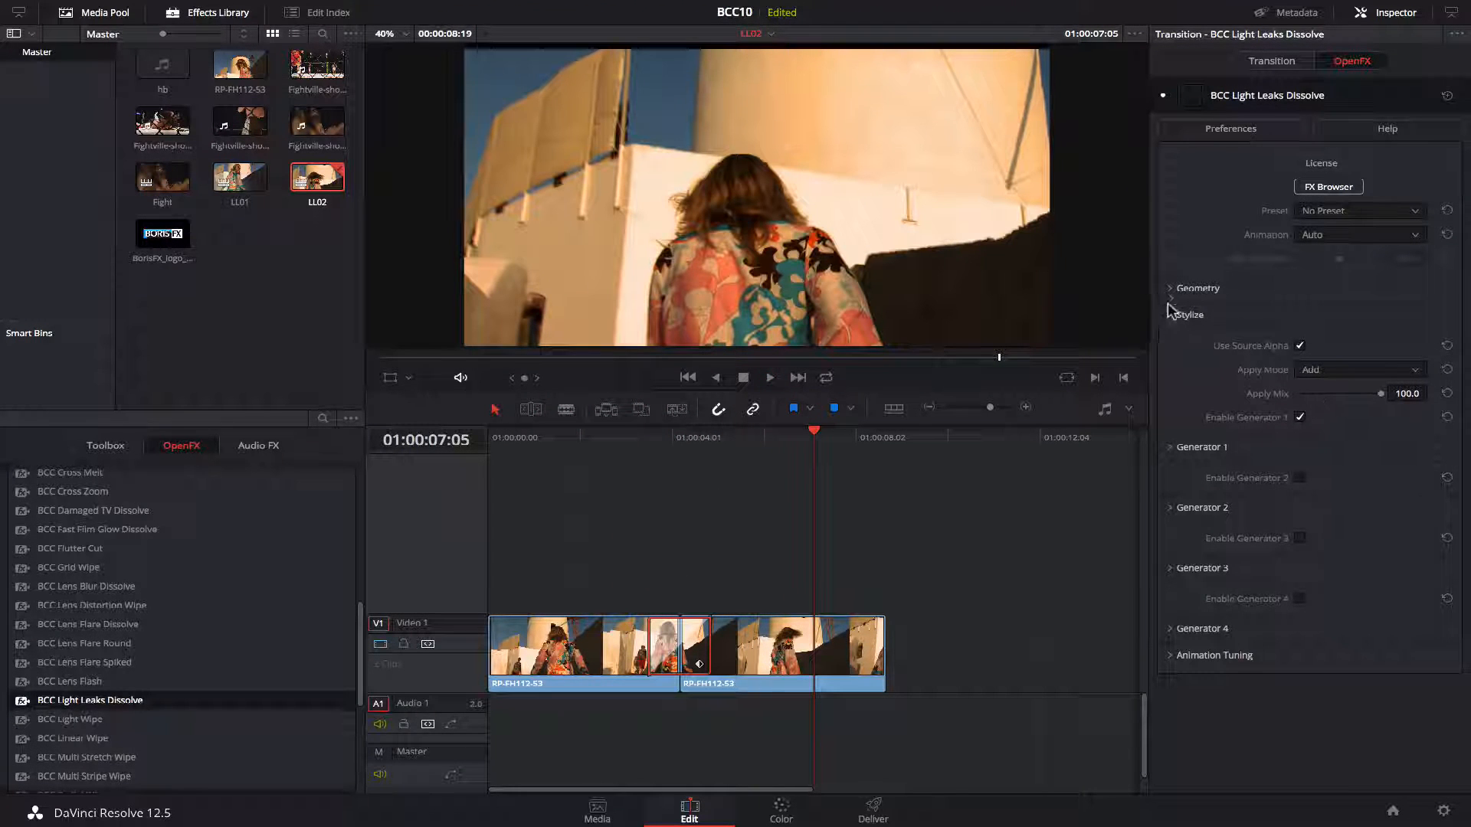
pyautogui.click(1170, 314)
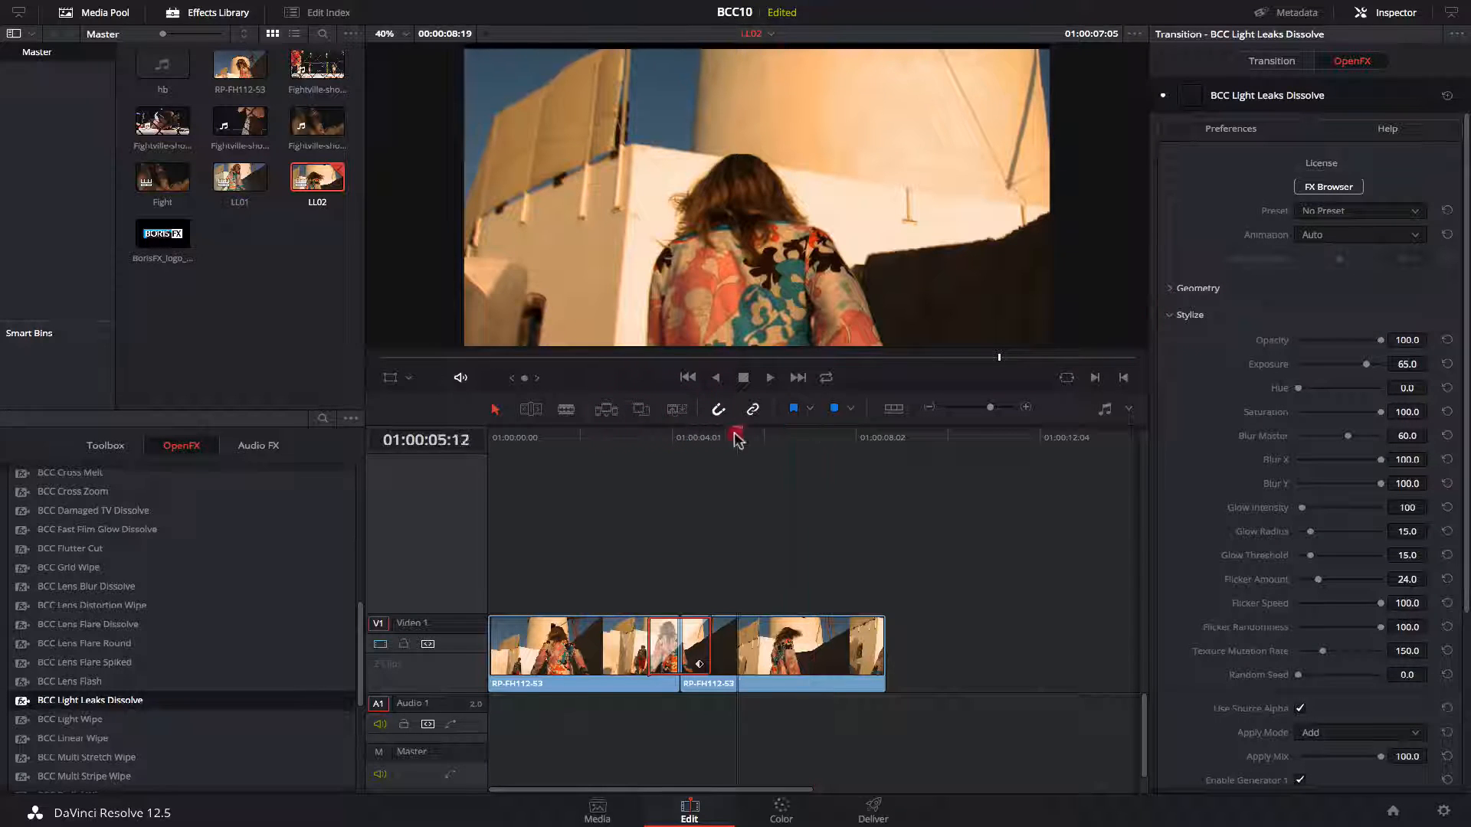
pyautogui.click(680, 437)
pyautogui.click(1338, 341)
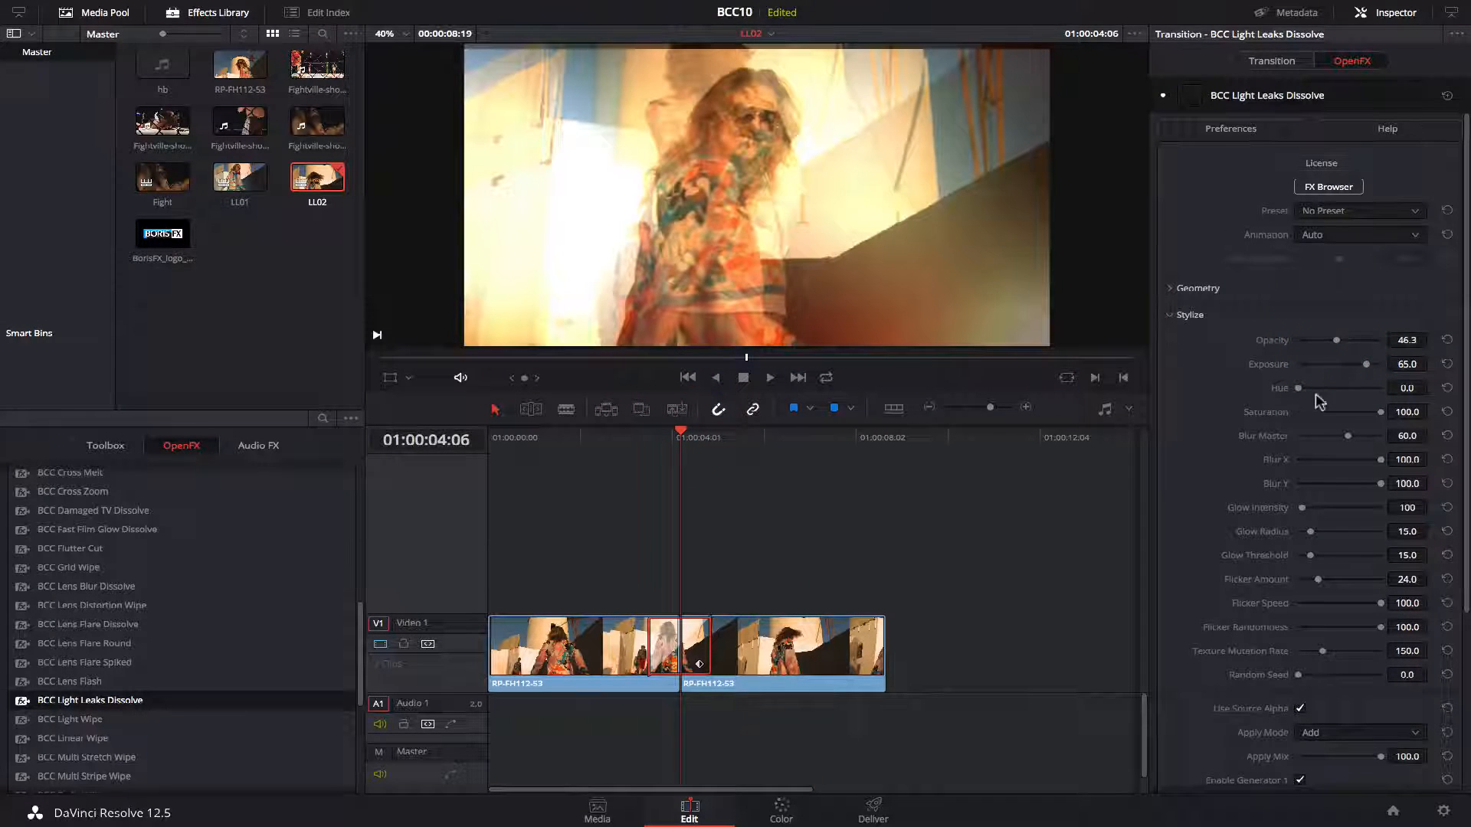
pyautogui.click(1352, 363)
pyautogui.press('/')
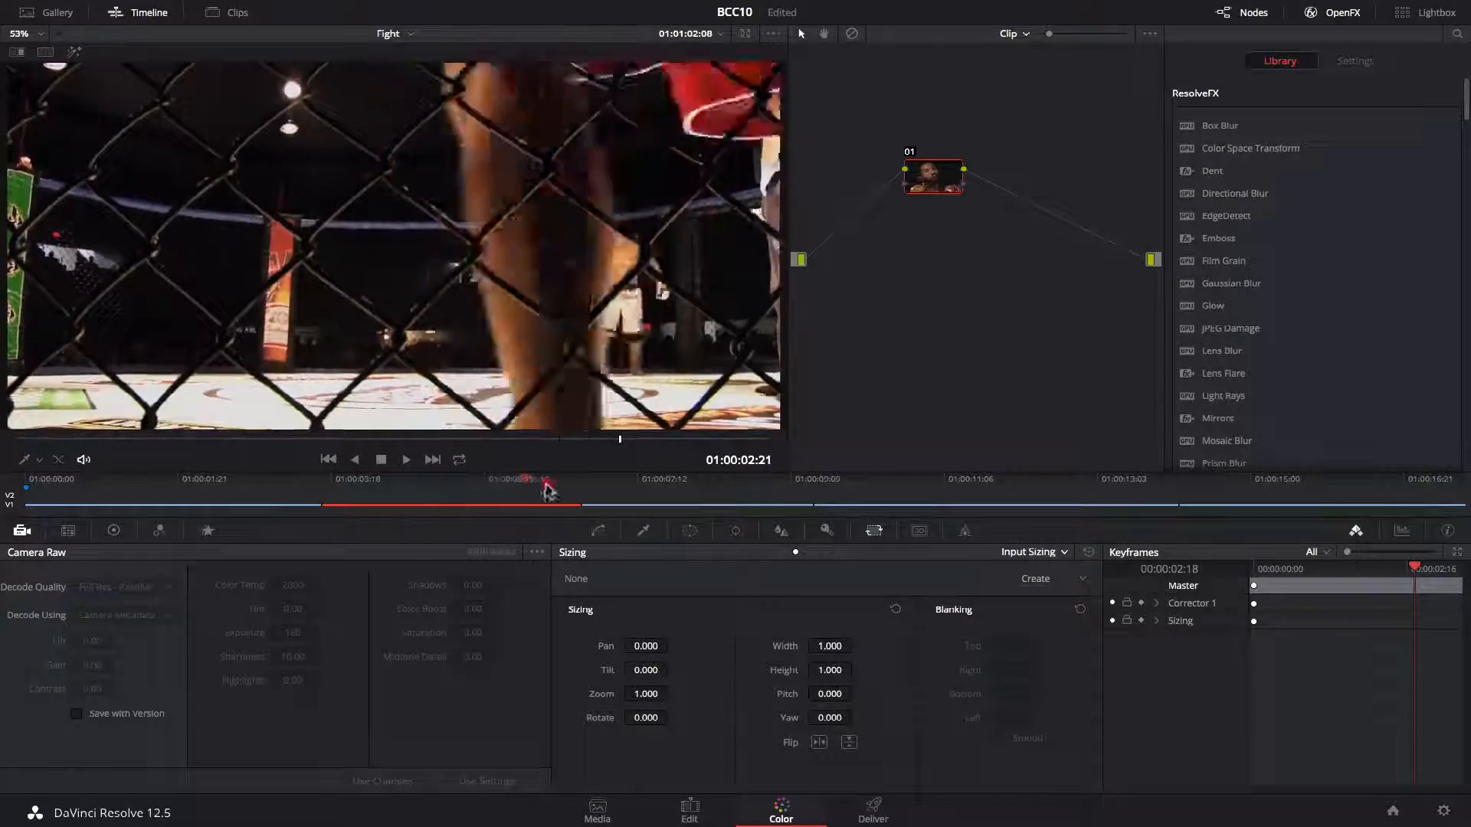
# On the Color page, apply BCC Video Glitch to the timeline node graph of the Fight timeline.
pyautogui.moveTo(546, 490); pyautogui.dragTo(197, 486)
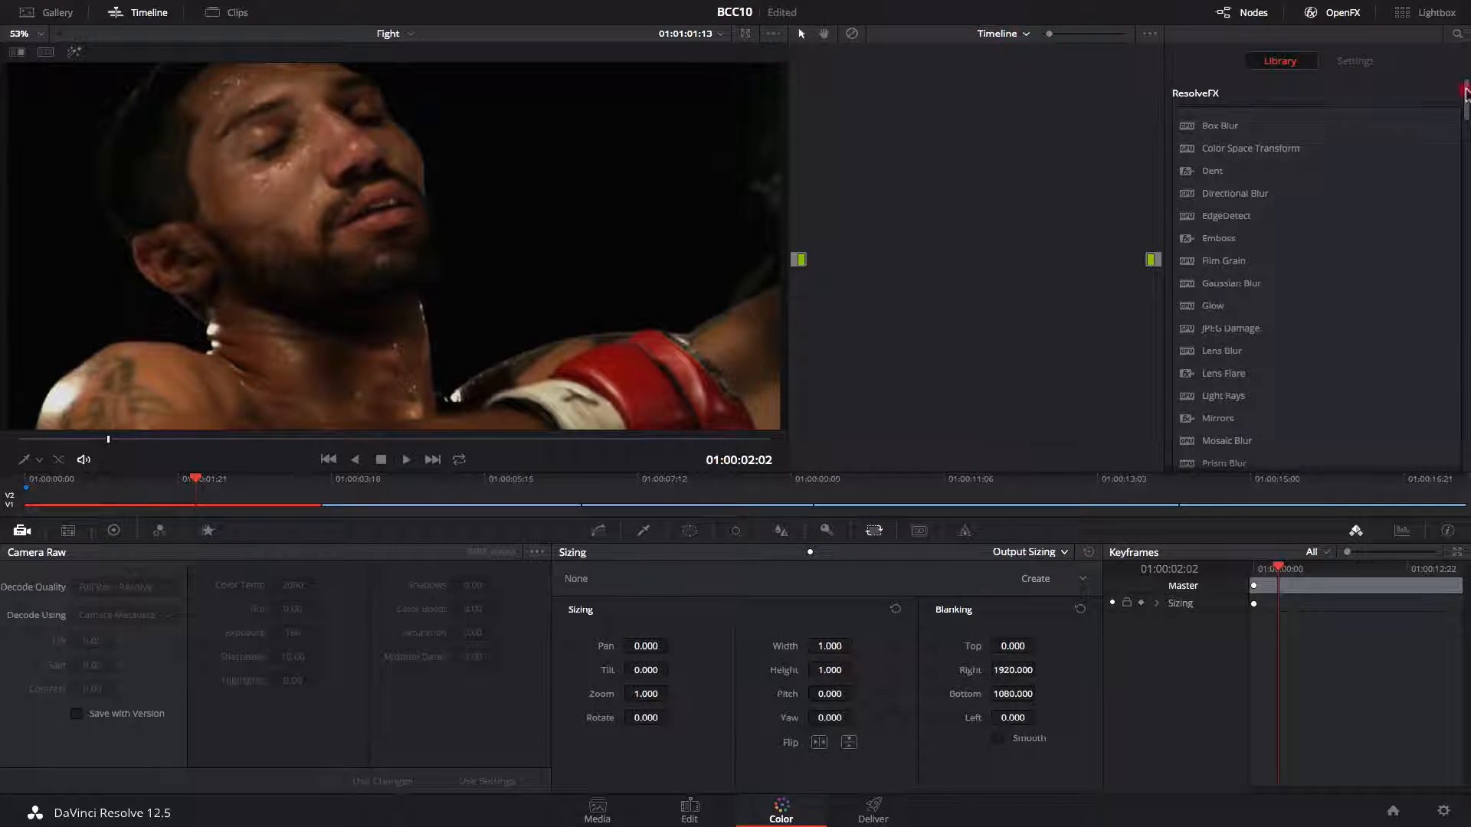
pyautogui.scroll(-20, 1228, 419)
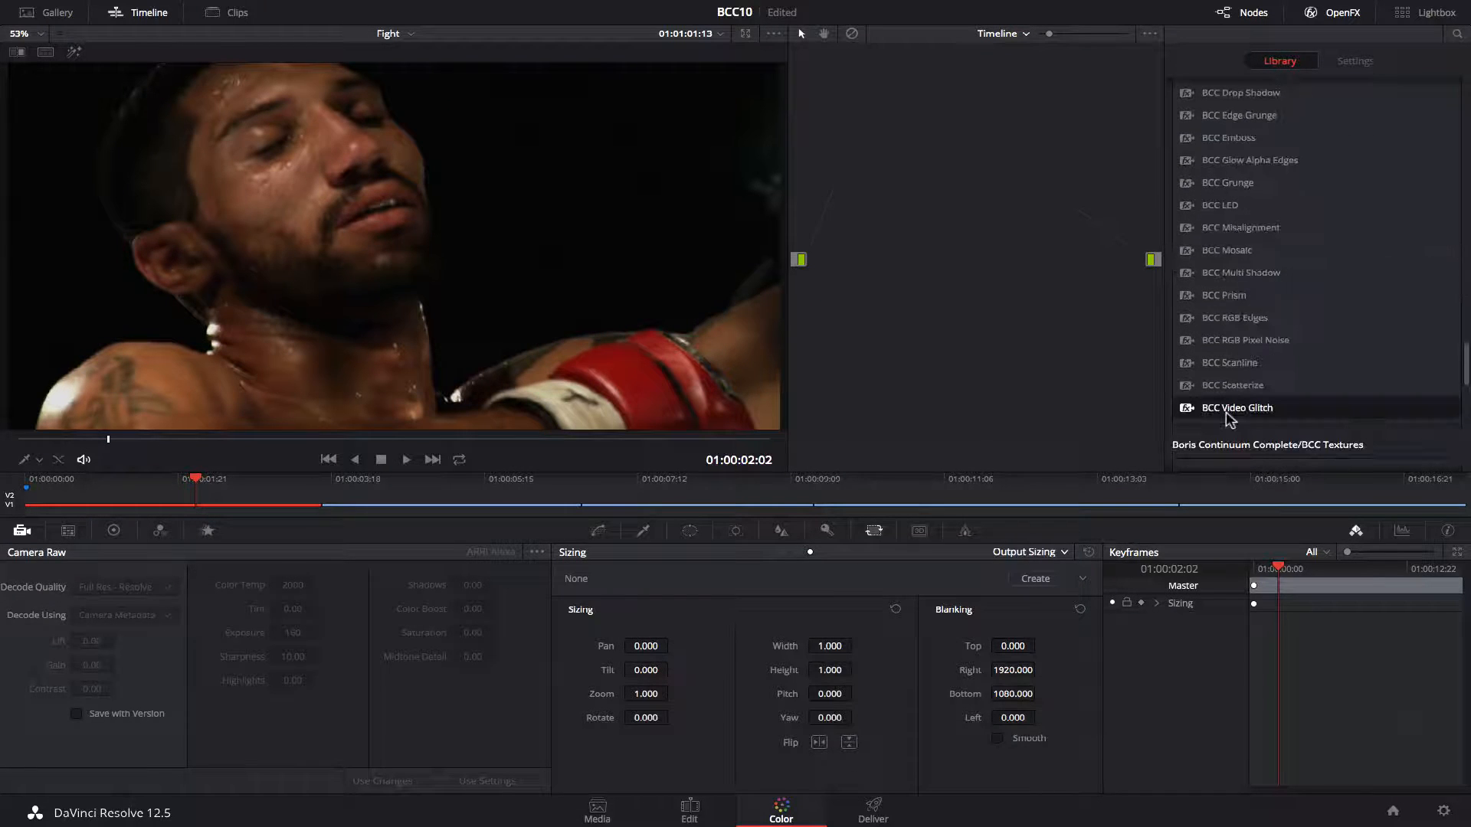
pyautogui.hotkey('shift', 's')
pyautogui.moveTo(1228, 420); pyautogui.dragTo(905, 139)
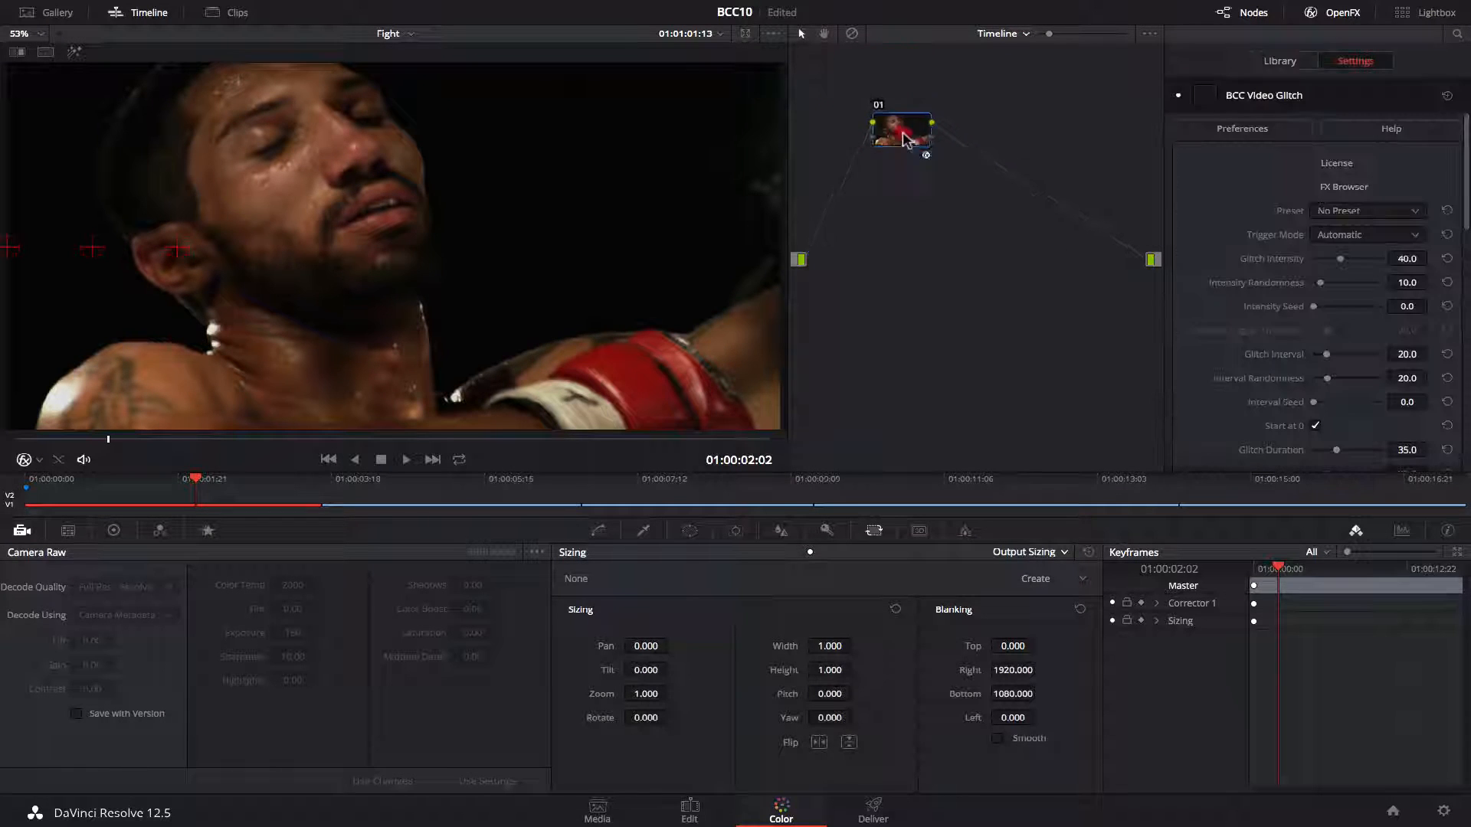
# Set the Video Glitch's Glitch Intensity to 100.
pyautogui.moveTo(193, 482); pyautogui.dragTo(1063, 482)
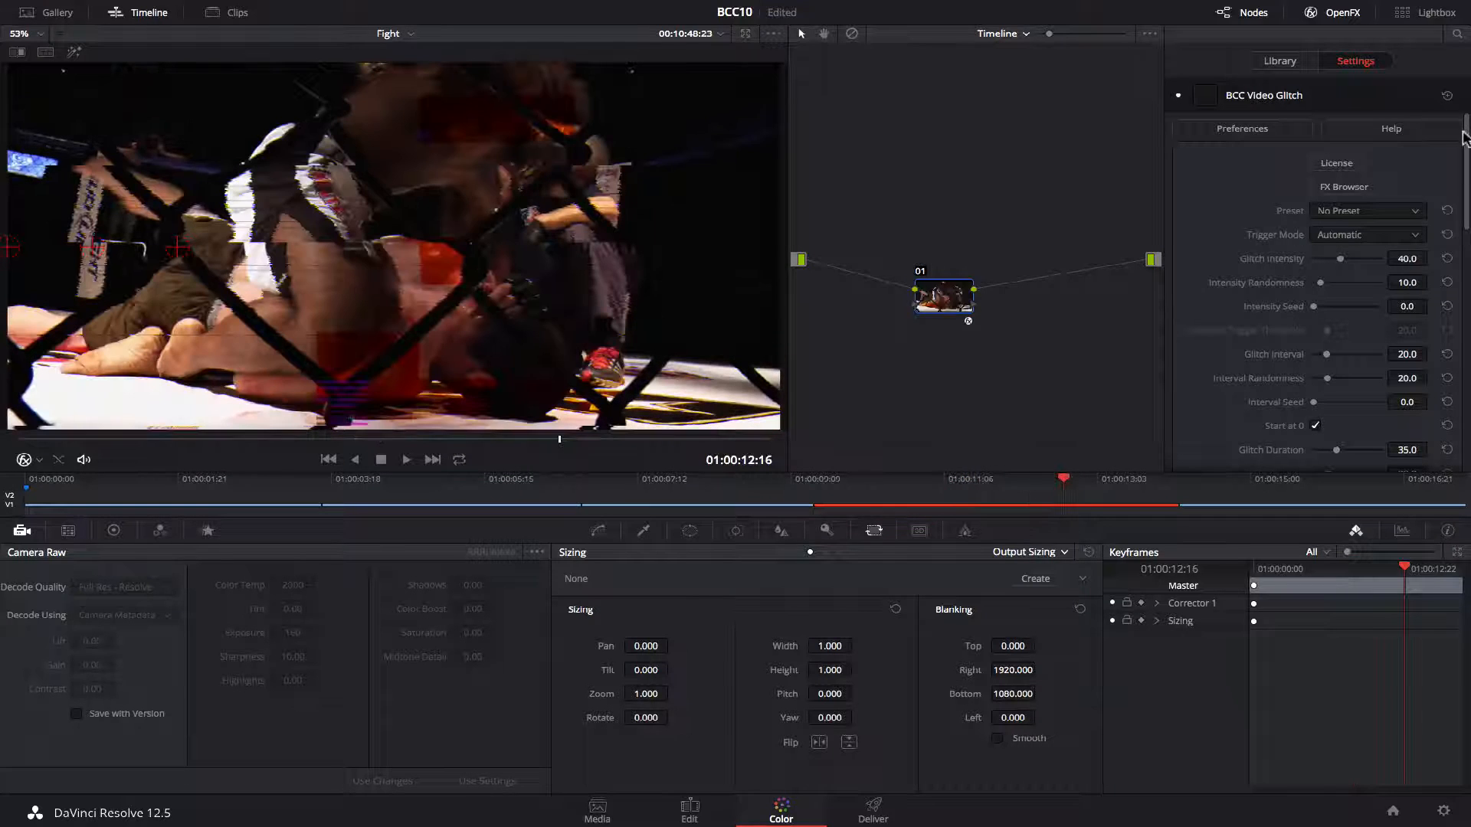
pyautogui.moveTo(1463, 136); pyautogui.dragTo(1465, 146)
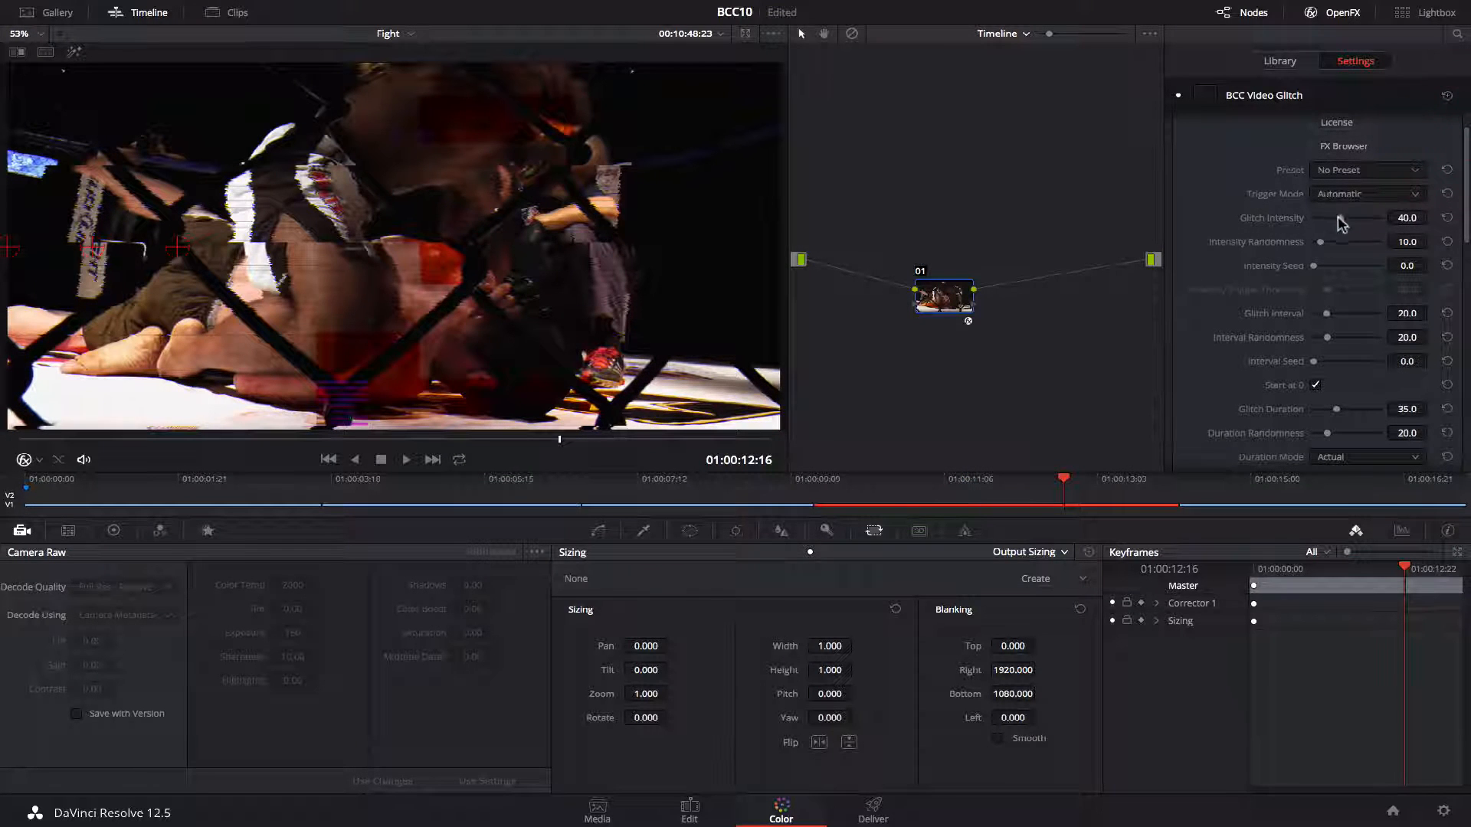
pyautogui.moveTo(1341, 222); pyautogui.dragTo(1428, 227)
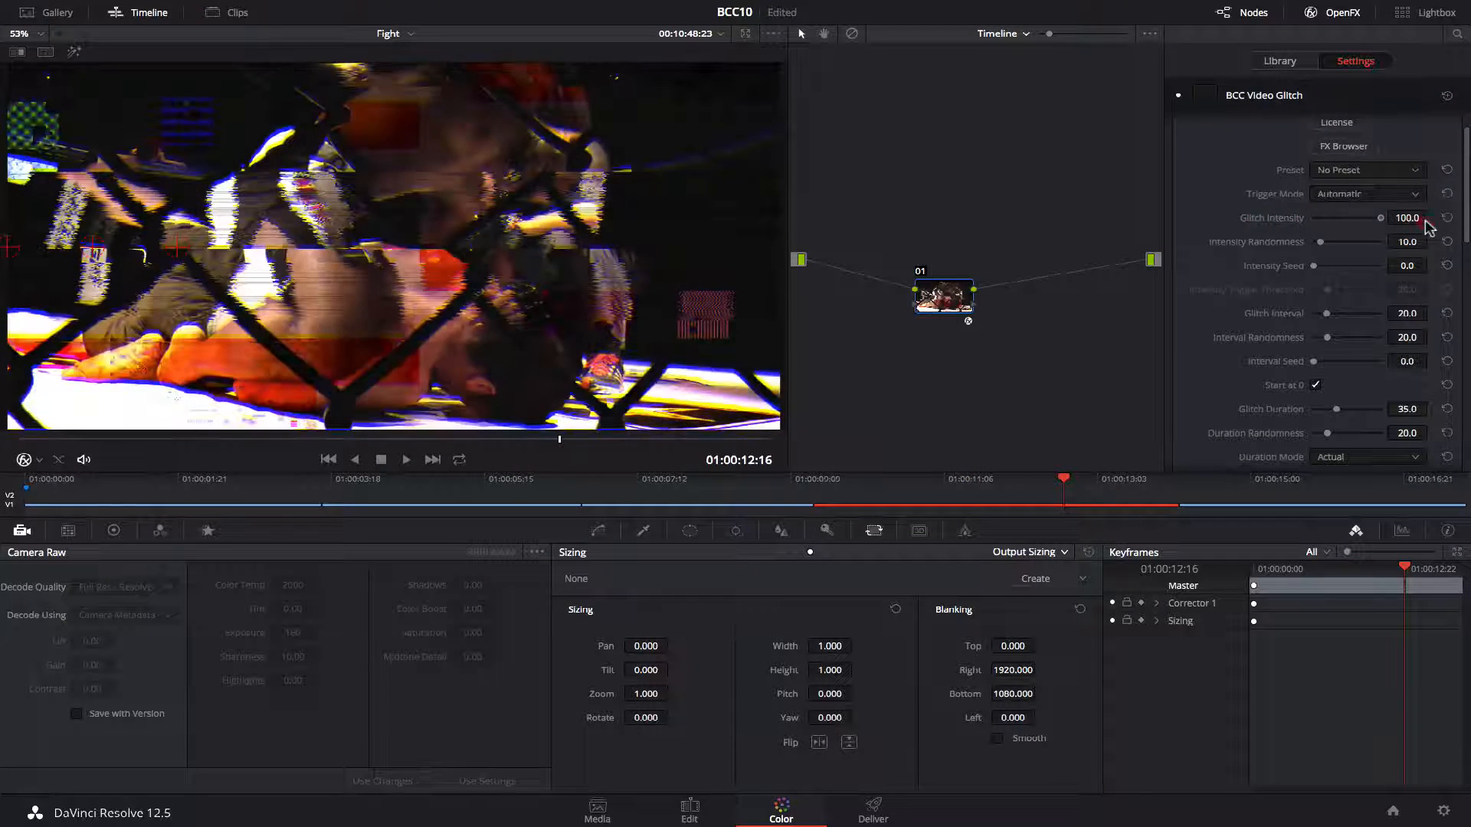
# Toggle Enable Block Damage, Shift, Shake and Flicker off and on to compare each glitch component.
pyautogui.scroll(-10, 1317, 159)
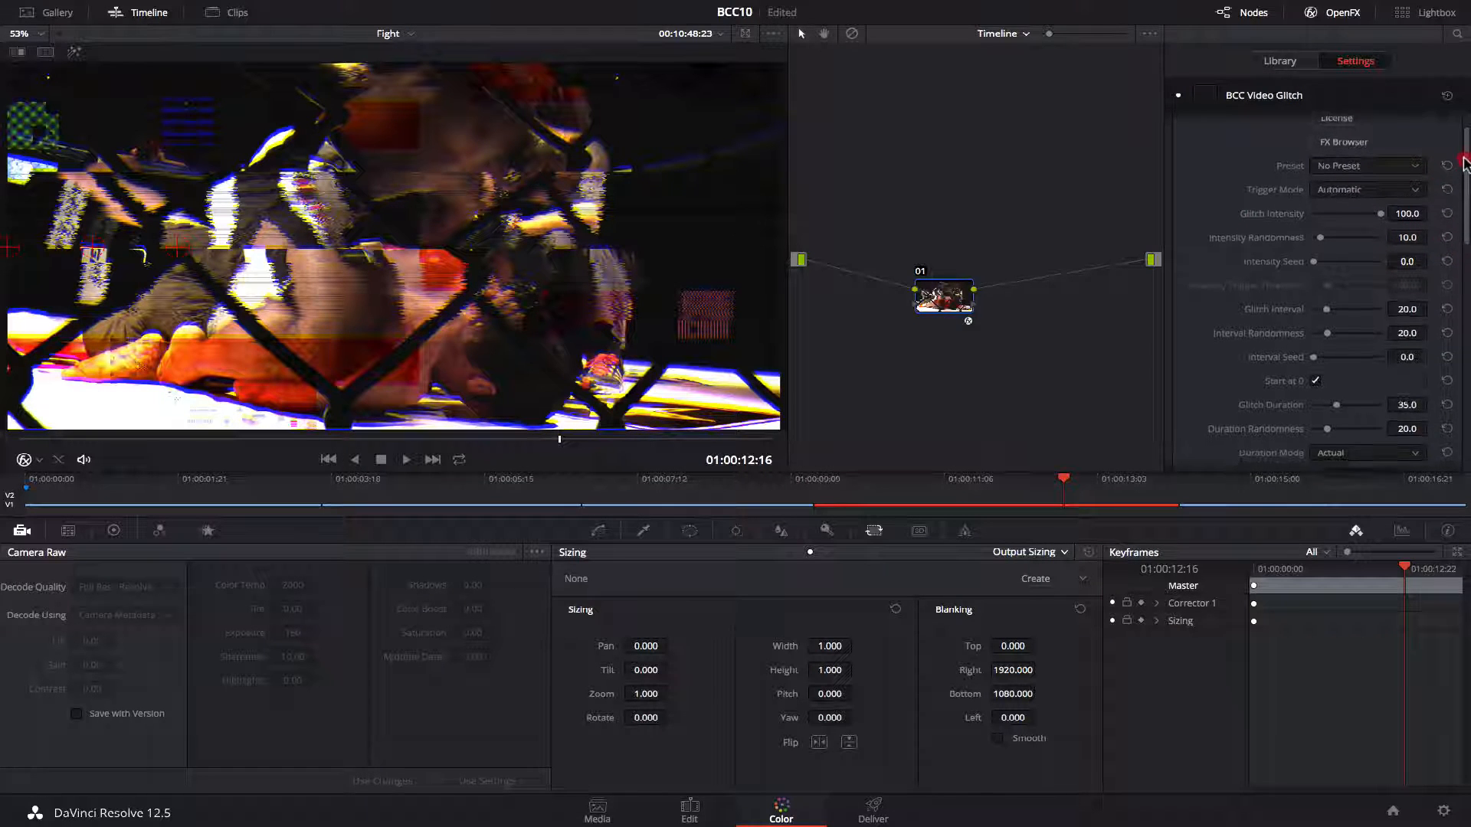
pyautogui.click(1316, 155)
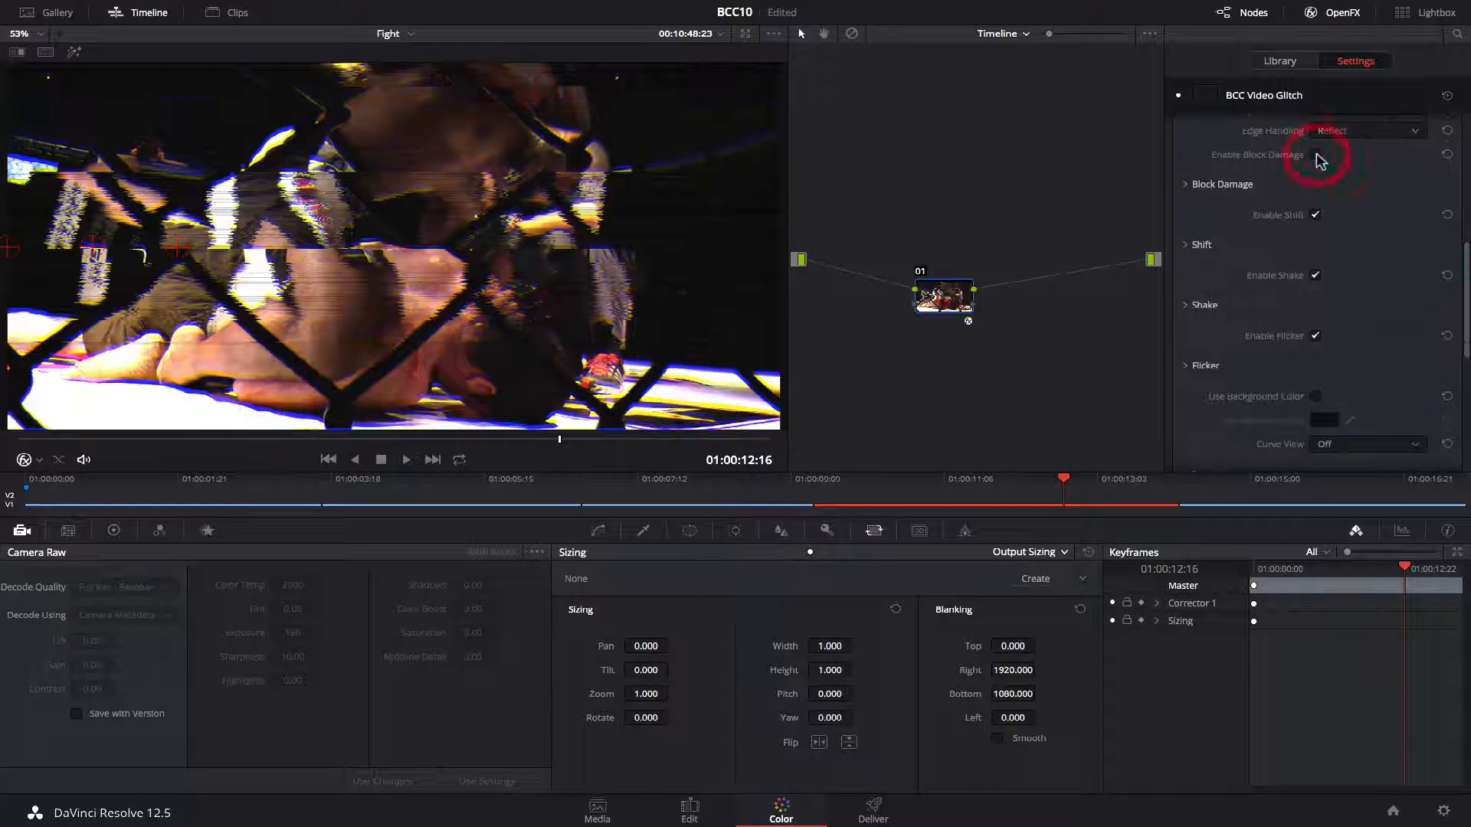
pyautogui.click(1316, 155)
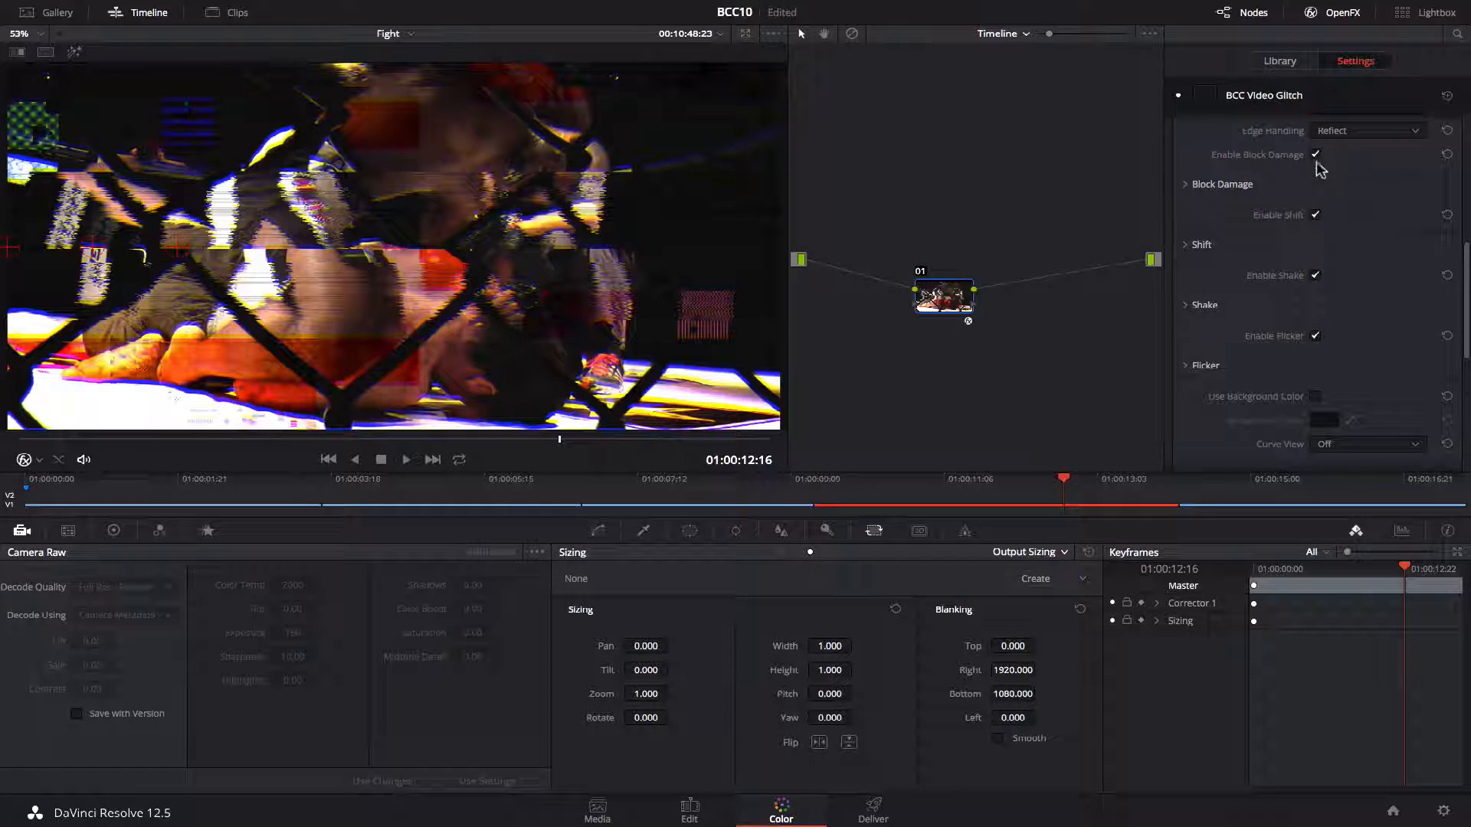
pyautogui.click(1315, 217)
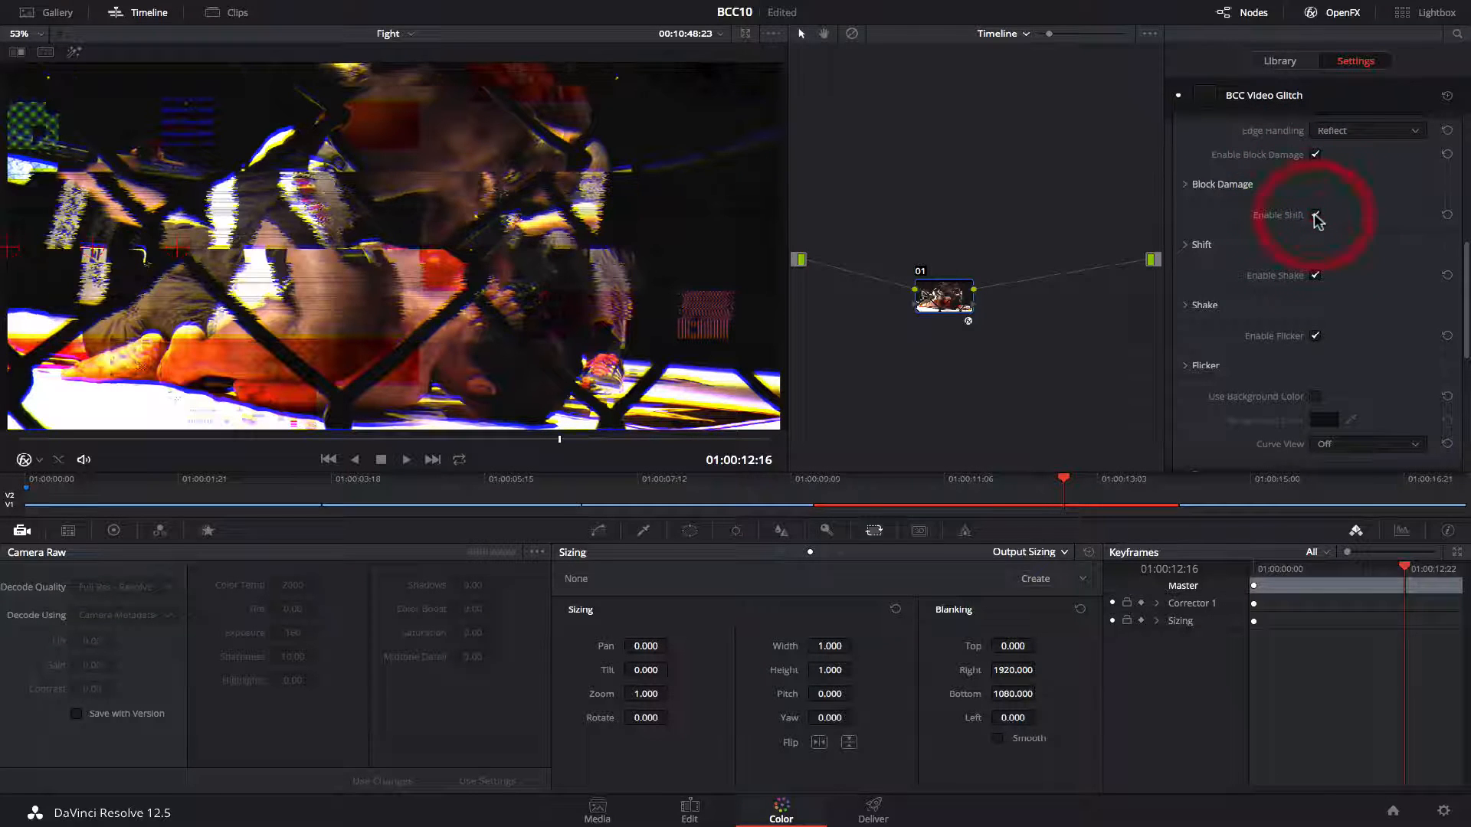
pyautogui.click(1315, 276)
pyautogui.click(1315, 276)
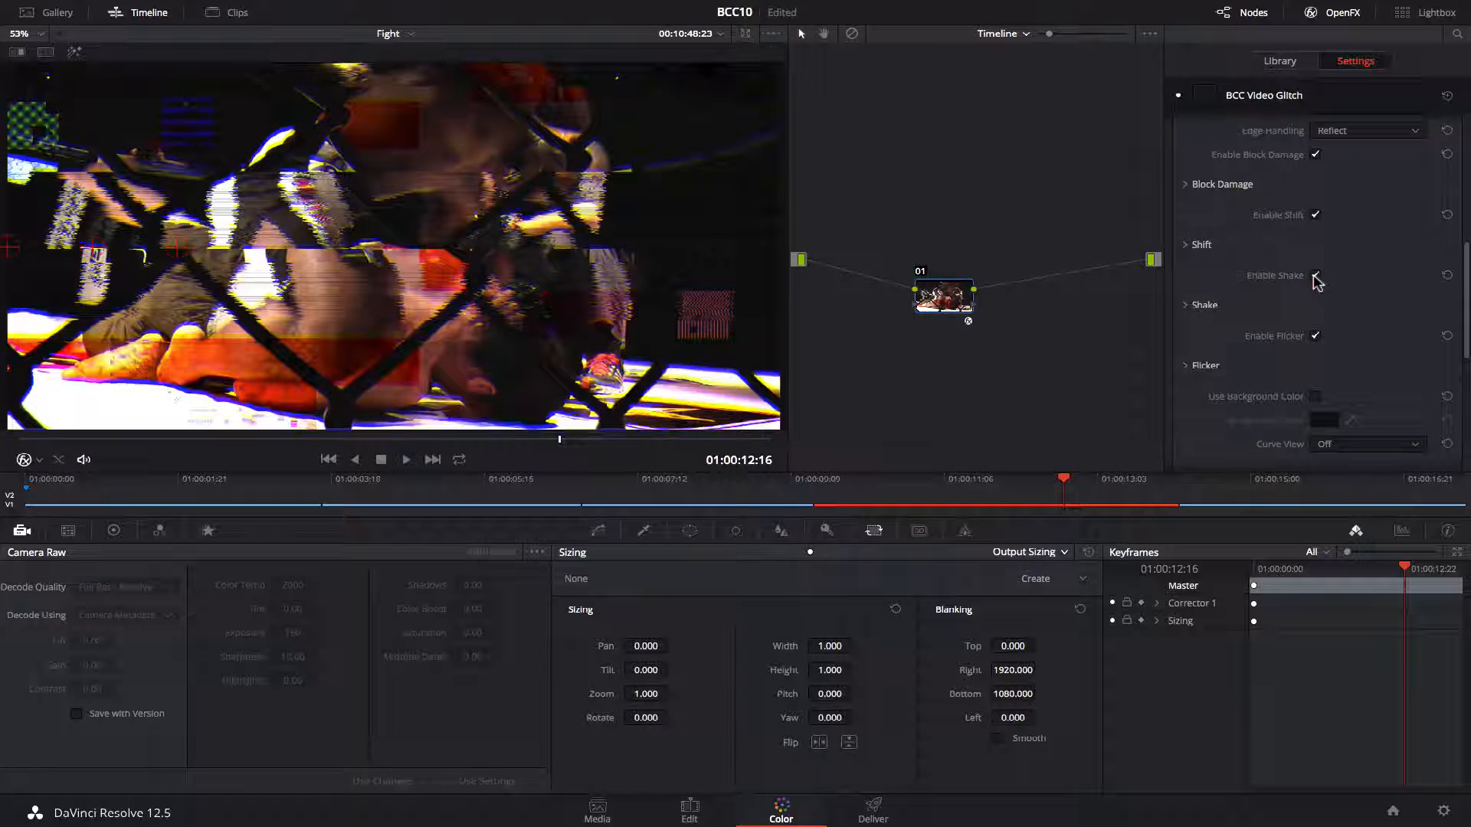
pyautogui.click(1316, 337)
# Delete the timeline Video Glitch node and reapply BCC Video Glitch to the clip's node instead.
pyautogui.click(941, 298)
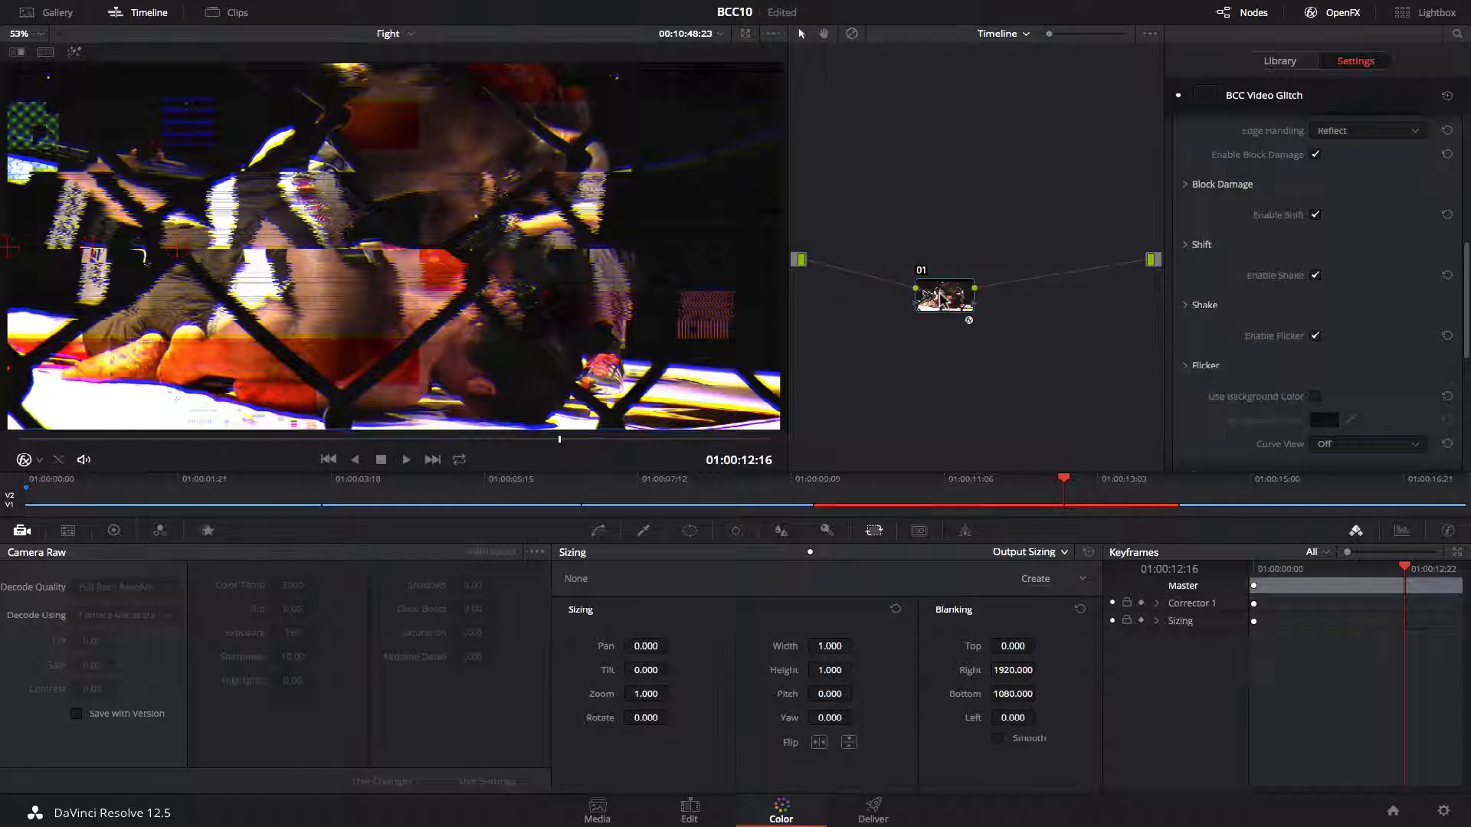
pyautogui.press('BackSpace')
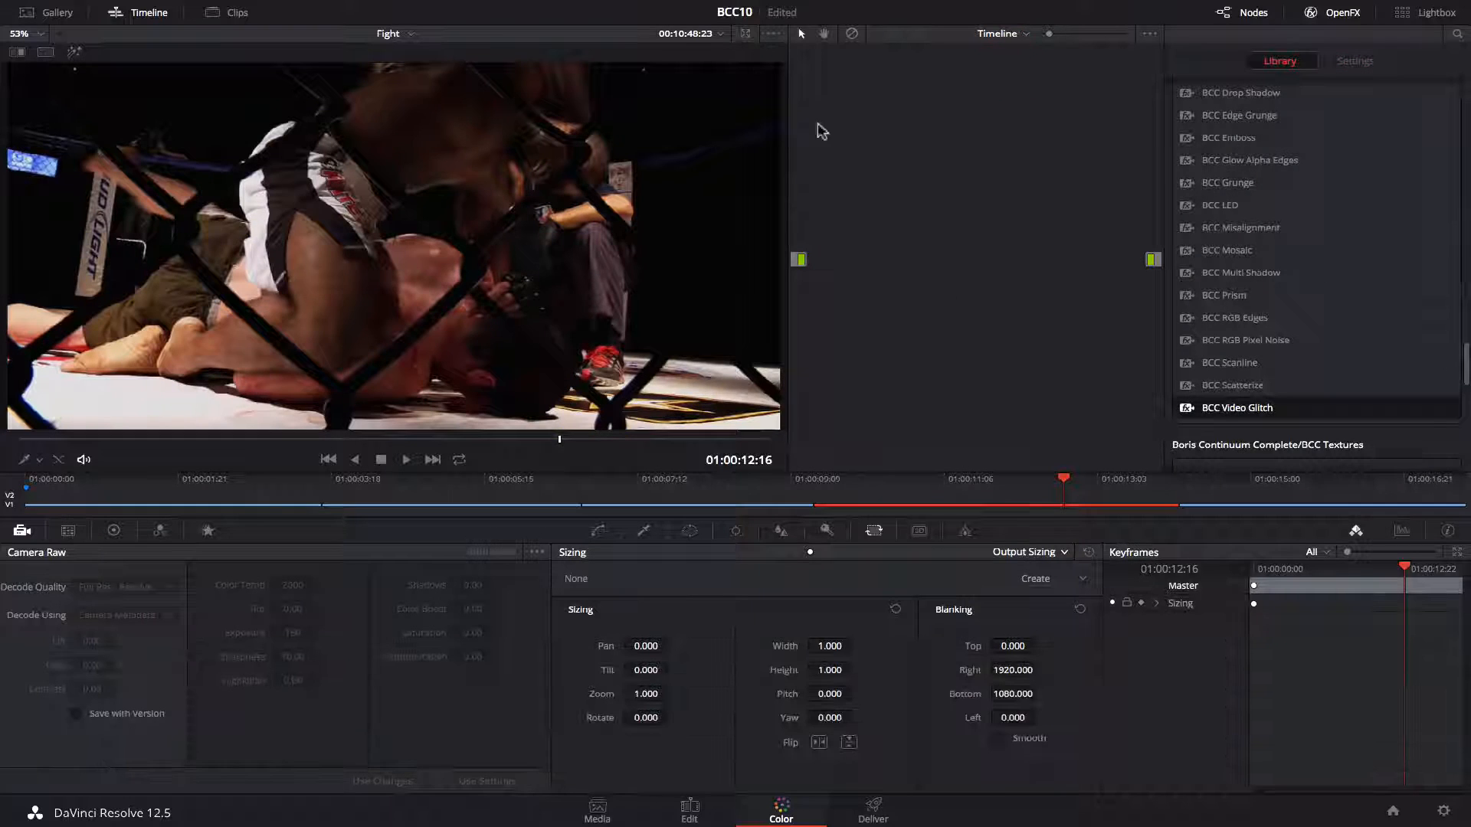
pyautogui.moveTo(1064, 489); pyautogui.dragTo(242, 499)
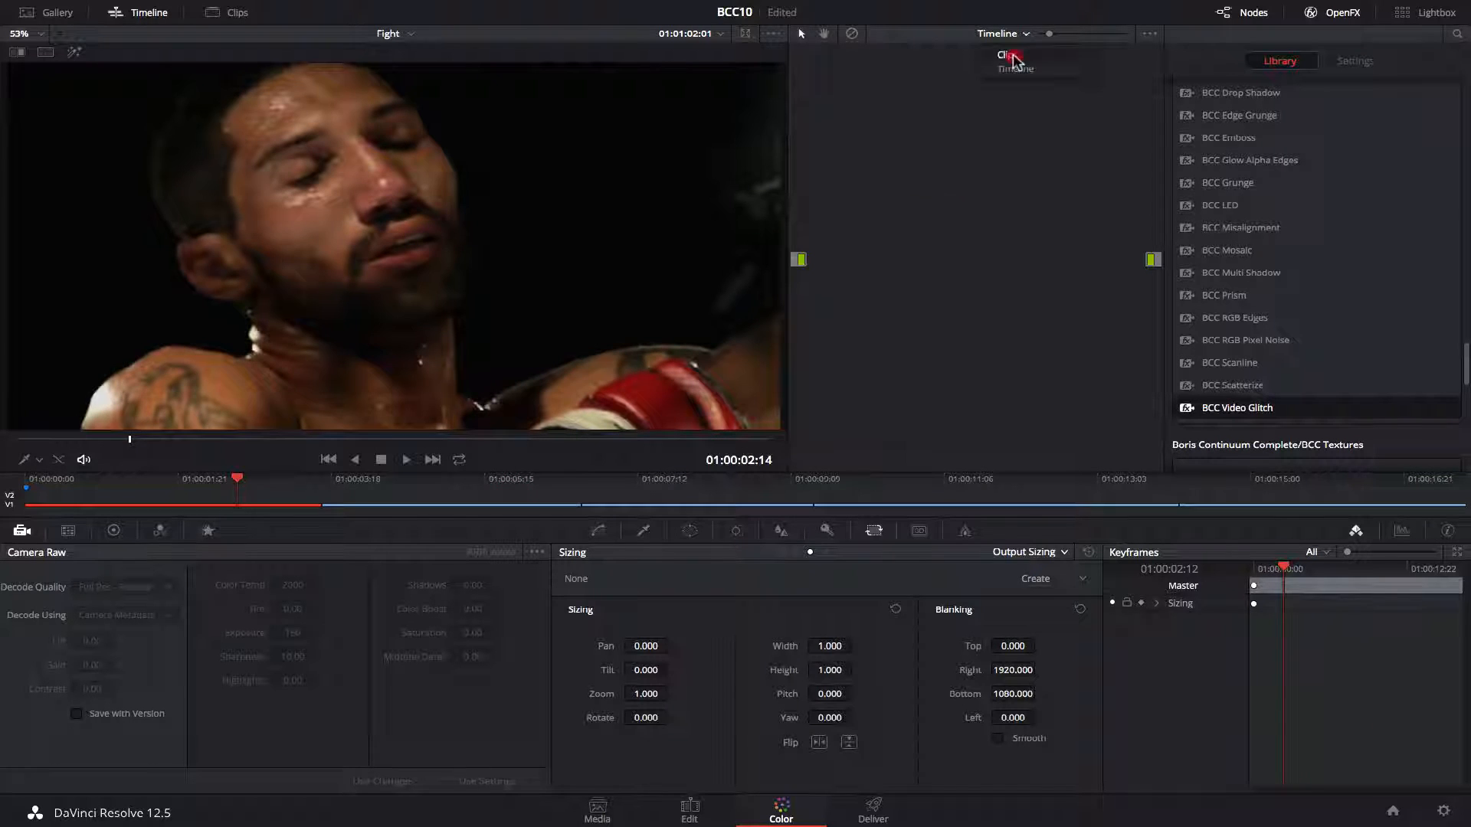
pyautogui.click(1013, 58)
pyautogui.moveTo(933, 180); pyautogui.dragTo(942, 252)
pyautogui.moveTo(1256, 409); pyautogui.dragTo(935, 265)
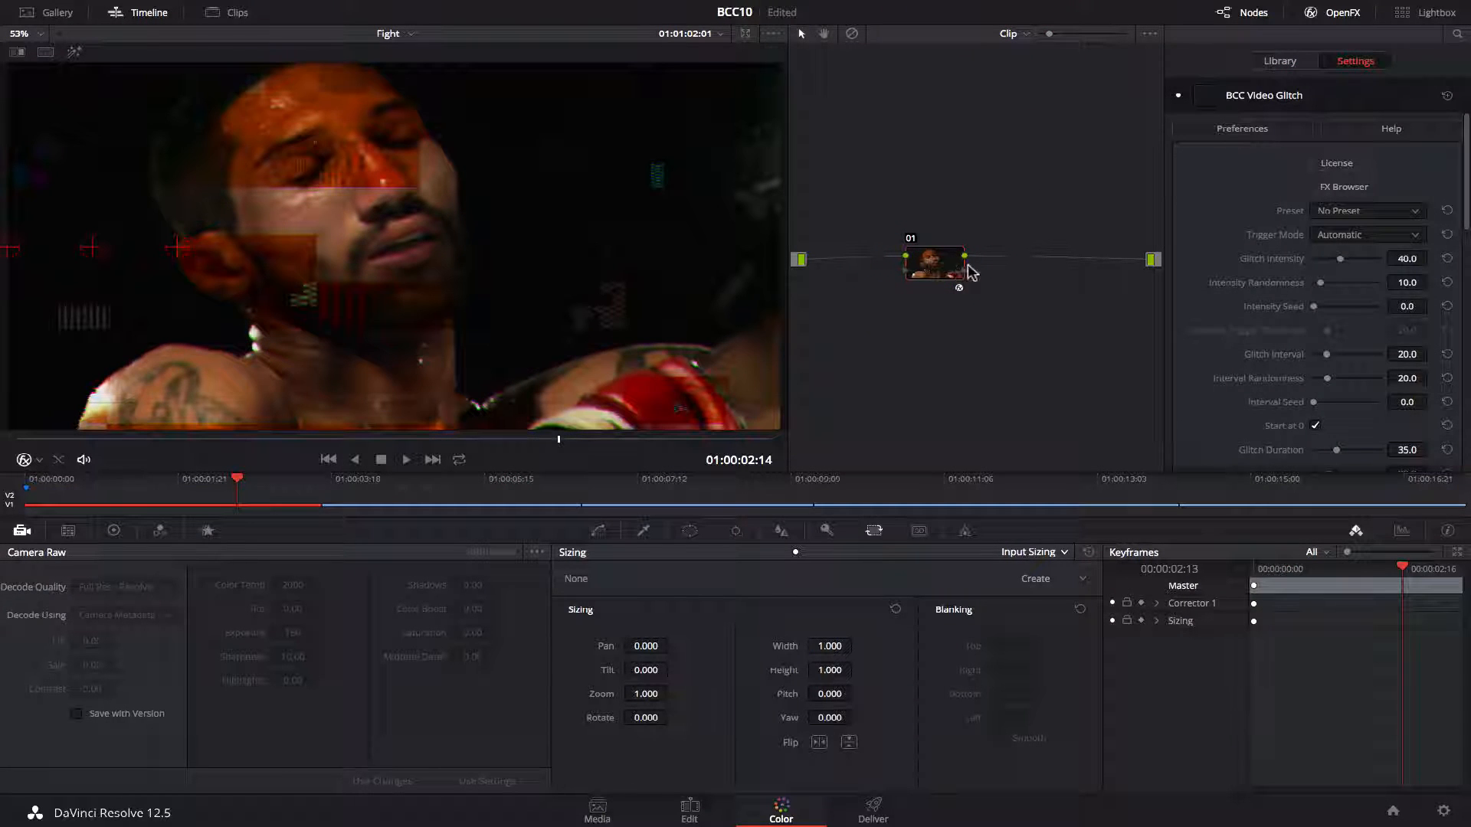
# Open the BCC FX Browser and preview several Video Glitch presets, ending on X shake shift flicker.
pyautogui.click(1359, 190)
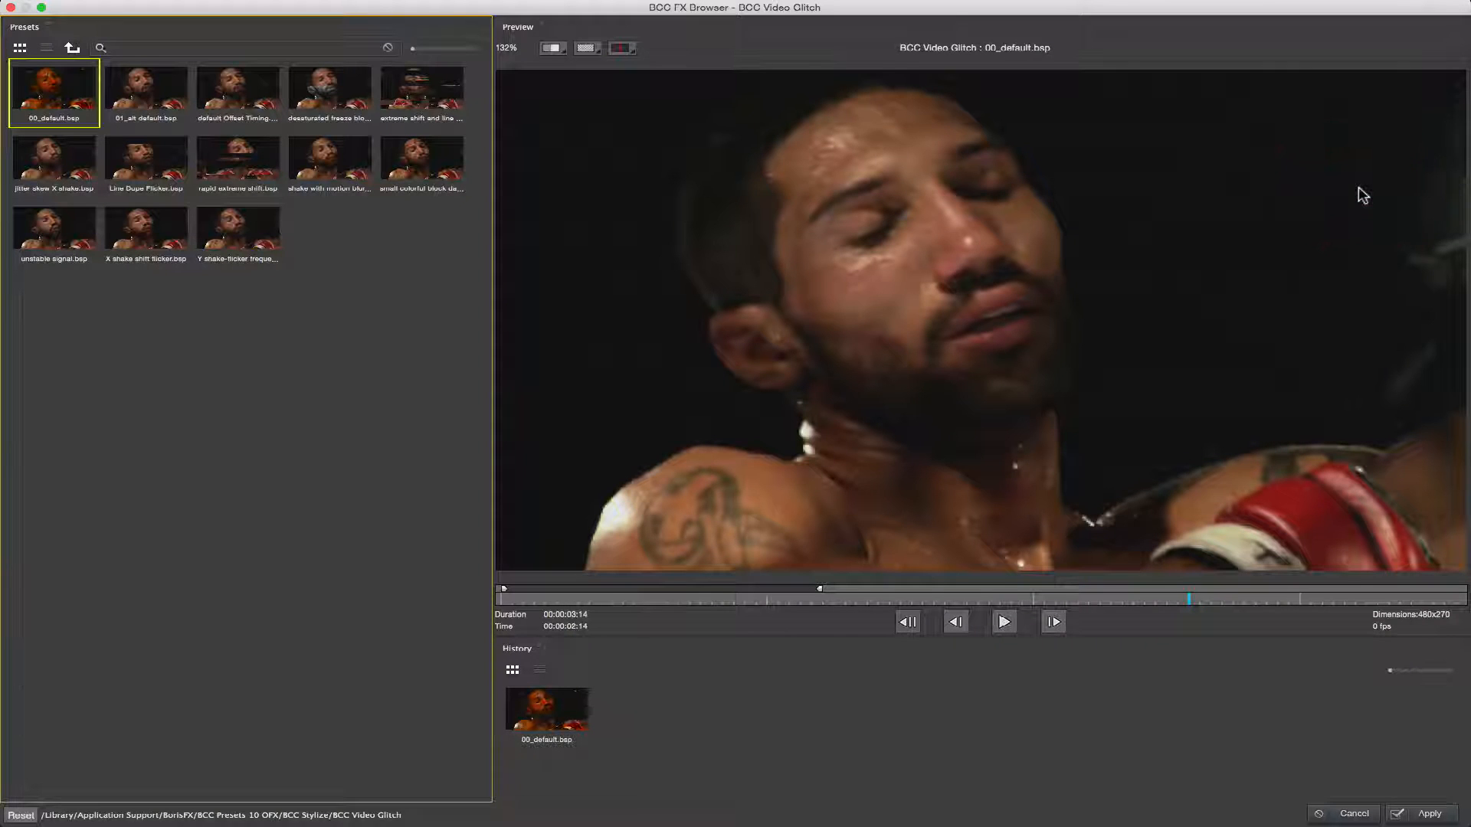
pyautogui.click(229, 174)
pyautogui.click(155, 167)
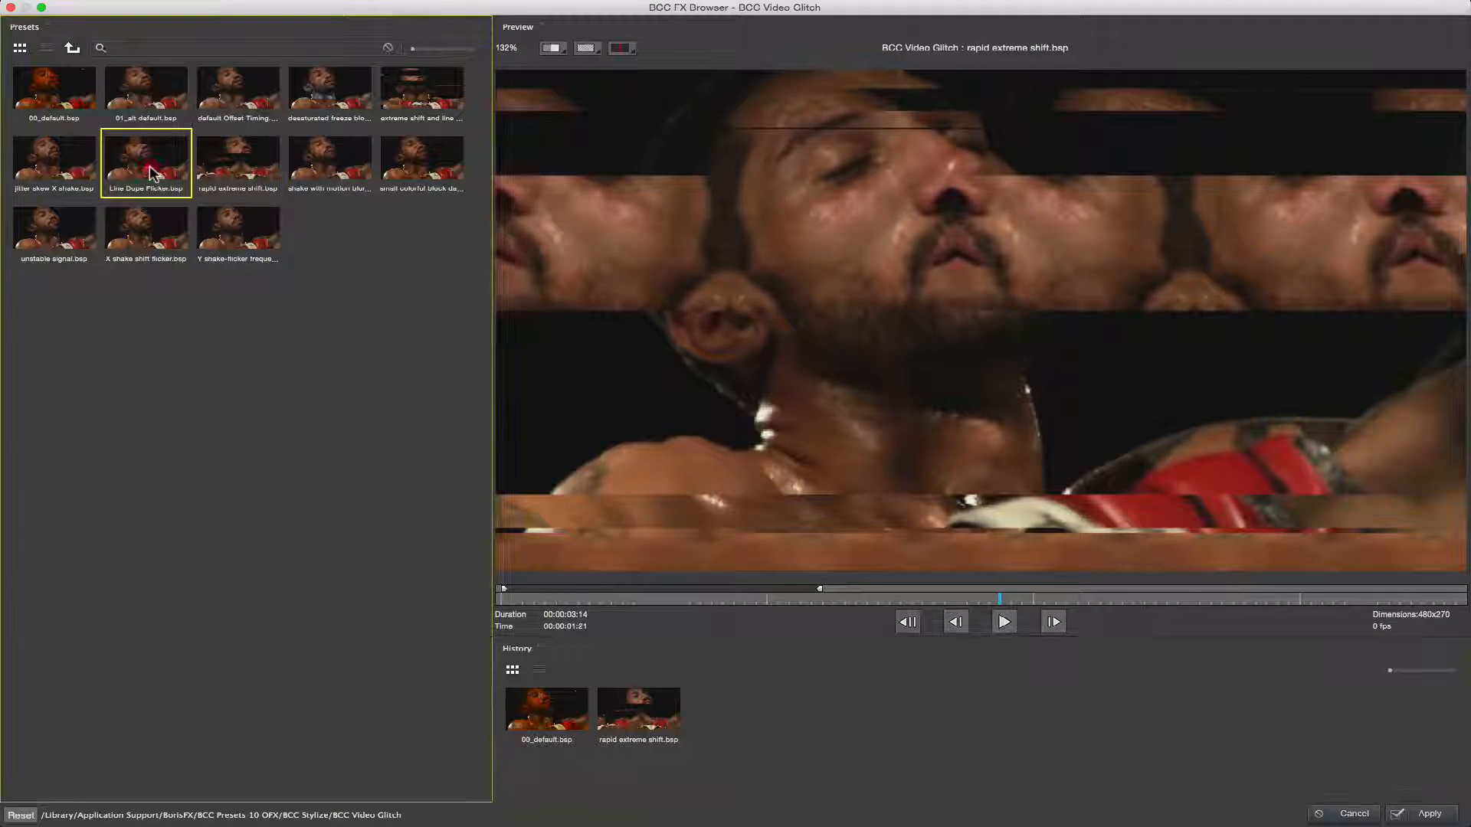
pyautogui.click(682, 601)
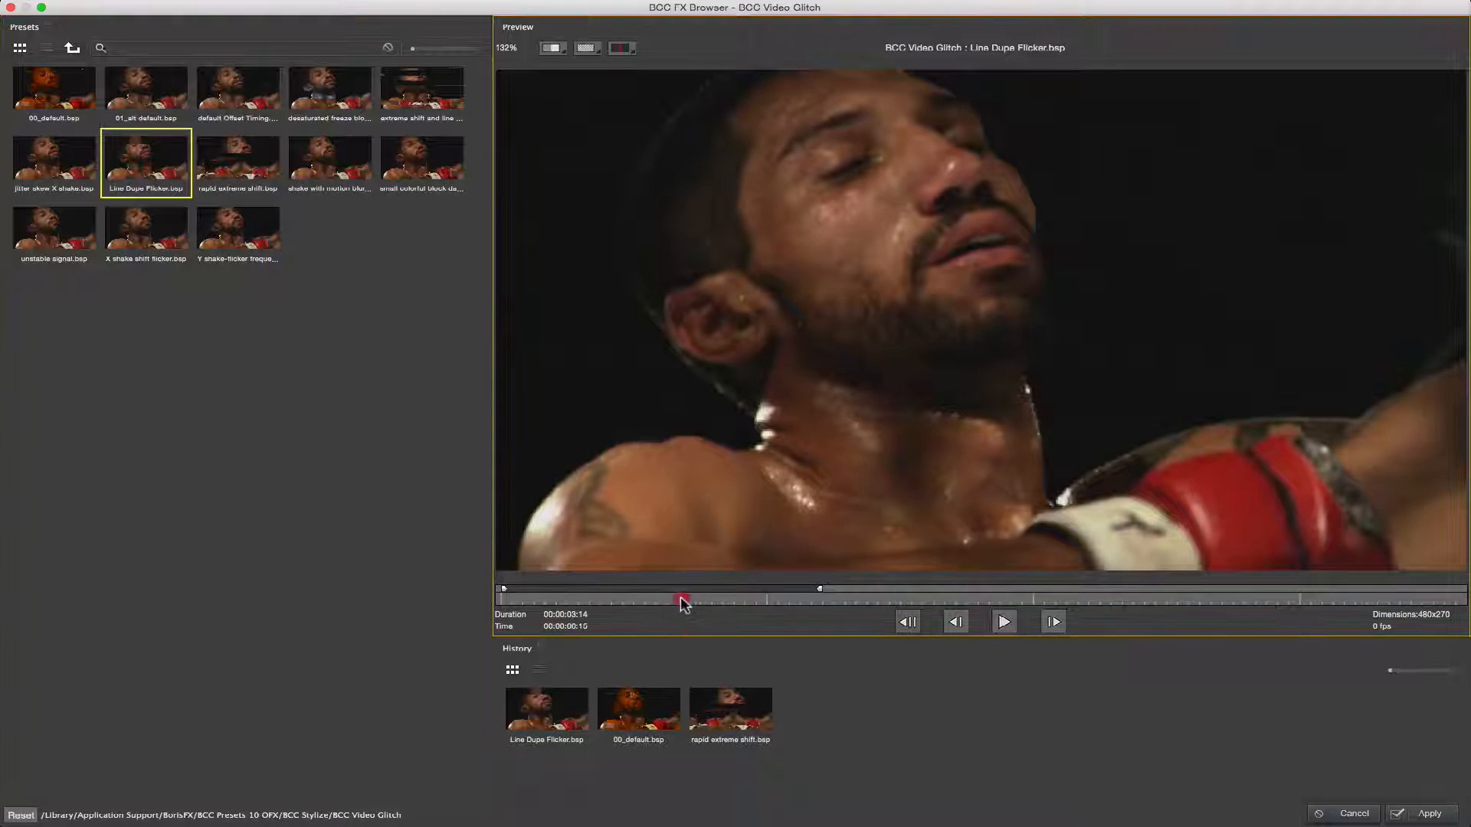
pyautogui.click(1004, 622)
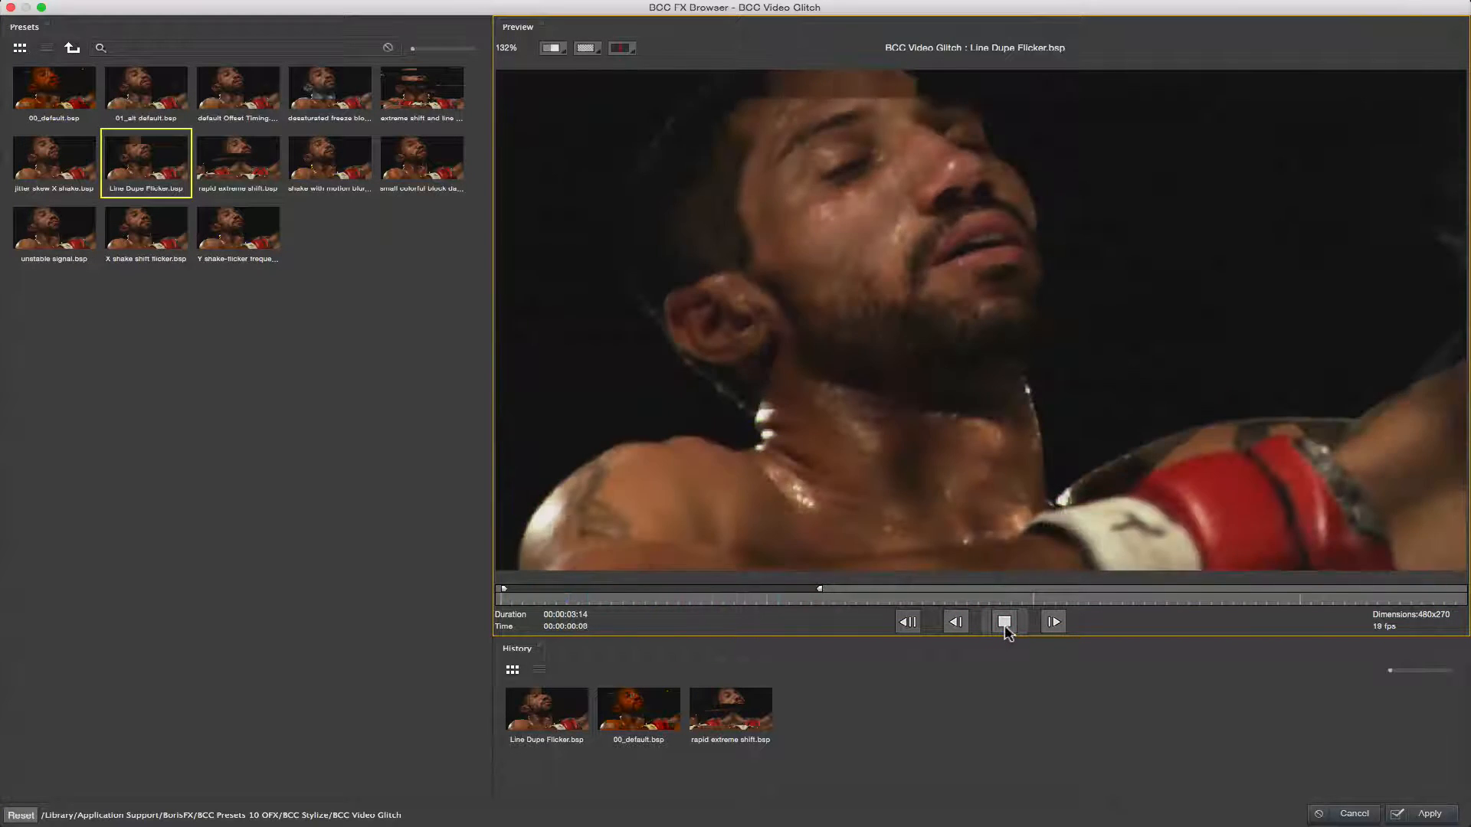
pyautogui.click(245, 168)
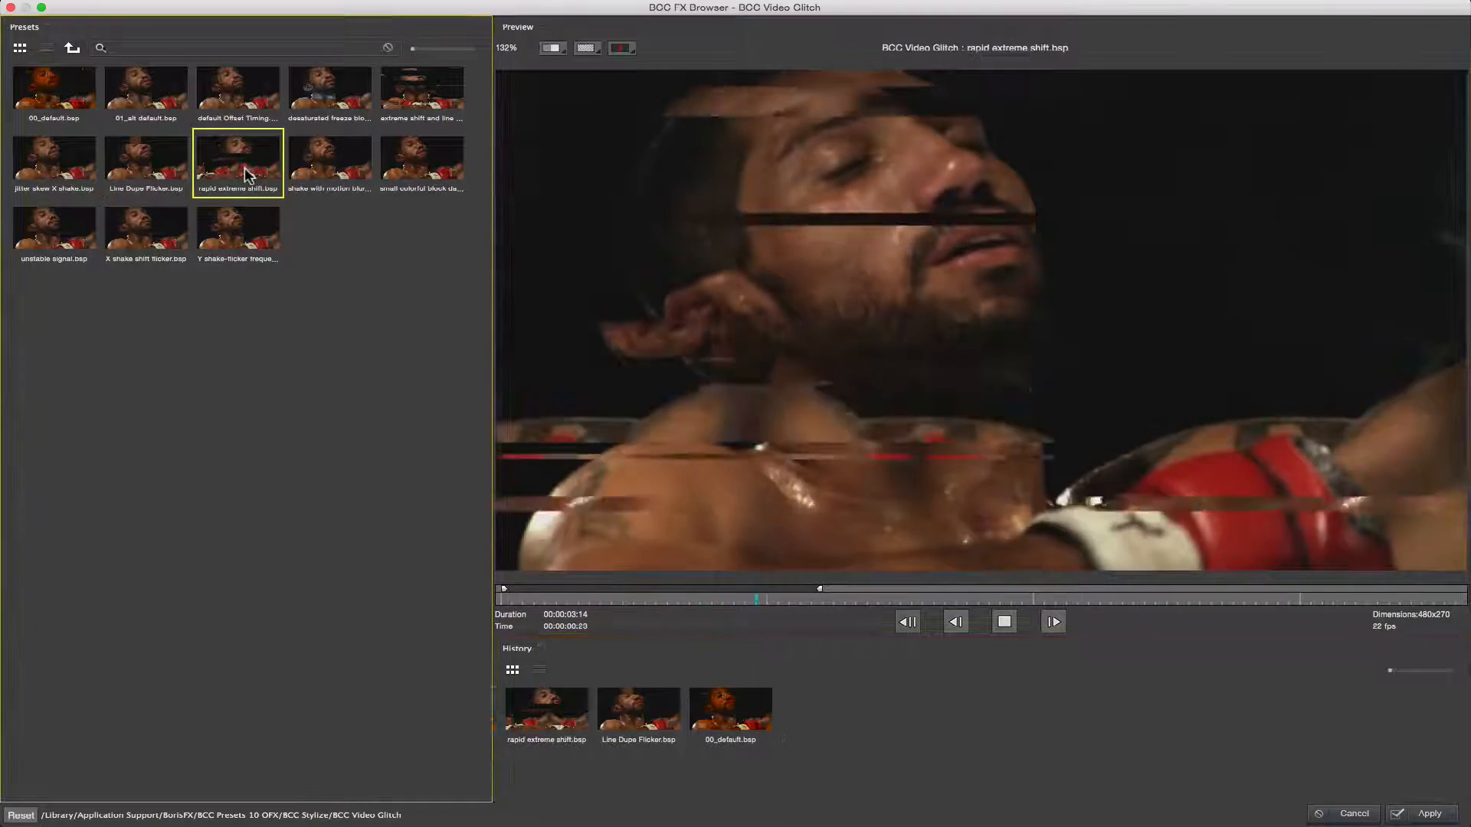
pyautogui.click(246, 244)
pyautogui.click(132, 234)
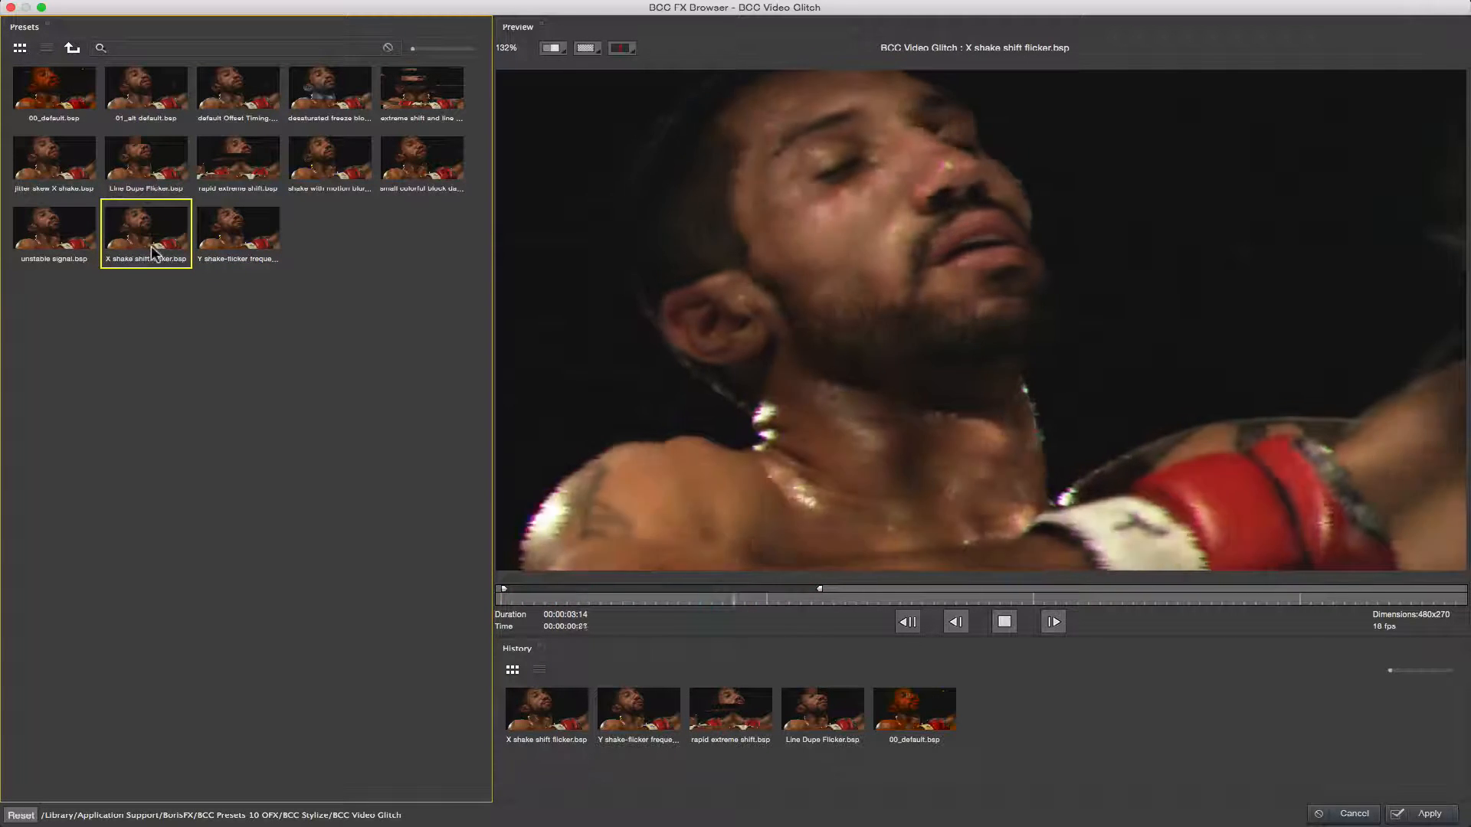
pyautogui.click(1003, 621)
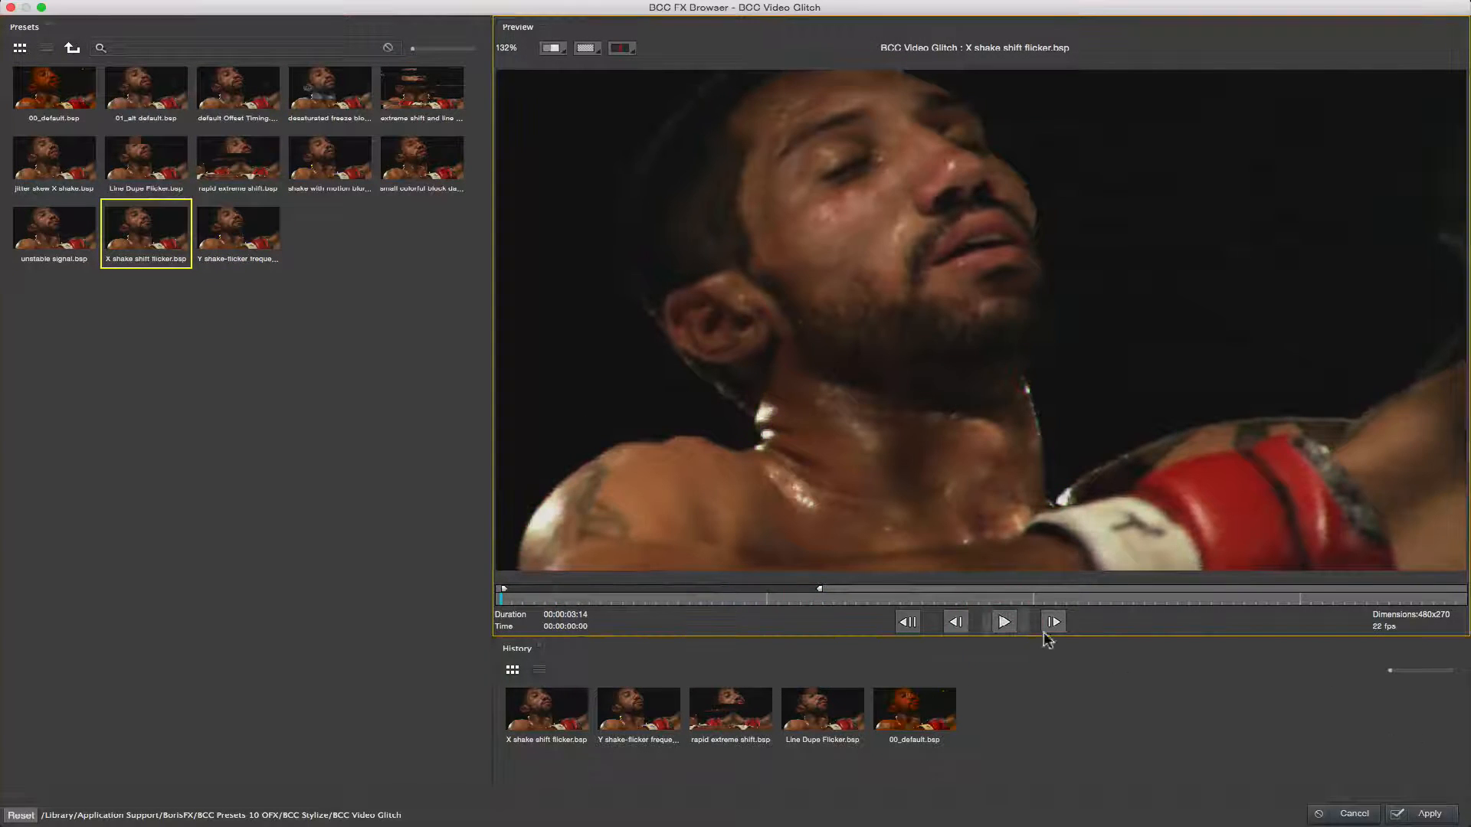
# Apply the preset and raise Glitch Intensity to about 79.6.
pyautogui.click(1430, 815)
pyautogui.click(1388, 217)
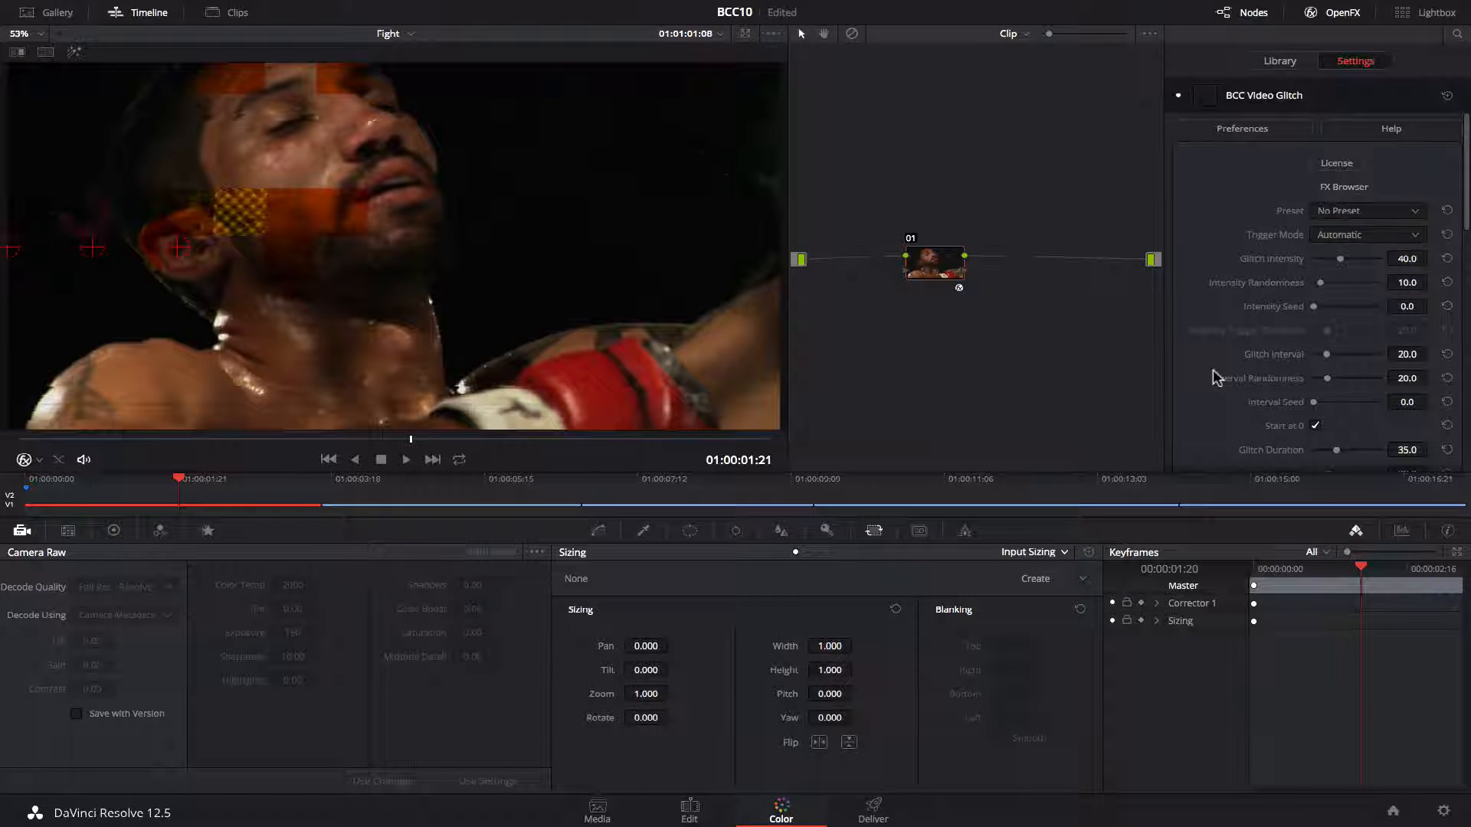
pyautogui.scroll(-3, 1466, 208)
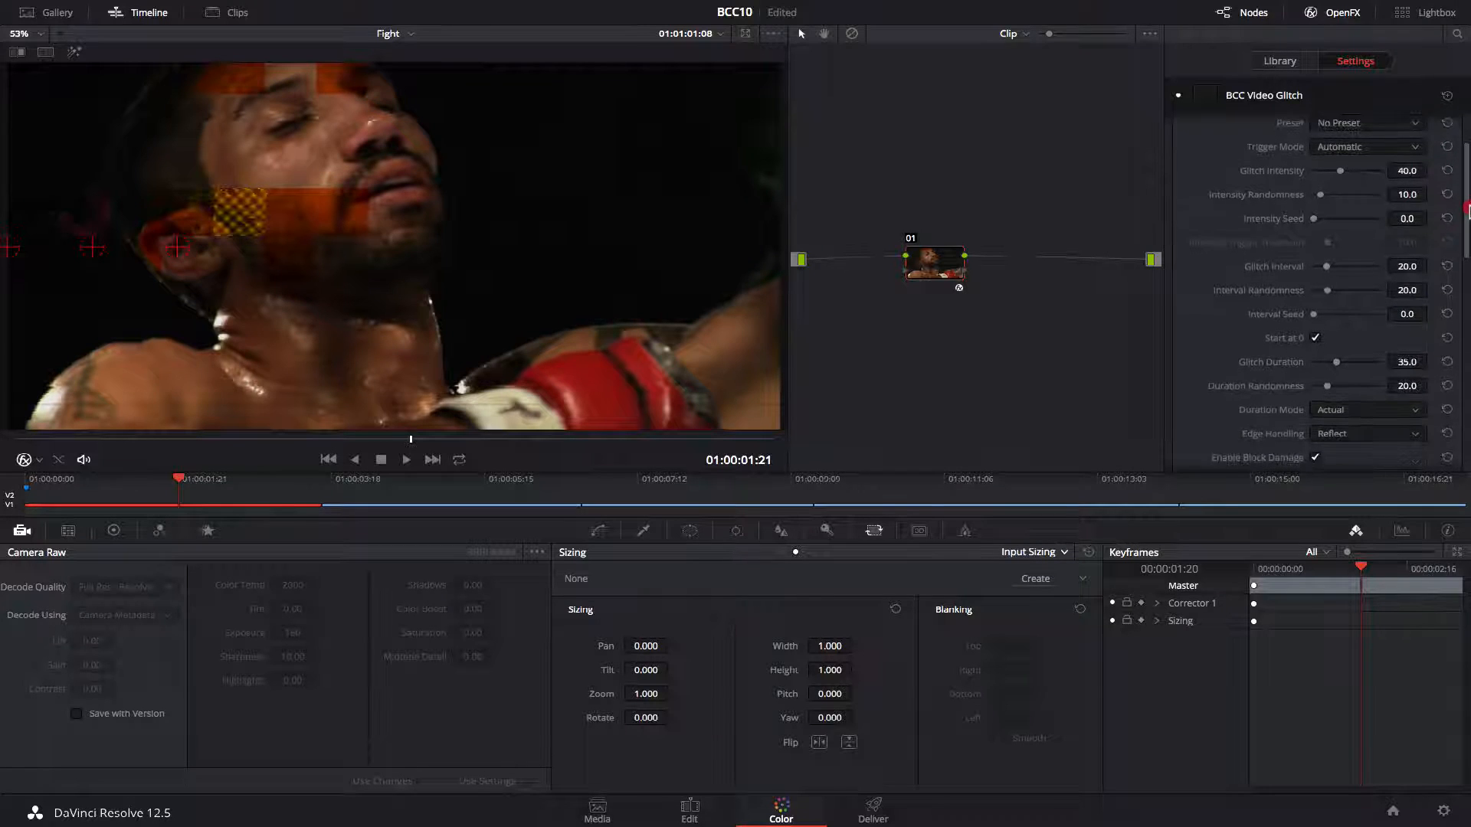
pyautogui.moveTo(1340, 159); pyautogui.dragTo(1368, 165)
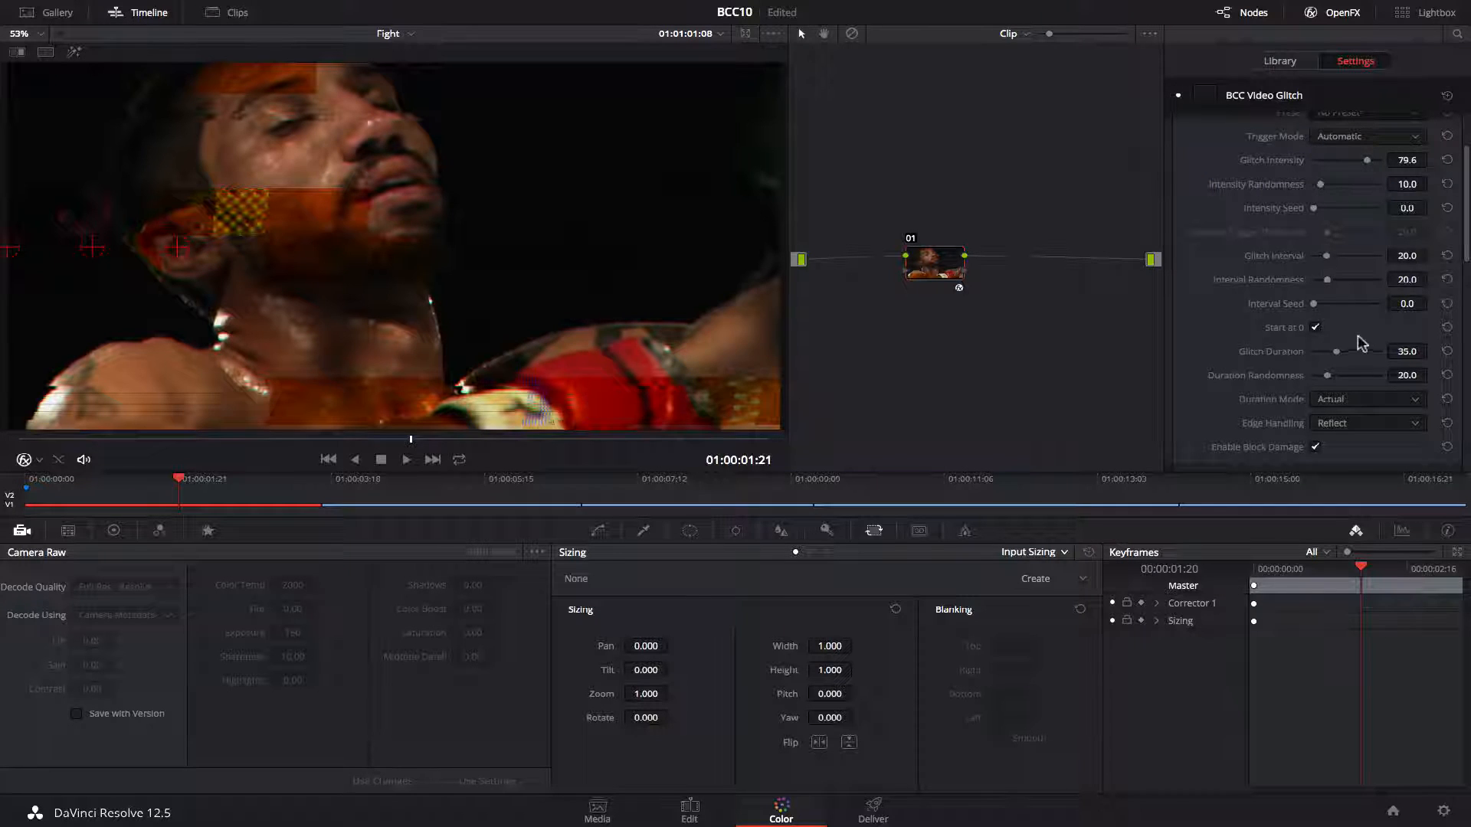
# Set the Curve View to Render Over Effect to display the glitch curves over the image.
pyautogui.moveTo(1468, 186); pyautogui.dragTo(1464, 332)
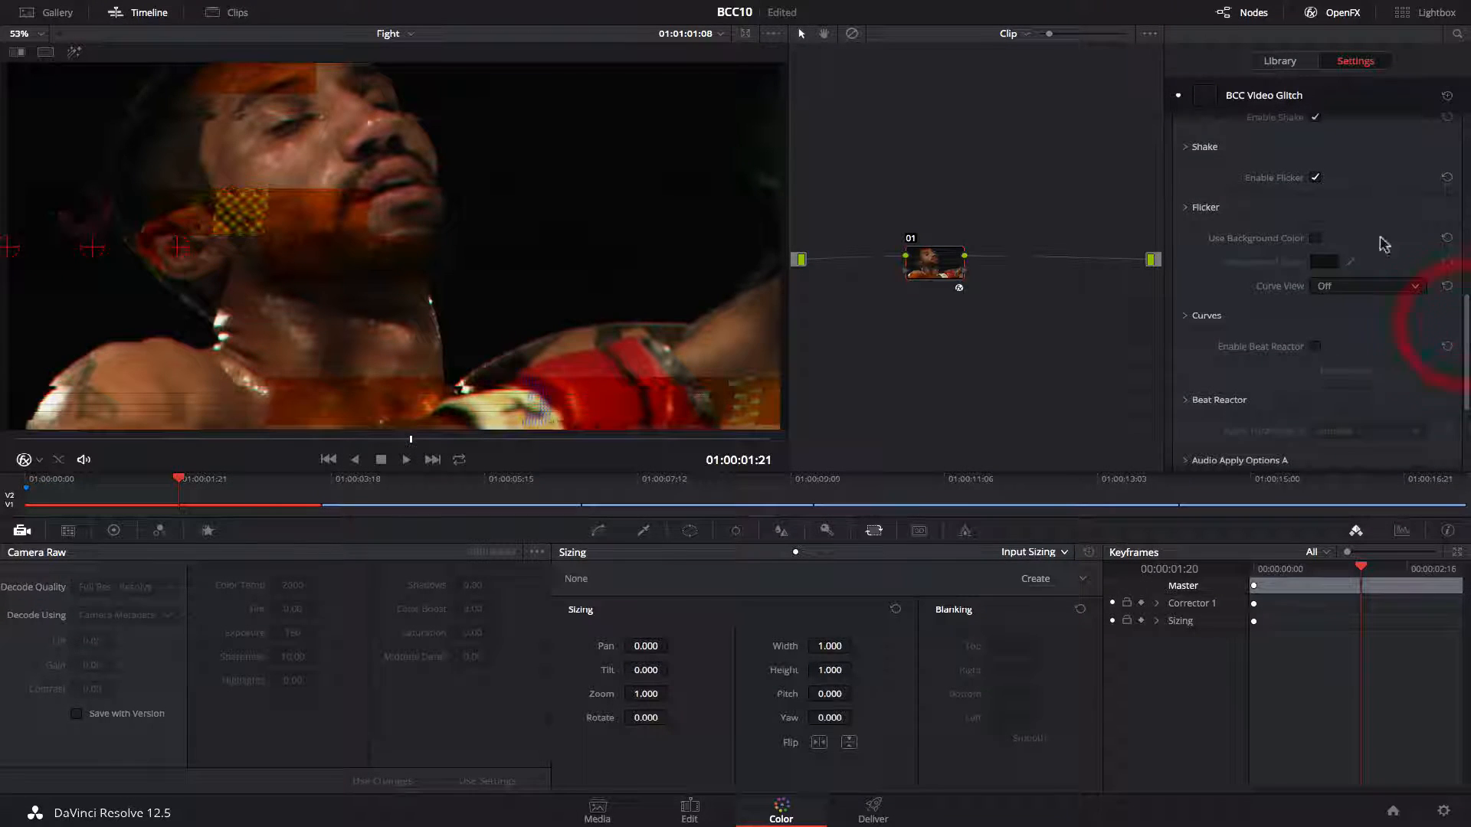
pyautogui.click(1392, 292)
pyautogui.click(1367, 362)
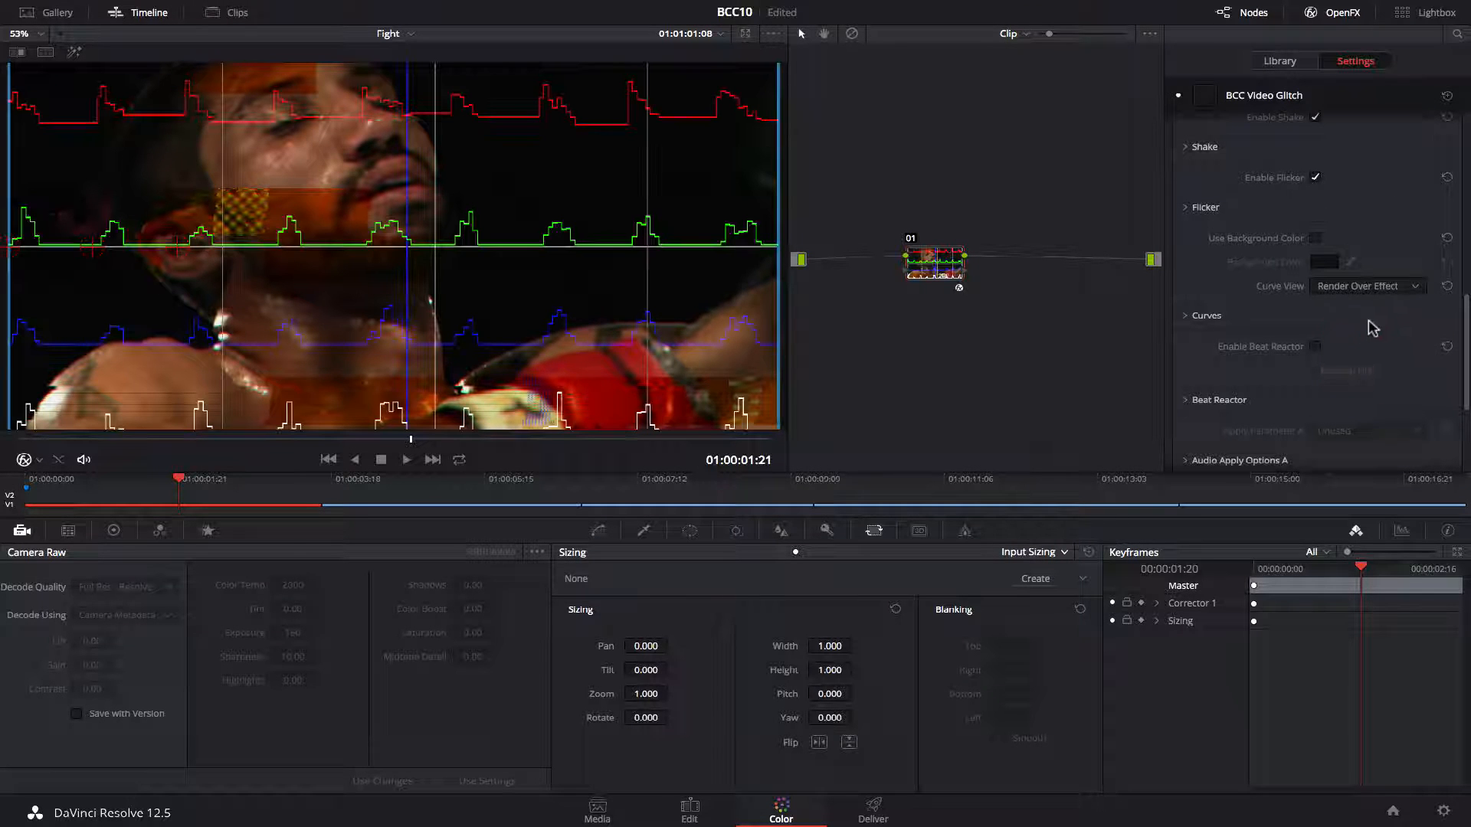
# Disable Shift, Shake and Flicker so only Block Damage remains enabled.
pyautogui.moveTo(1468, 301); pyautogui.dragTo(1464, 223)
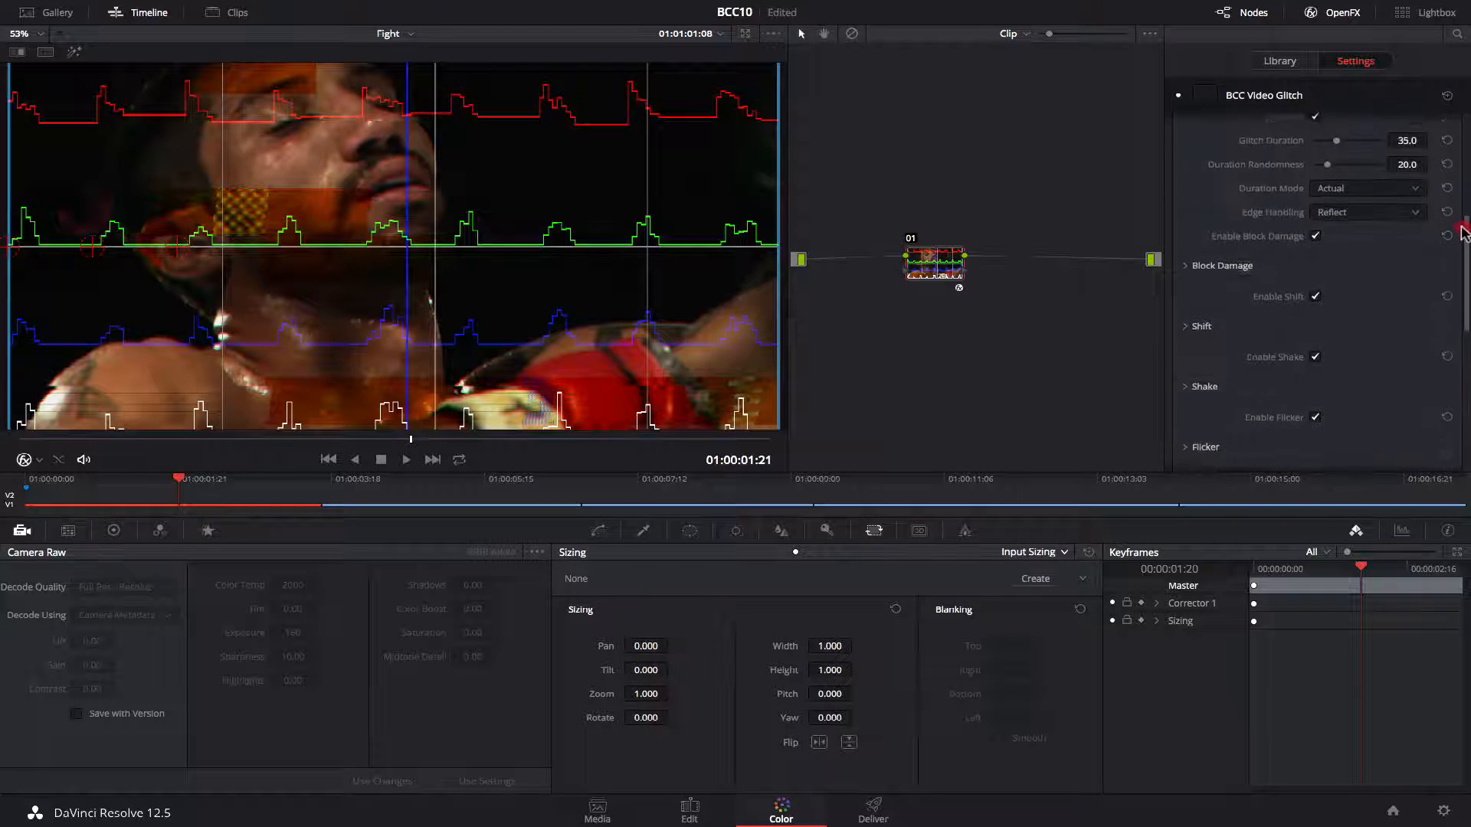
pyautogui.click(1316, 364)
pyautogui.click(1315, 424)
pyautogui.click(1316, 234)
# Expand the Block Damage section and set Block Minimum Intensity to 0.
pyautogui.moveTo(1464, 280); pyautogui.dragTo(1464, 248)
pyautogui.click(1204, 308)
pyautogui.click(1445, 278)
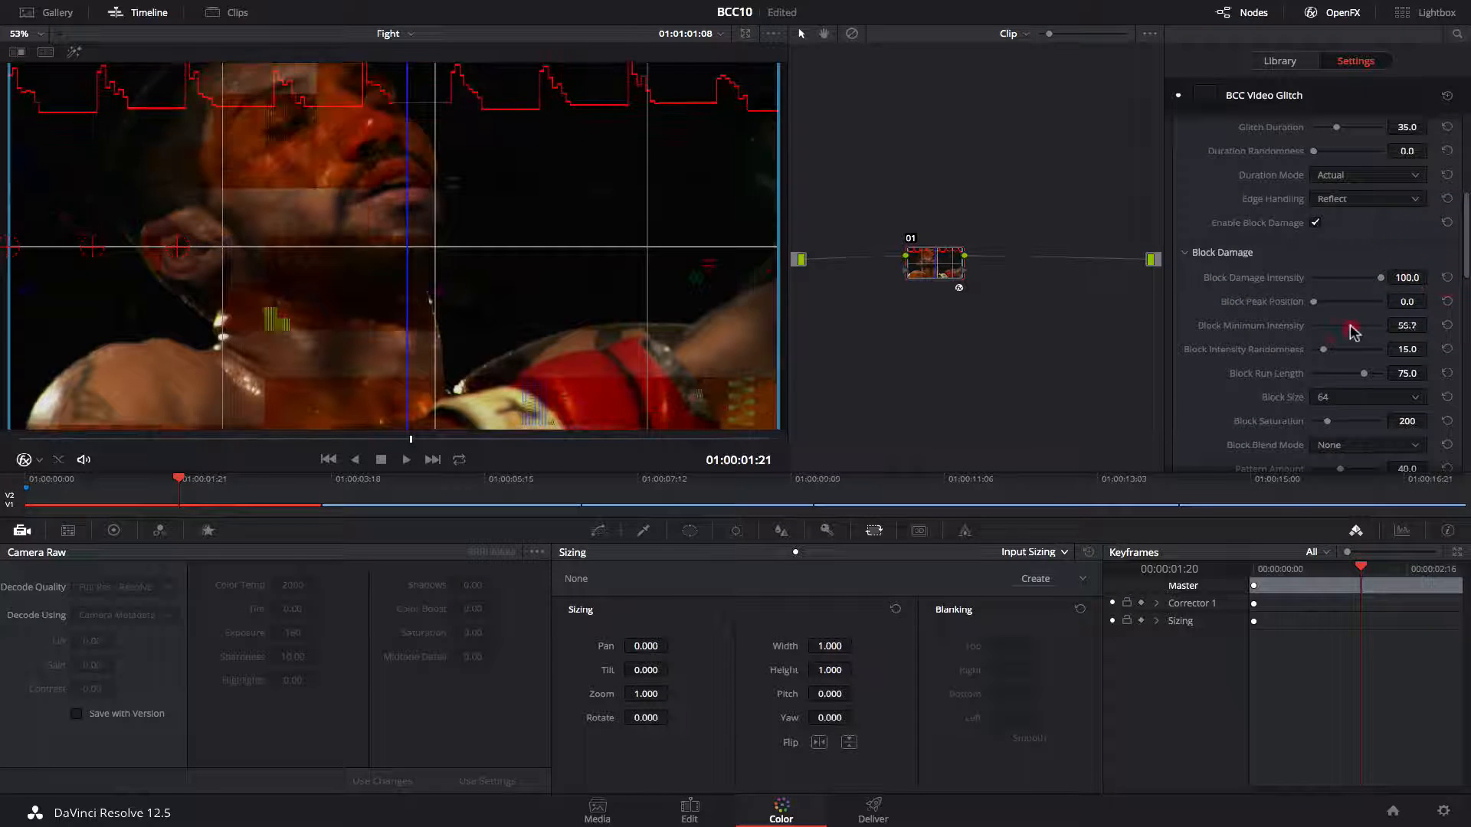
pyautogui.moveTo(1347, 326); pyautogui.dragTo(1277, 328)
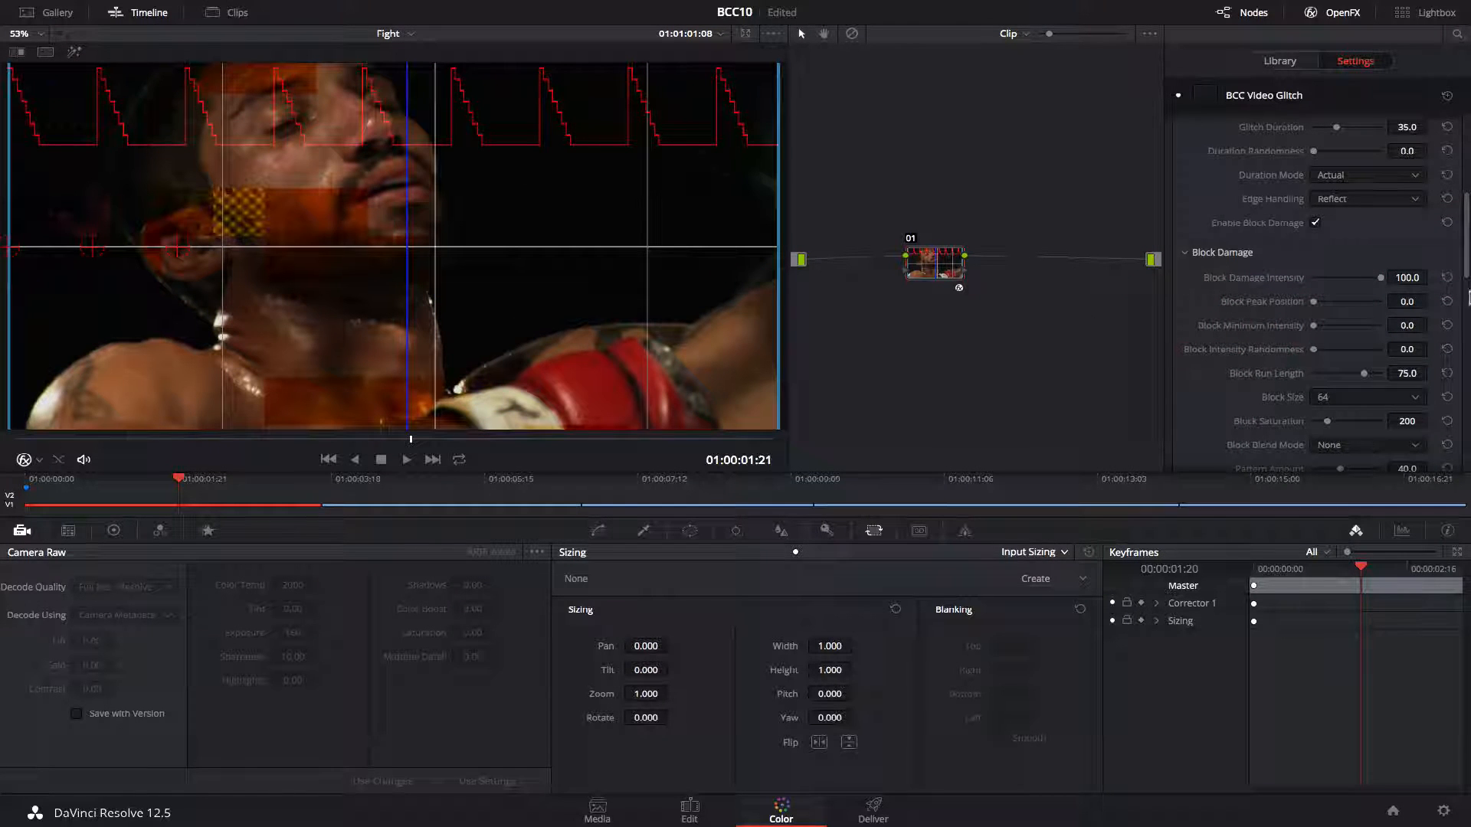
# Lower Glitch Intensity to about 67.1 while checking a later frame of the clip.
pyautogui.moveTo(1464, 272); pyautogui.dragTo(1462, 205)
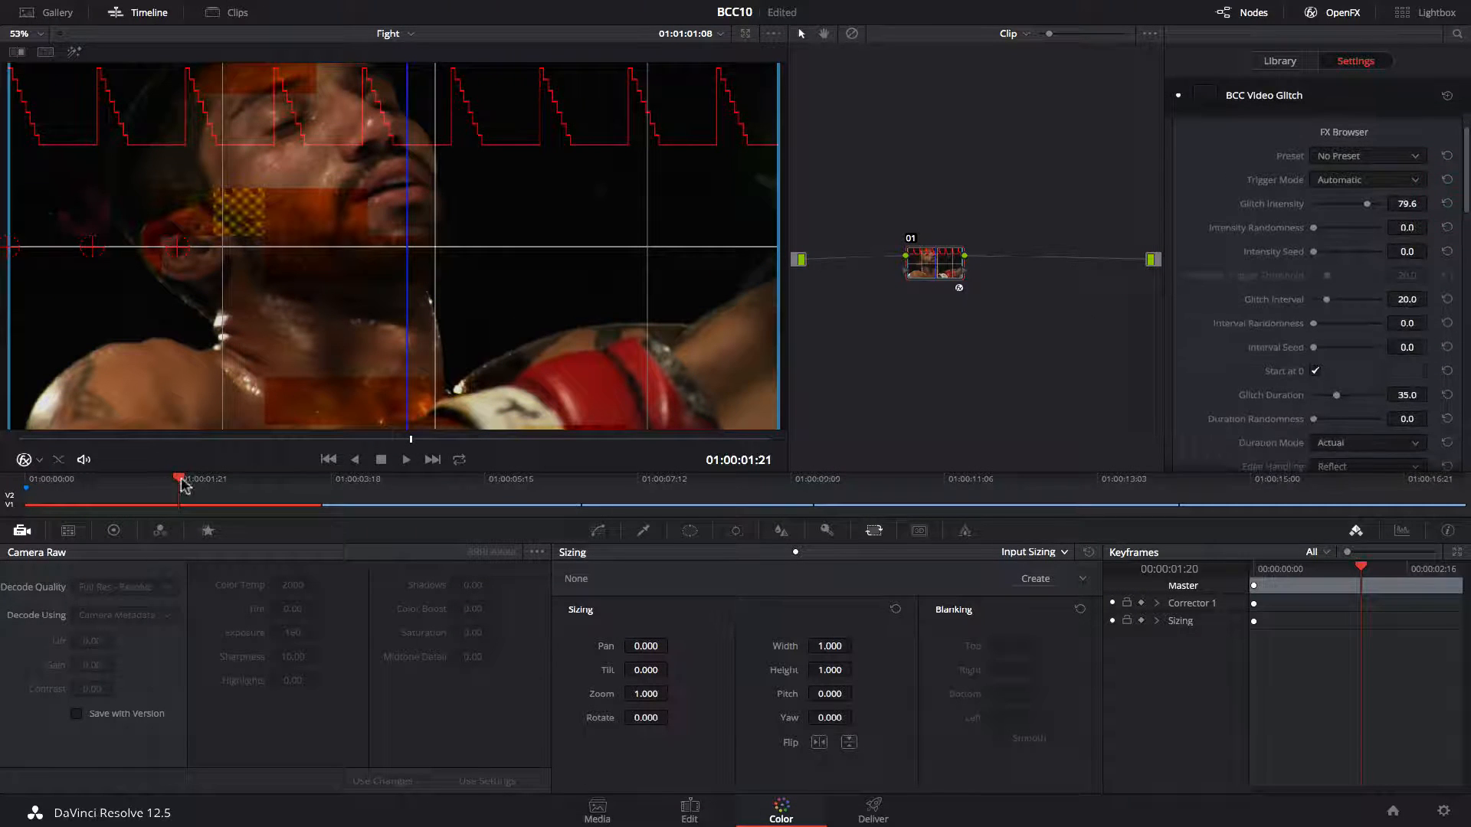
pyautogui.moveTo(181, 483); pyautogui.dragTo(255, 513)
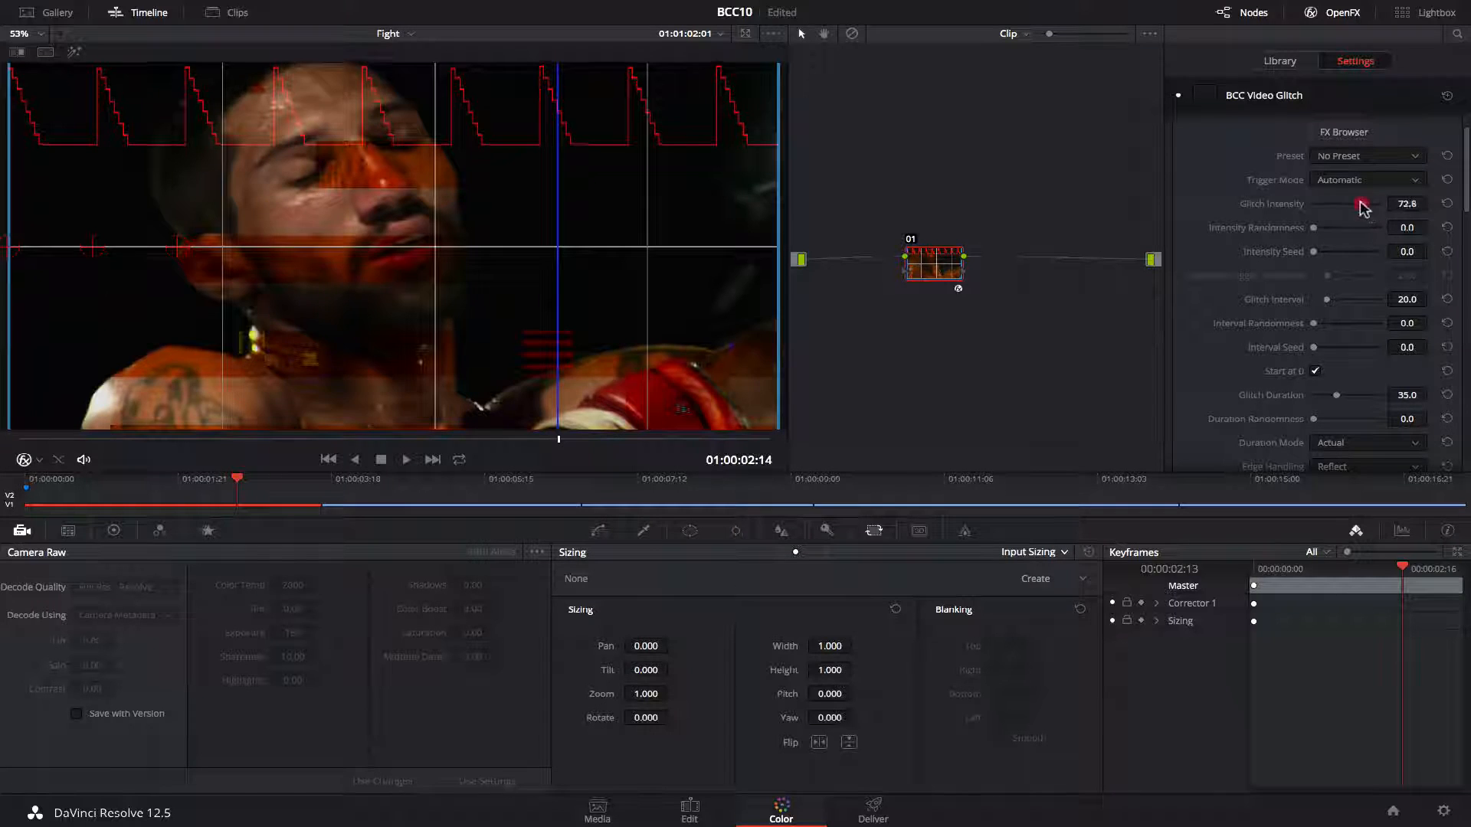
pyautogui.moveTo(1361, 204); pyautogui.dragTo(1359, 254)
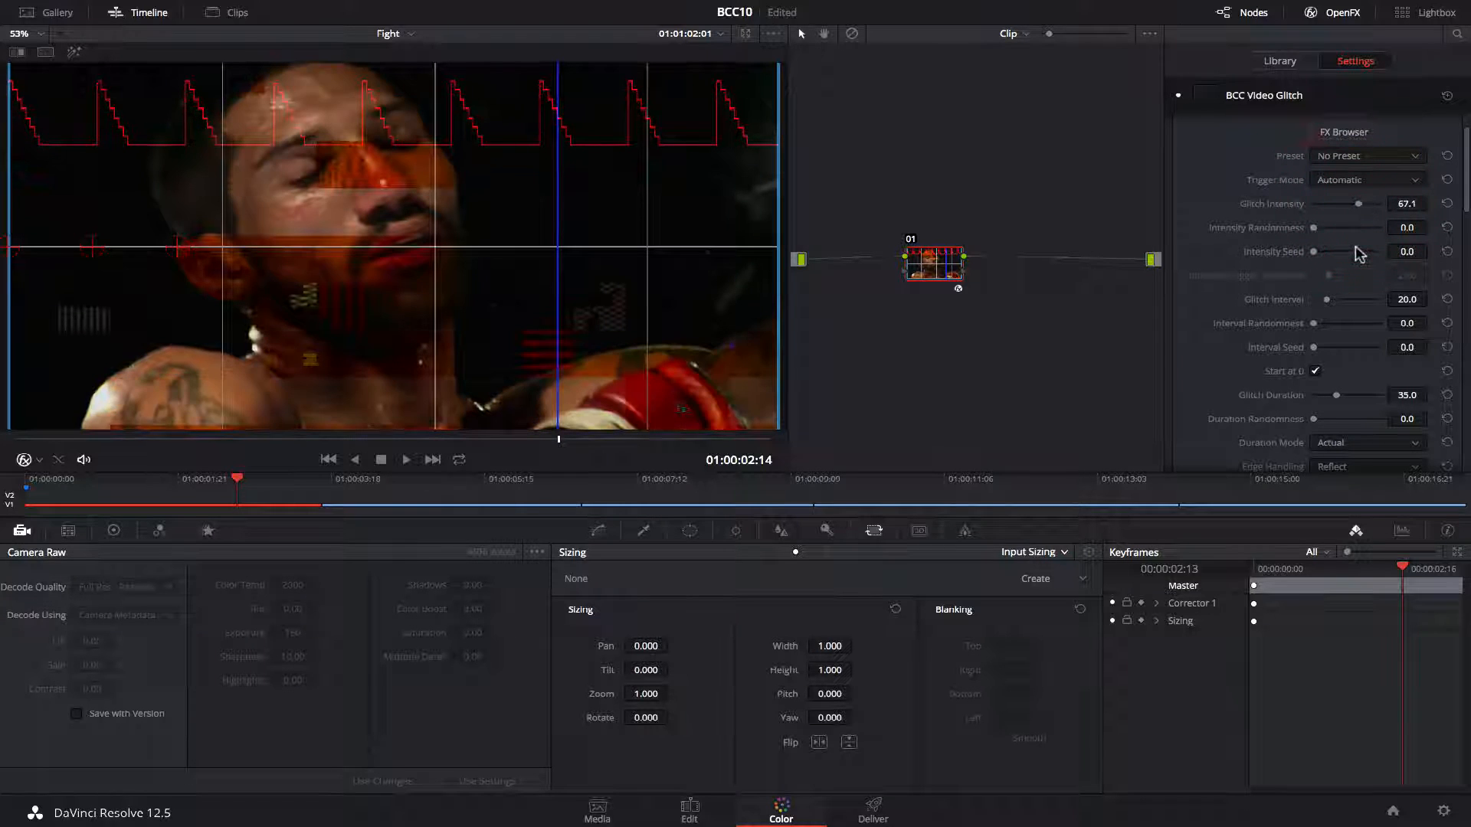
# Set Glitch Interval to about 46 and Glitch Duration to about 67.4.
pyautogui.moveTo(1328, 304); pyautogui.dragTo(1348, 305)
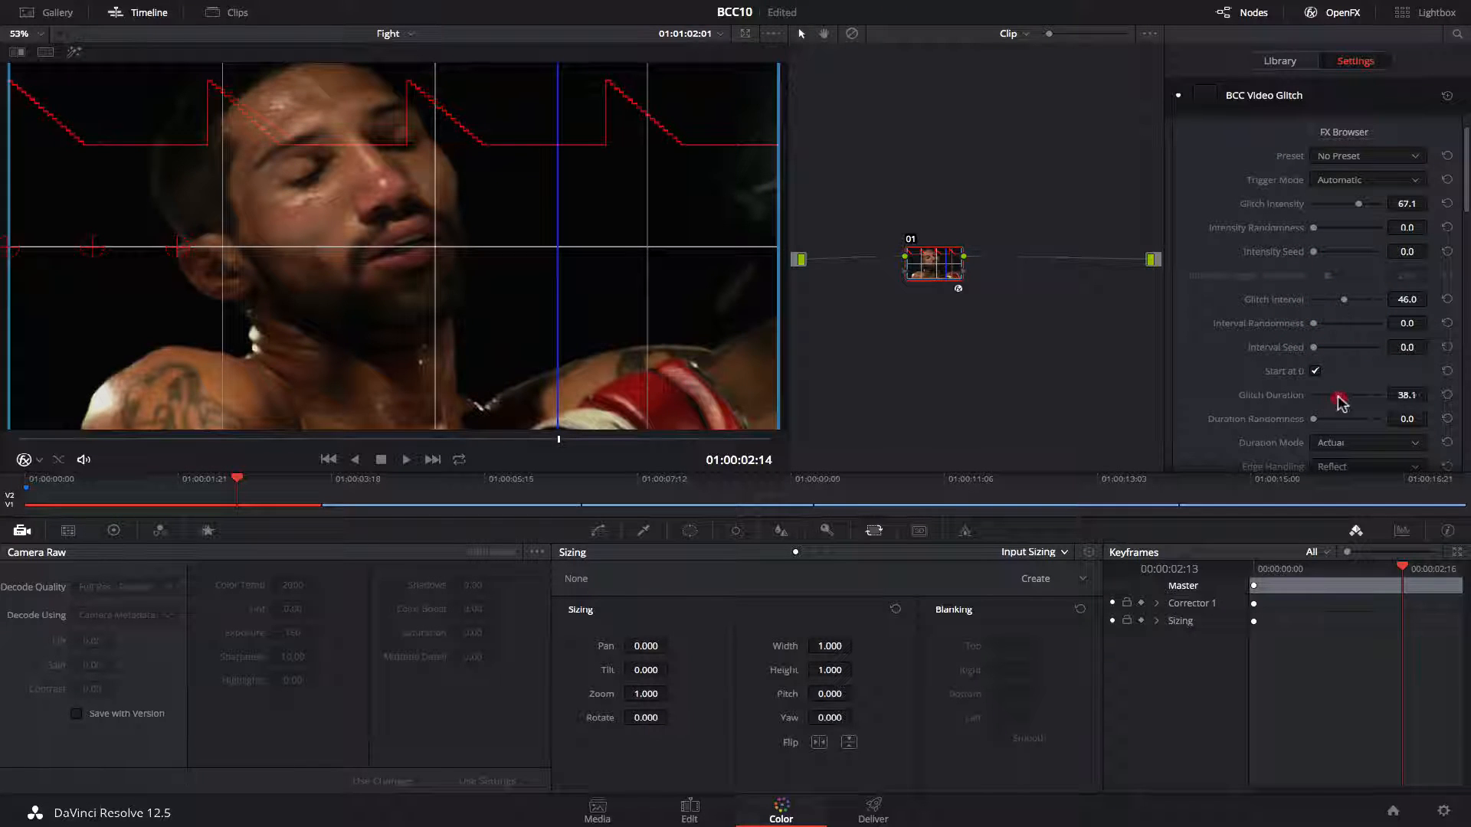
pyautogui.moveTo(1338, 395); pyautogui.dragTo(1358, 395)
pyautogui.moveTo(238, 485); pyautogui.dragTo(24, 484)
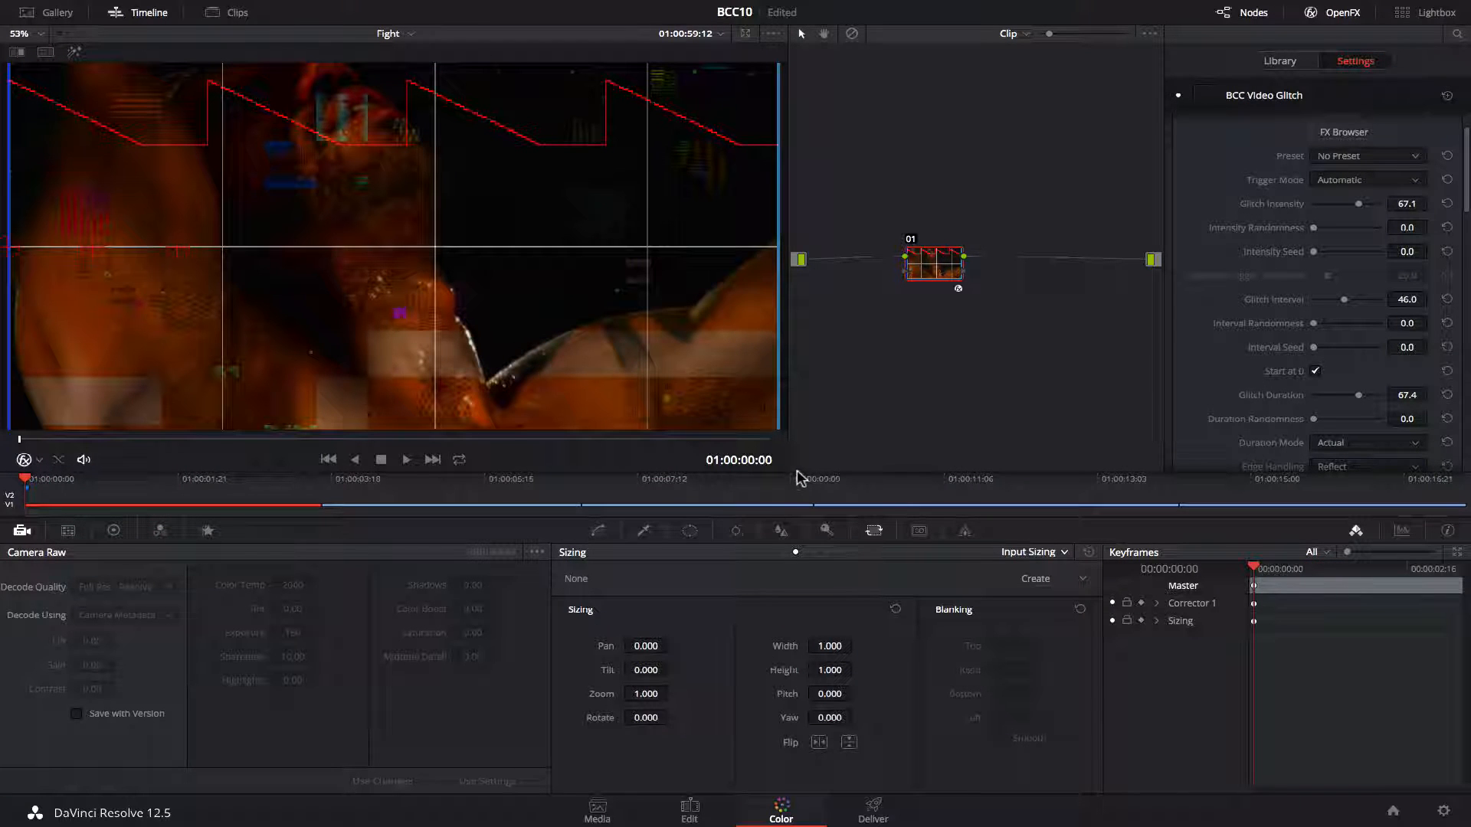
# Set Block Peak Position to about 52.2.
pyautogui.scroll(-5, 1316, 310)
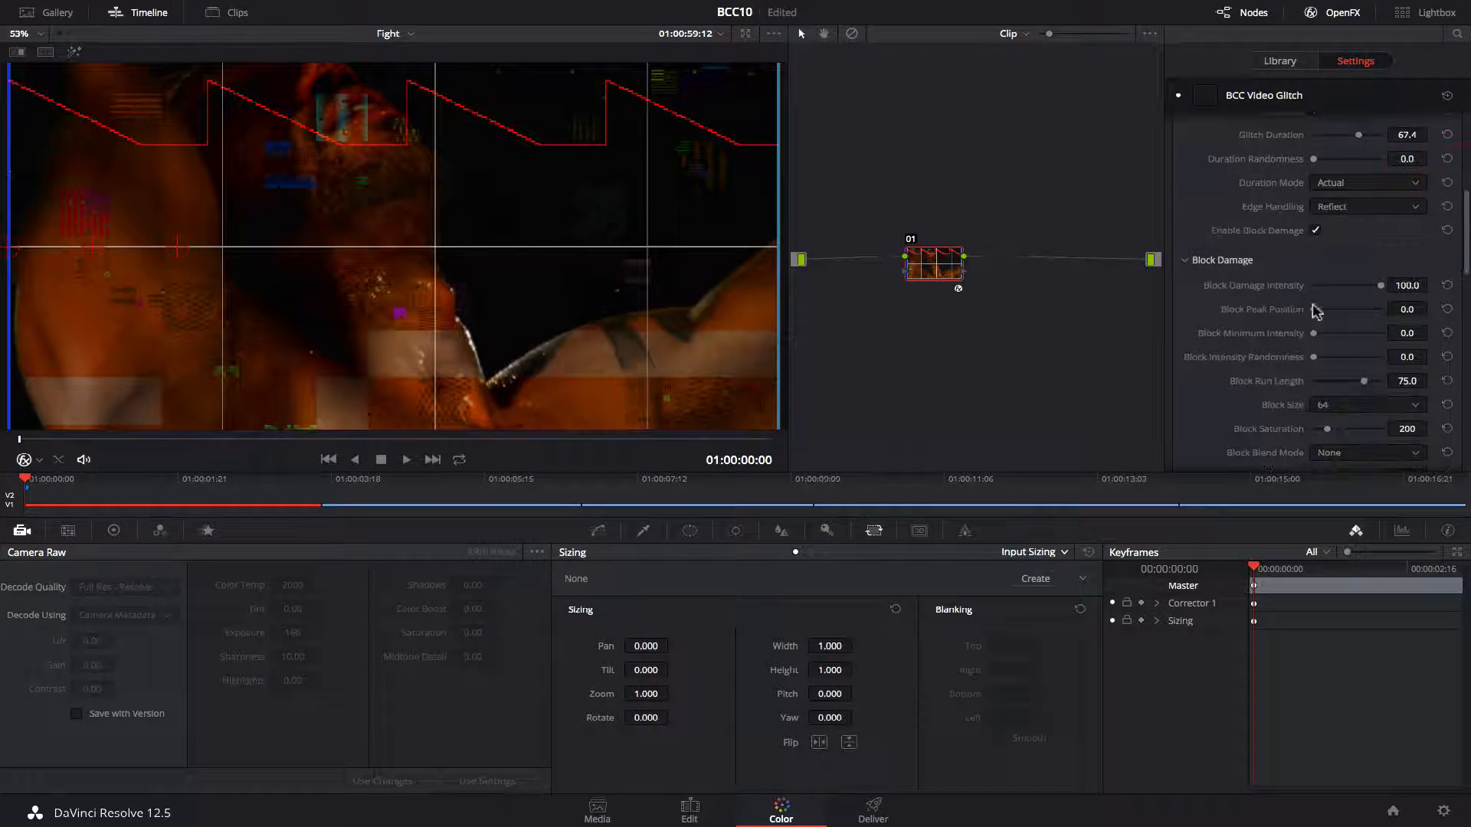
pyautogui.moveTo(1313, 309); pyautogui.dragTo(1386, 316)
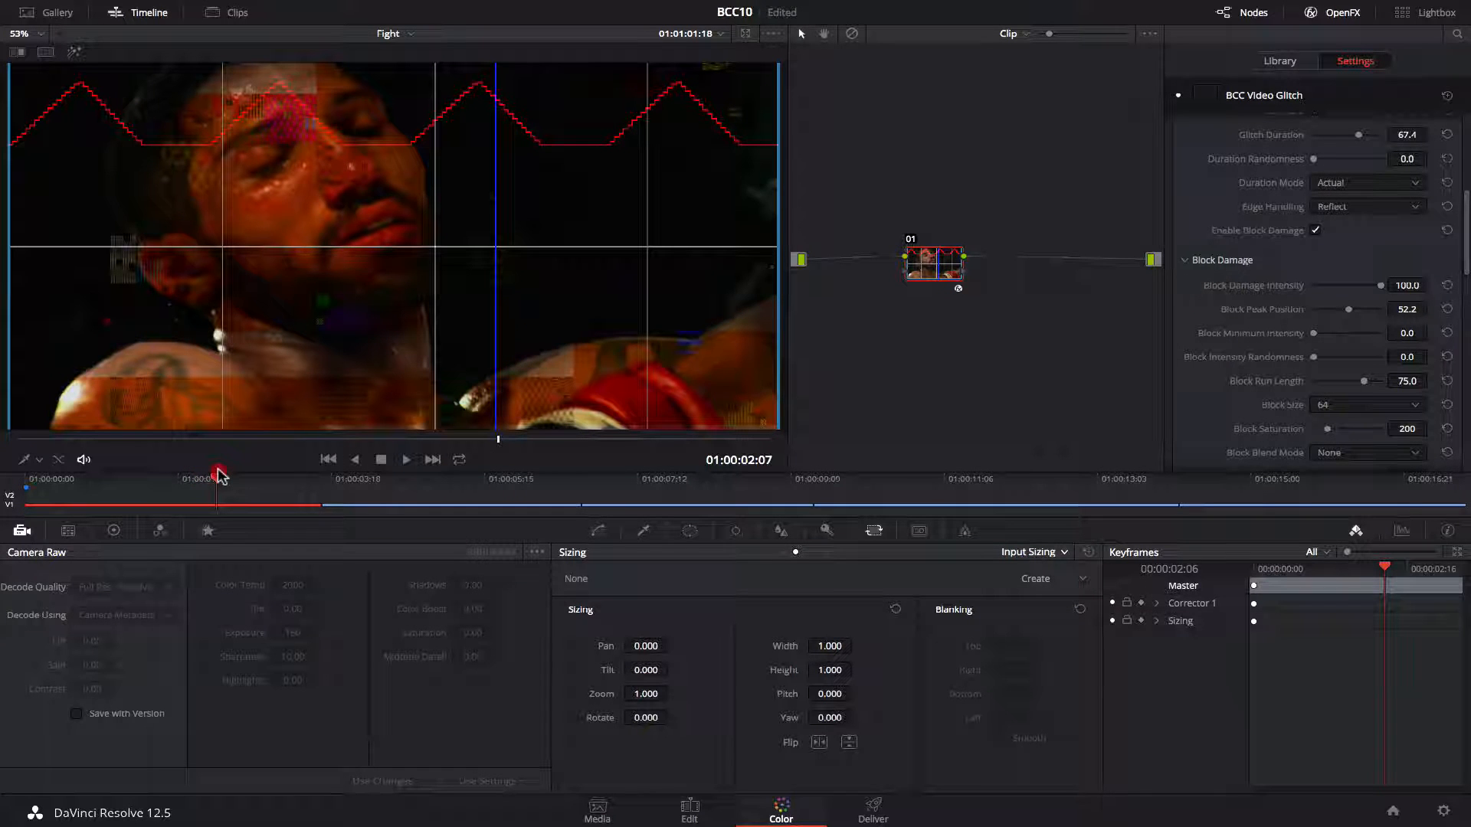
pyautogui.moveTo(218, 475); pyautogui.dragTo(25, 481)
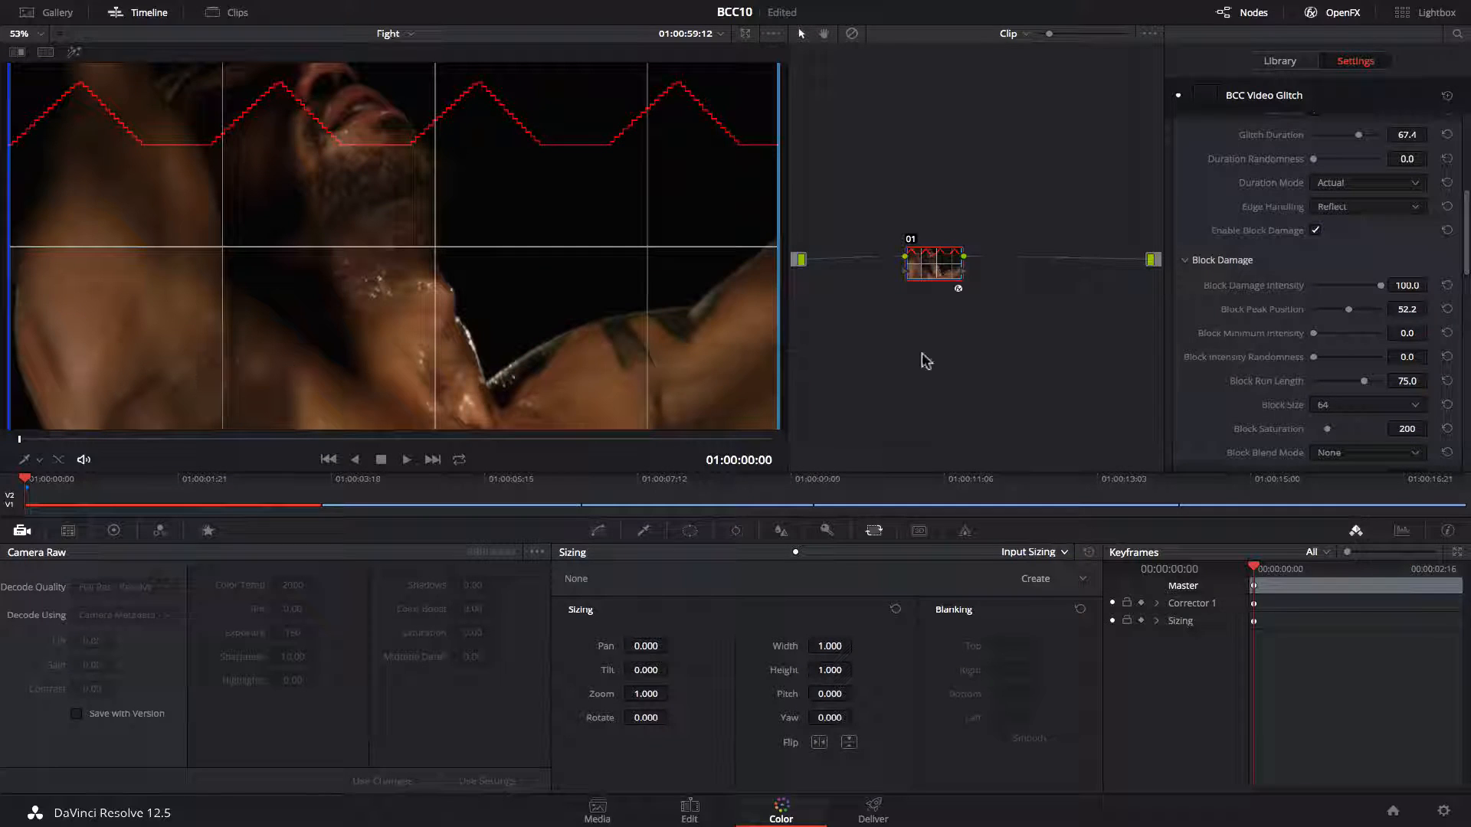
# Set Glitch Interval to about 48.3 and Duration Randomness to about 29.5.
pyautogui.moveTo(1316, 362)
pyautogui.mouseDown()
pyautogui.moveTo(1397, 363)
pyautogui.moveTo(1300, 359)
pyautogui.mouseUp()
pyautogui.moveTo(1465, 244); pyautogui.dragTo(1462, 205)
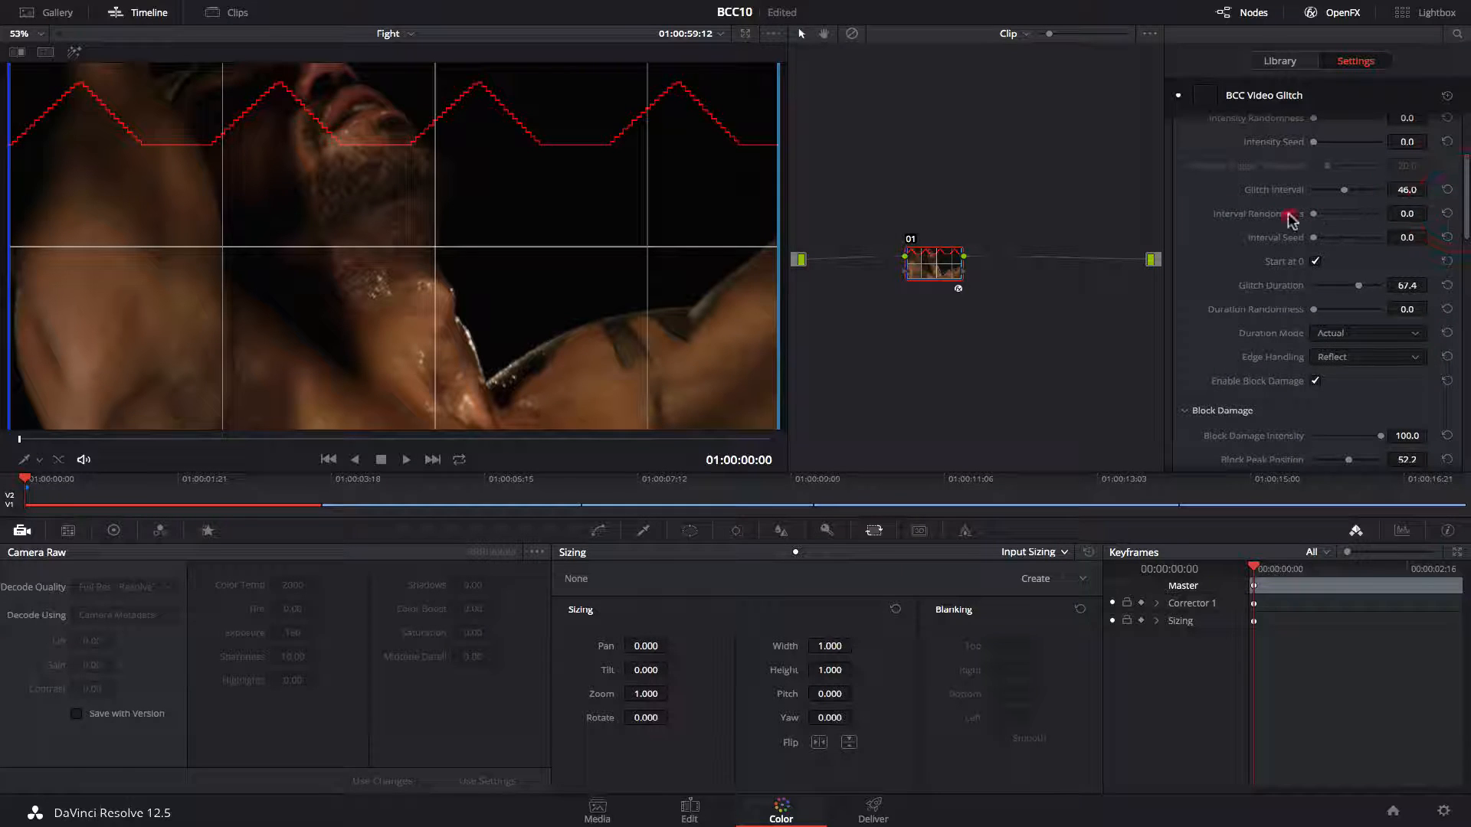
pyautogui.scroll(3, 1293, 219)
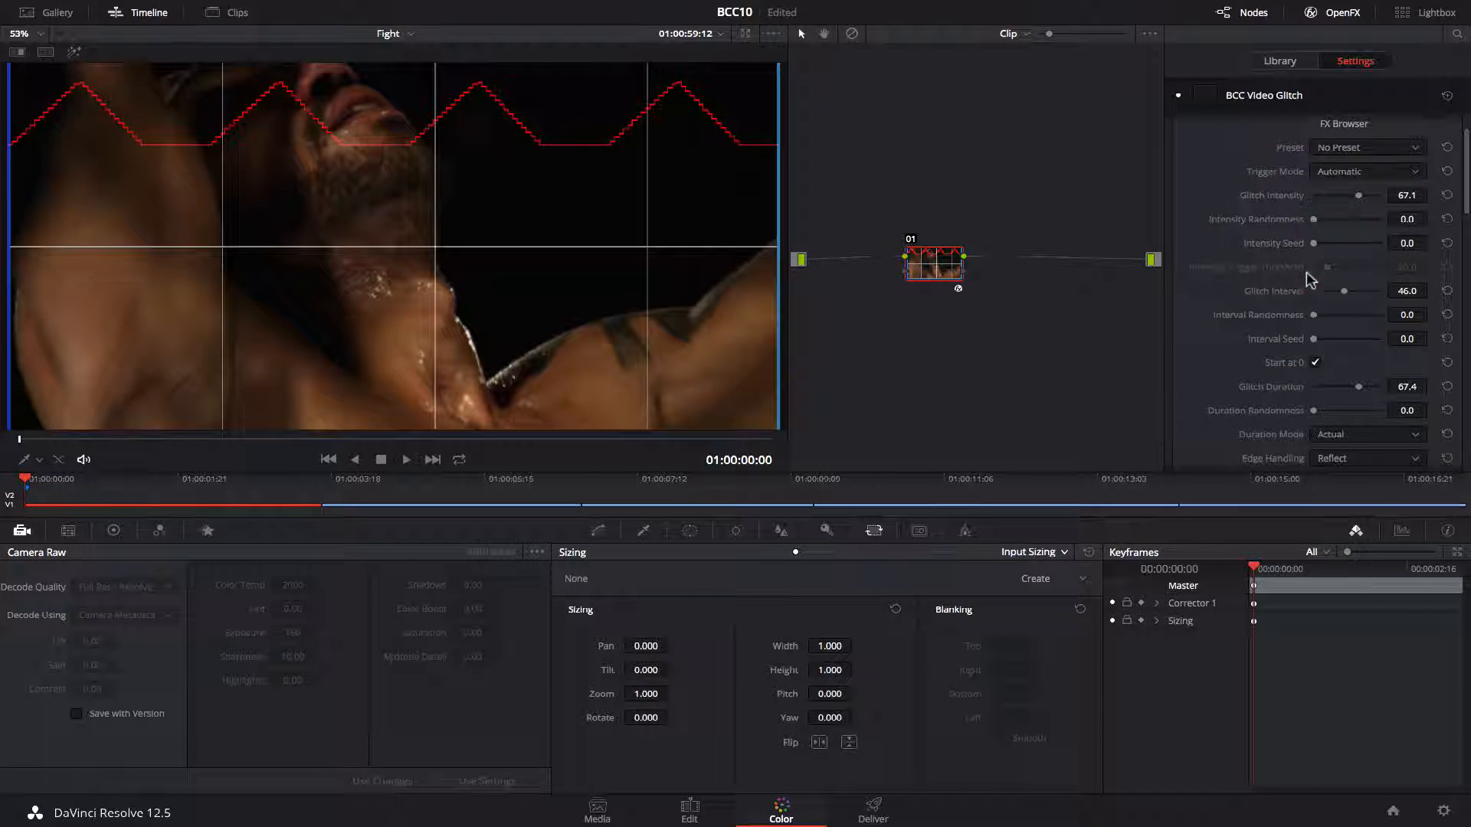
pyautogui.moveTo(1345, 295); pyautogui.dragTo(1286, 320)
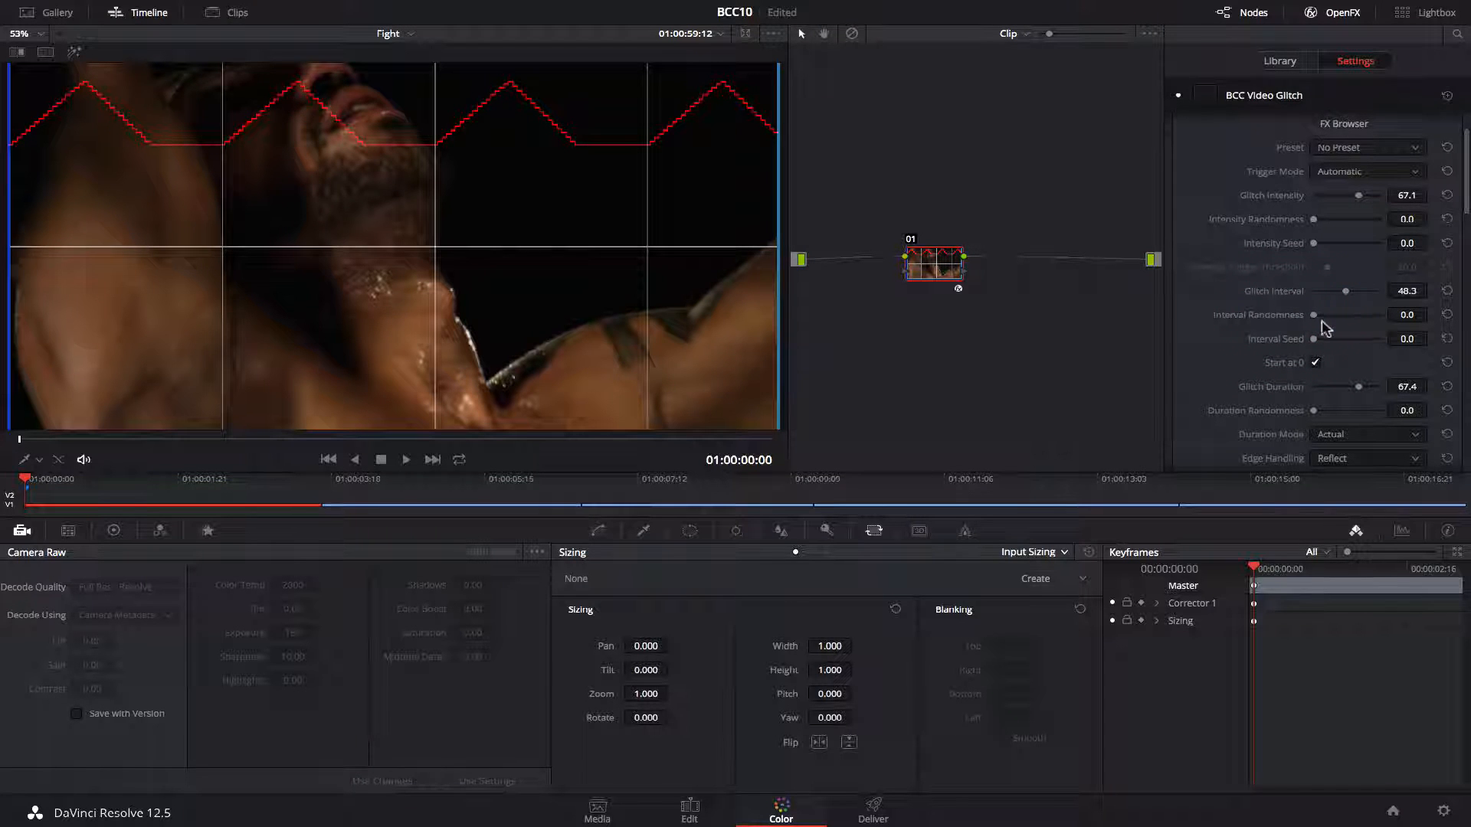
pyautogui.moveTo(1314, 407); pyautogui.dragTo(1328, 404)
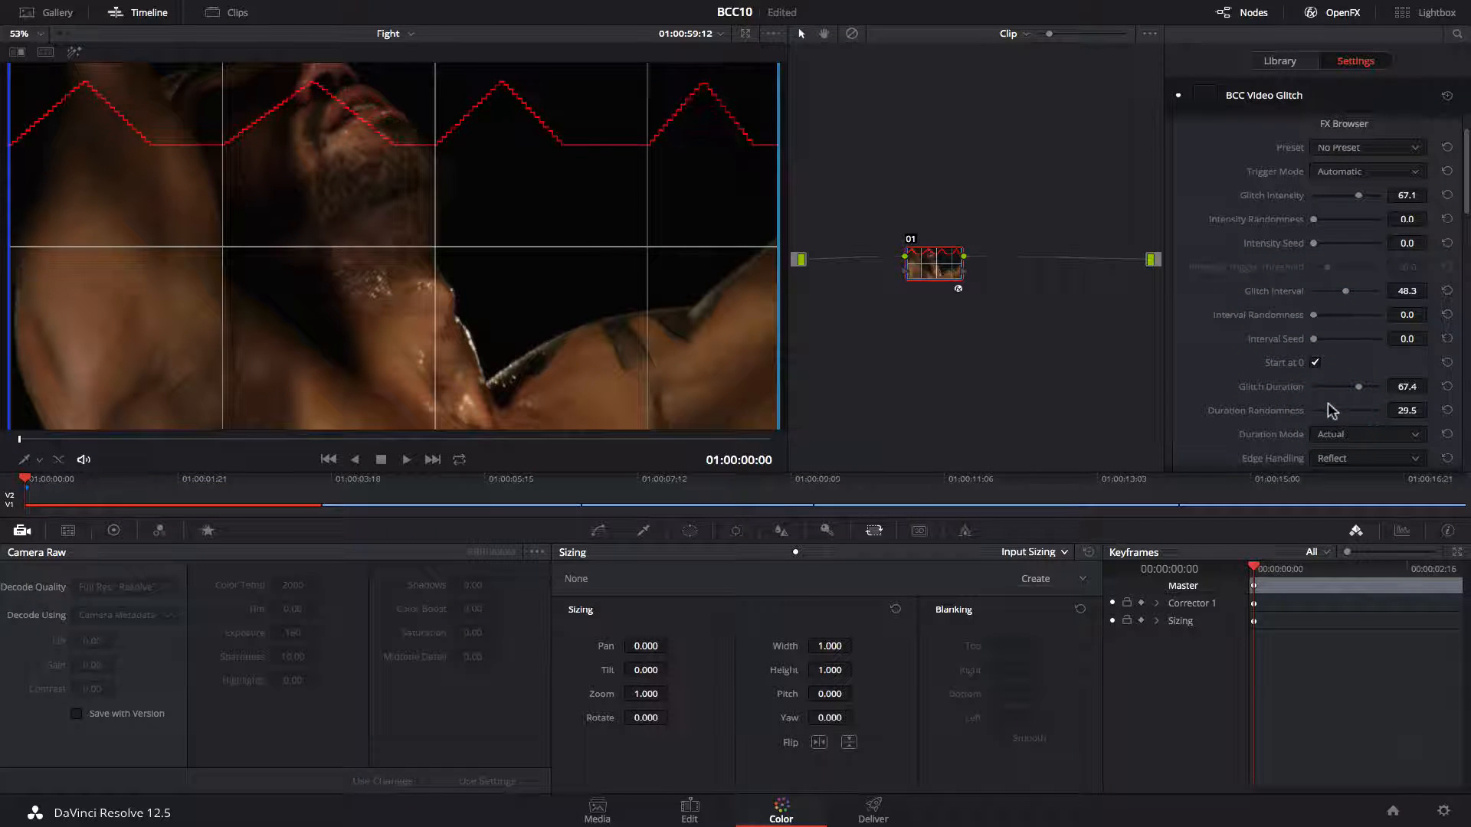
pyautogui.moveTo(26, 478); pyautogui.dragTo(69, 479)
# Enable Shift and expand the Shift section.
pyautogui.scroll(-10, 1302, 291)
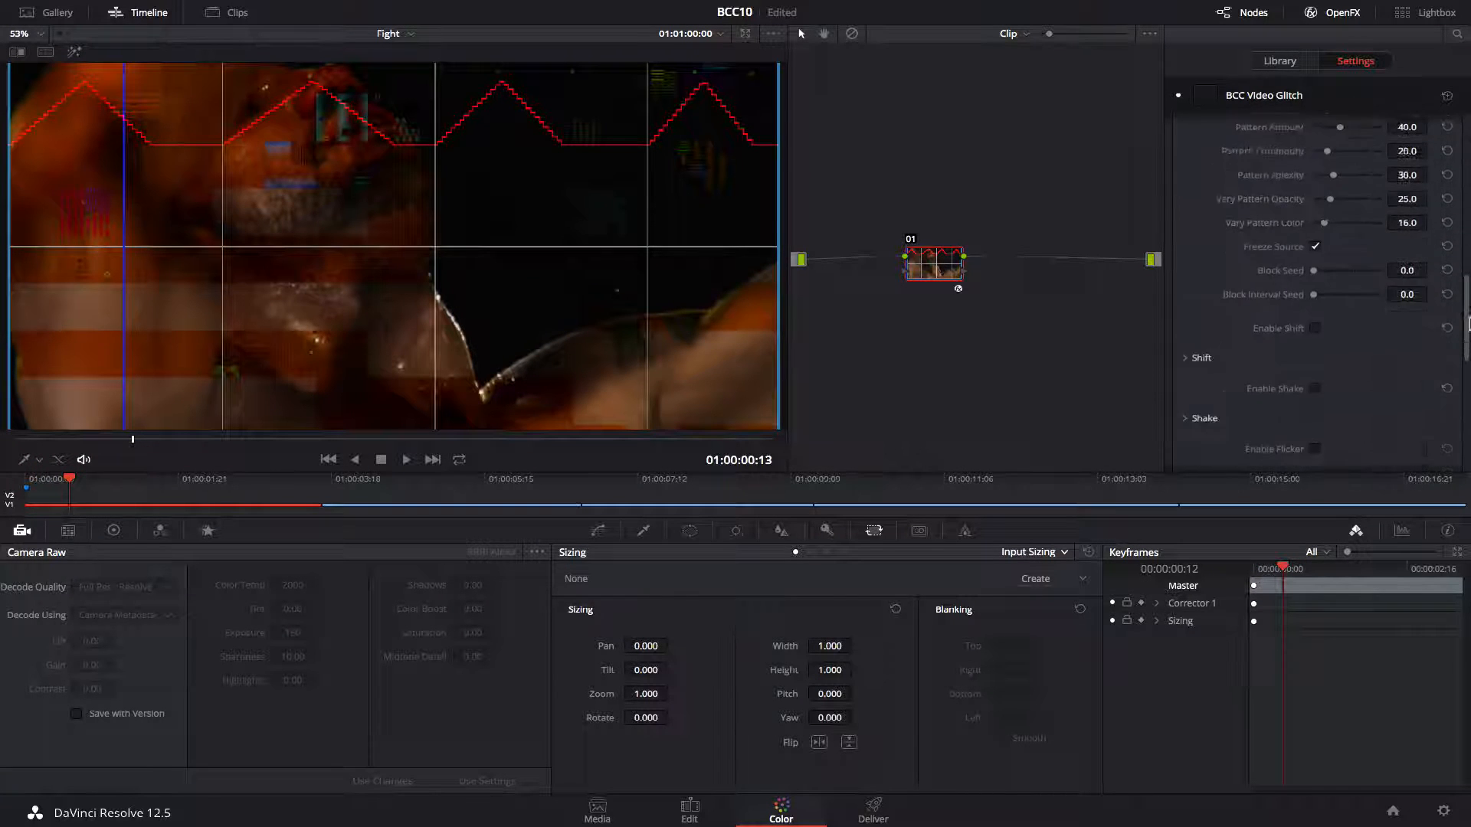
pyautogui.click(1316, 279)
pyautogui.click(1188, 310)
# Set Shift Intensity Randomness to 0 and Shift Peak Position to about 84.1.
pyautogui.scroll(-5, 1320, 228)
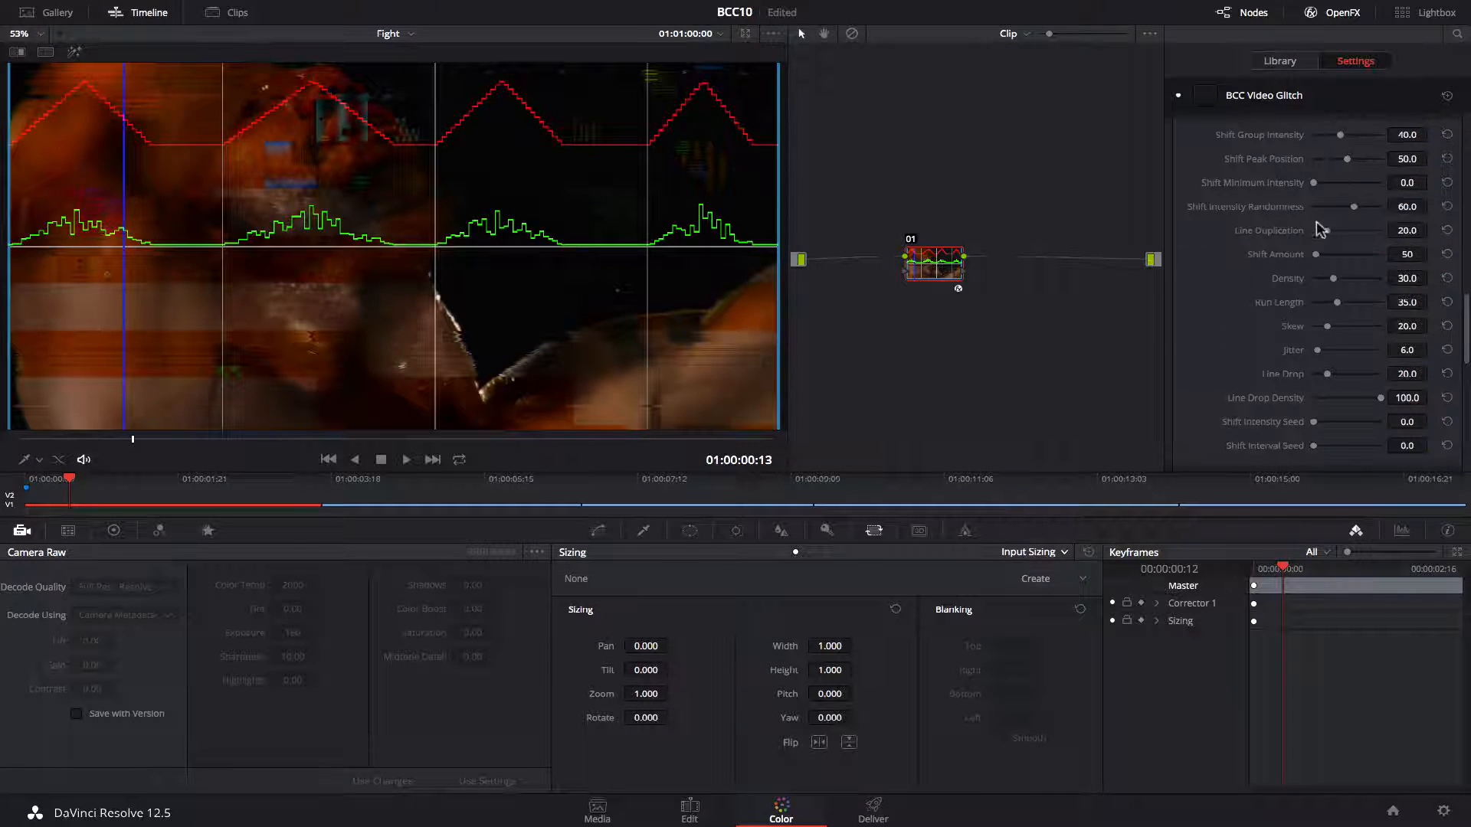
pyautogui.moveTo(1354, 207); pyautogui.dragTo(1190, 212)
pyautogui.moveTo(1347, 159)
pyautogui.mouseDown()
pyautogui.moveTo(1390, 161)
pyautogui.moveTo(1371, 157)
pyautogui.mouseUp()
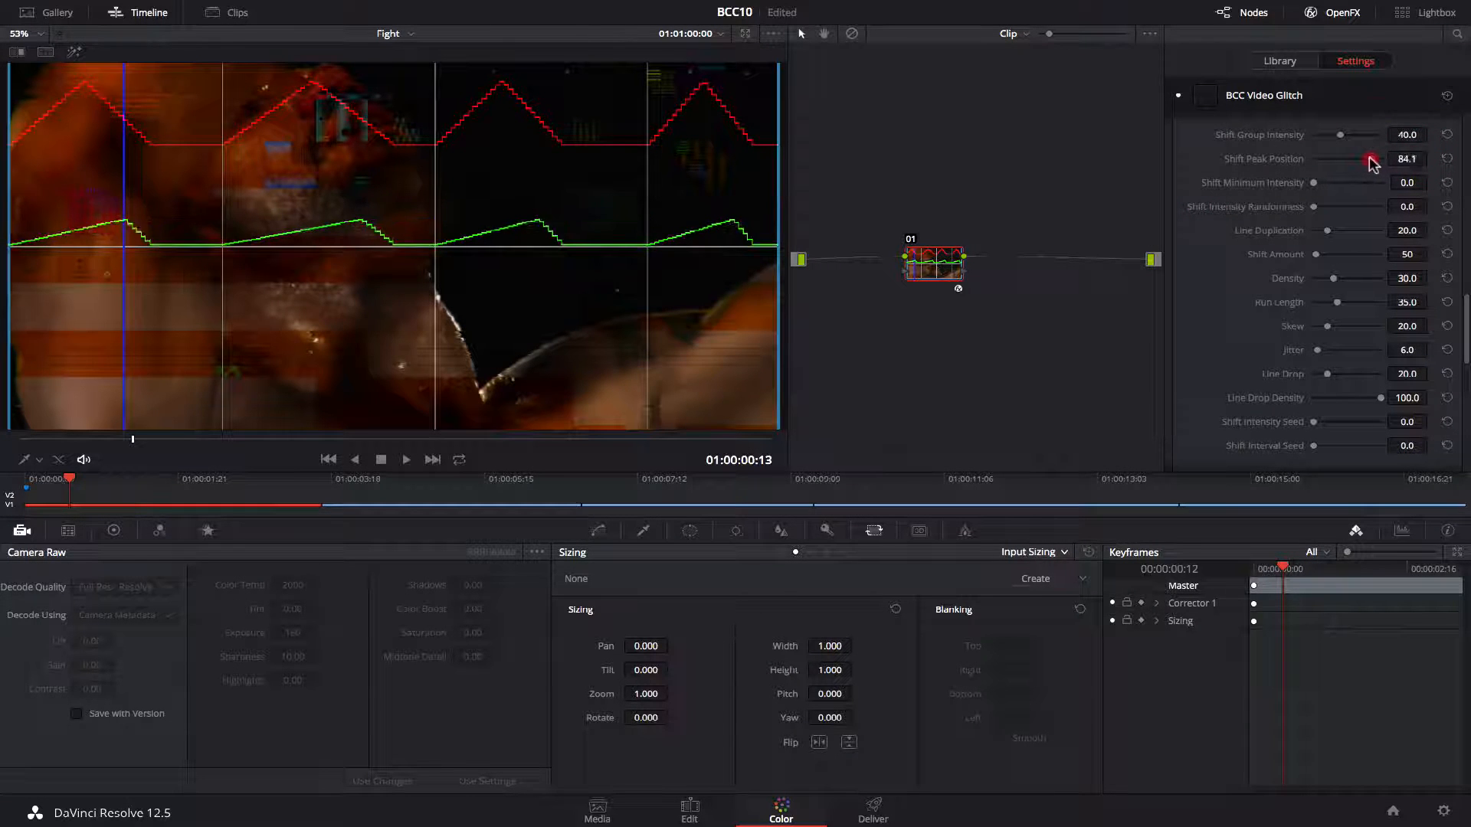
pyautogui.moveTo(59, 479); pyautogui.dragTo(117, 481)
# Turn the Curve View off.
pyautogui.scroll(-5, 1466, 387)
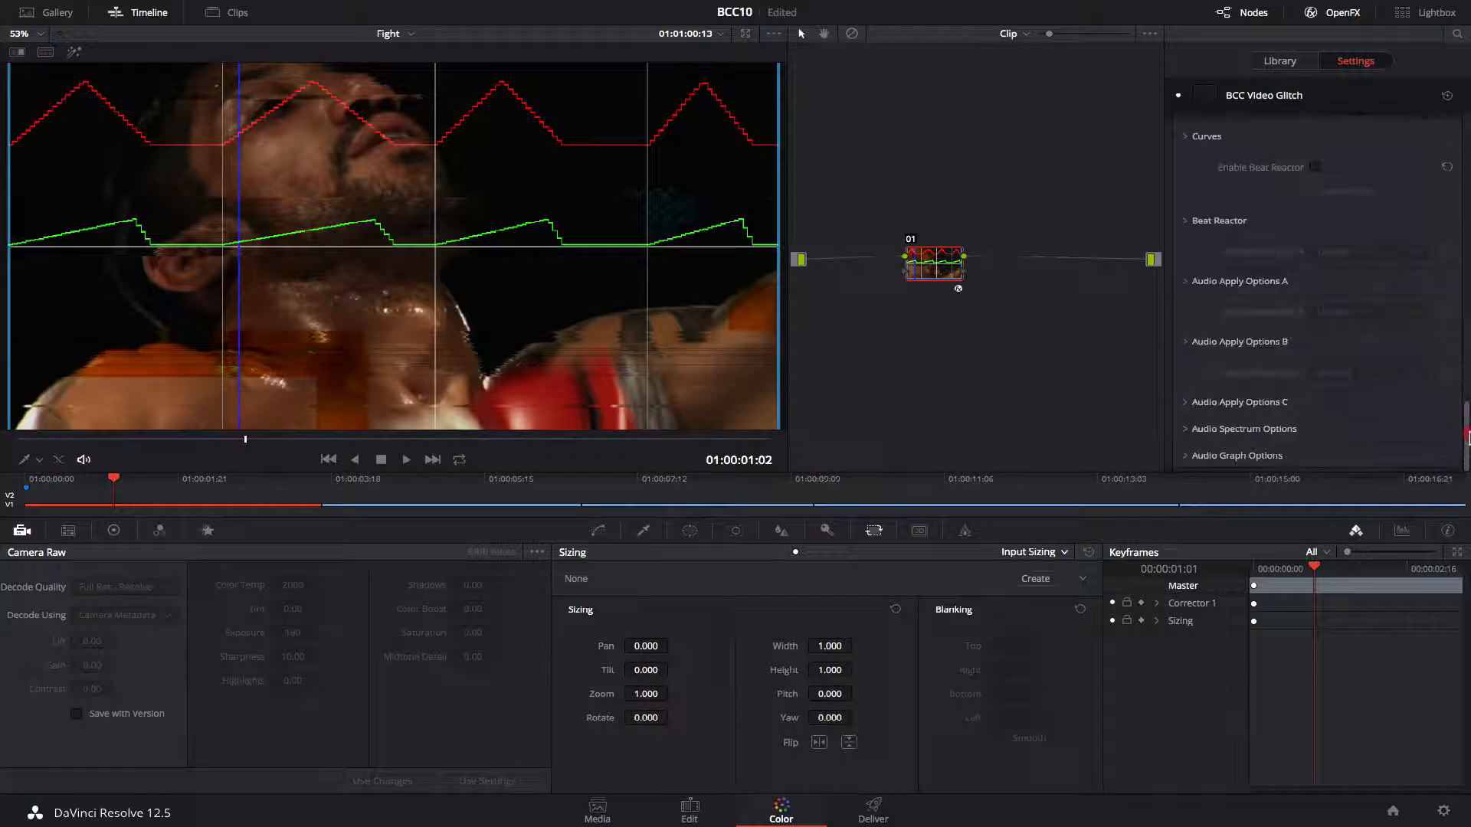
pyautogui.click(1371, 331)
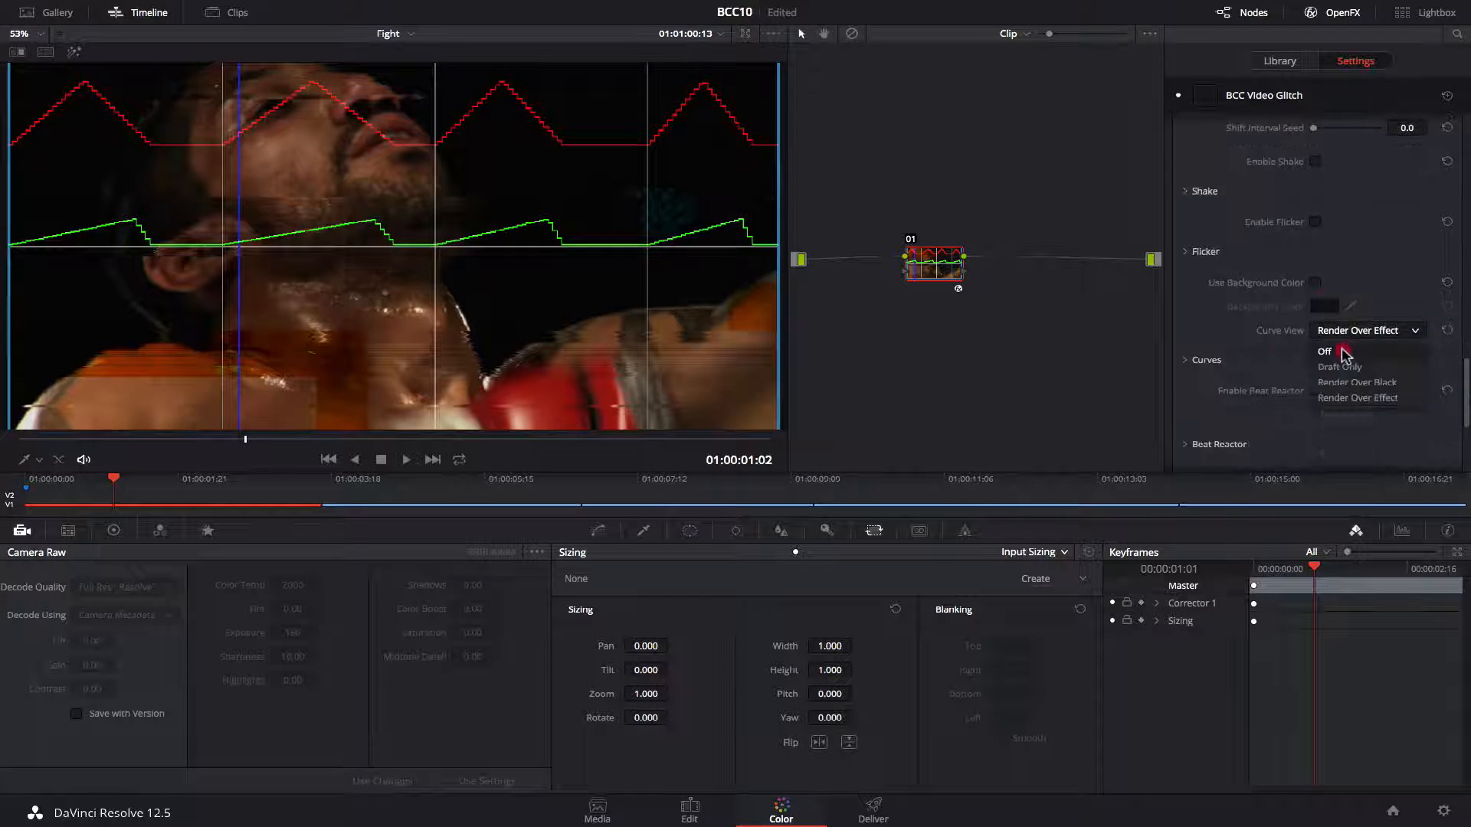
pyautogui.click(1340, 352)
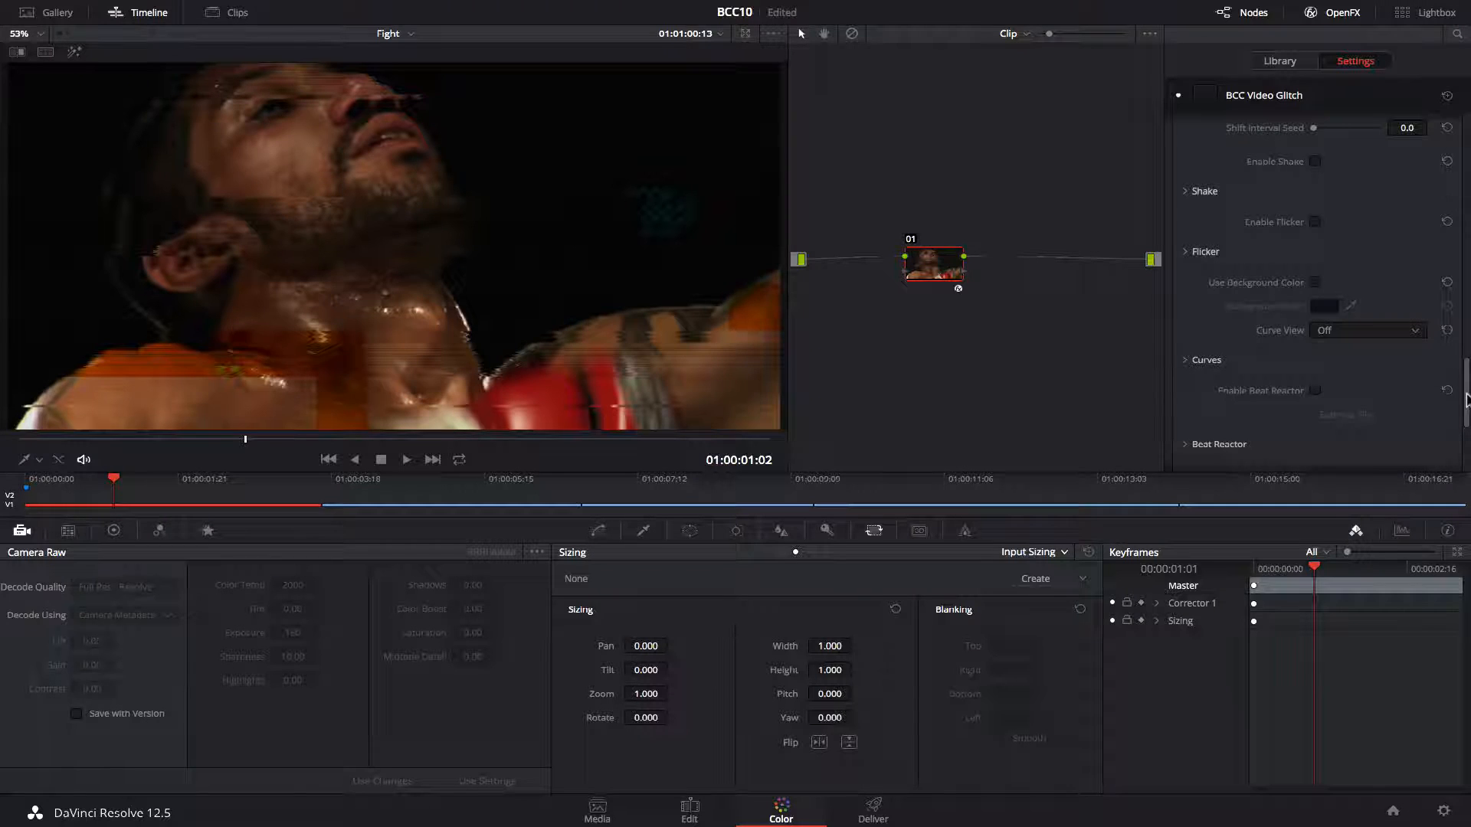
# Disable Shift again.
pyautogui.scroll(5, 1467, 398)
pyautogui.click(1315, 326)
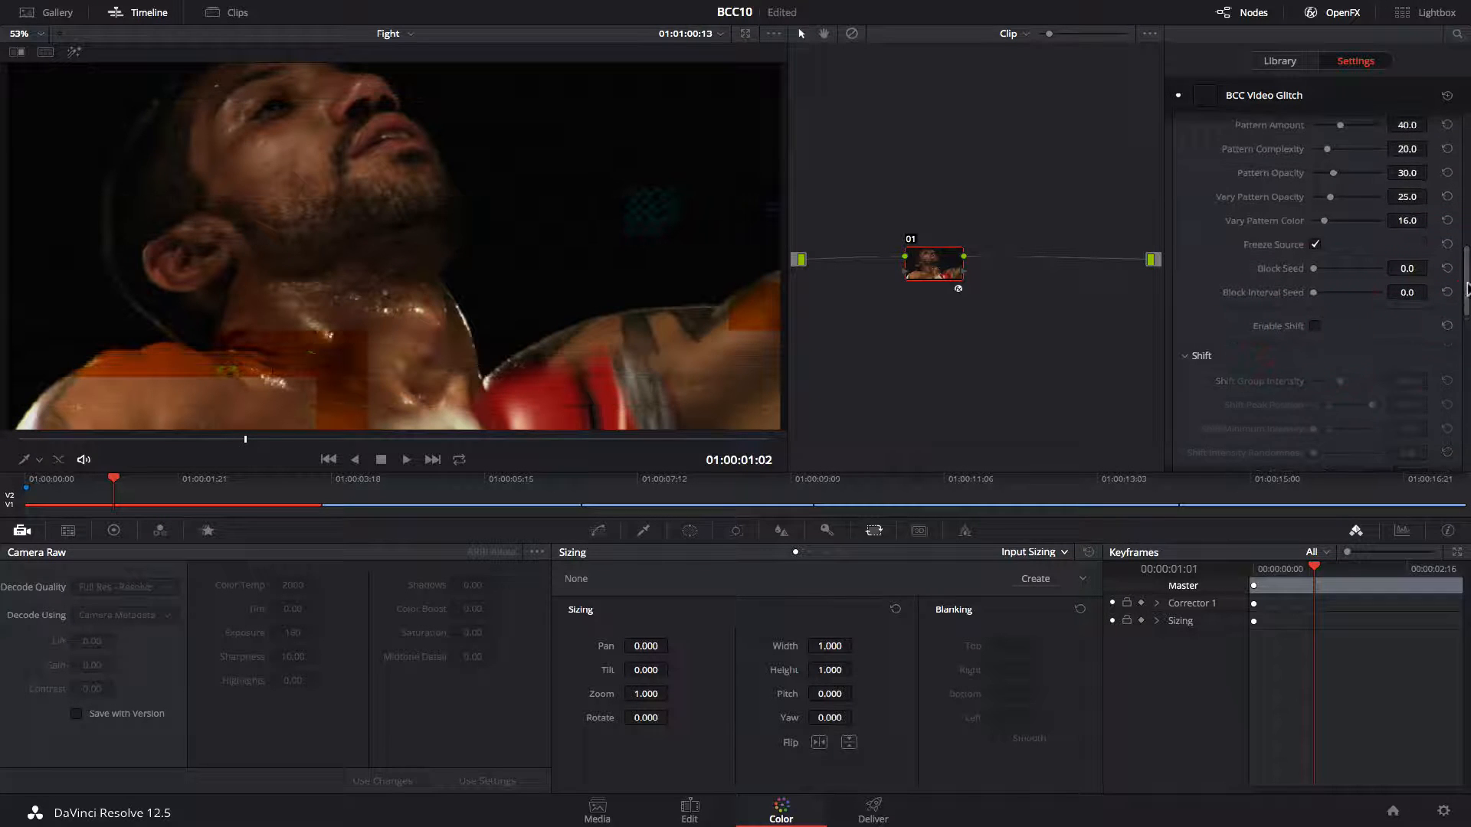
pyautogui.scroll(3, 1467, 290)
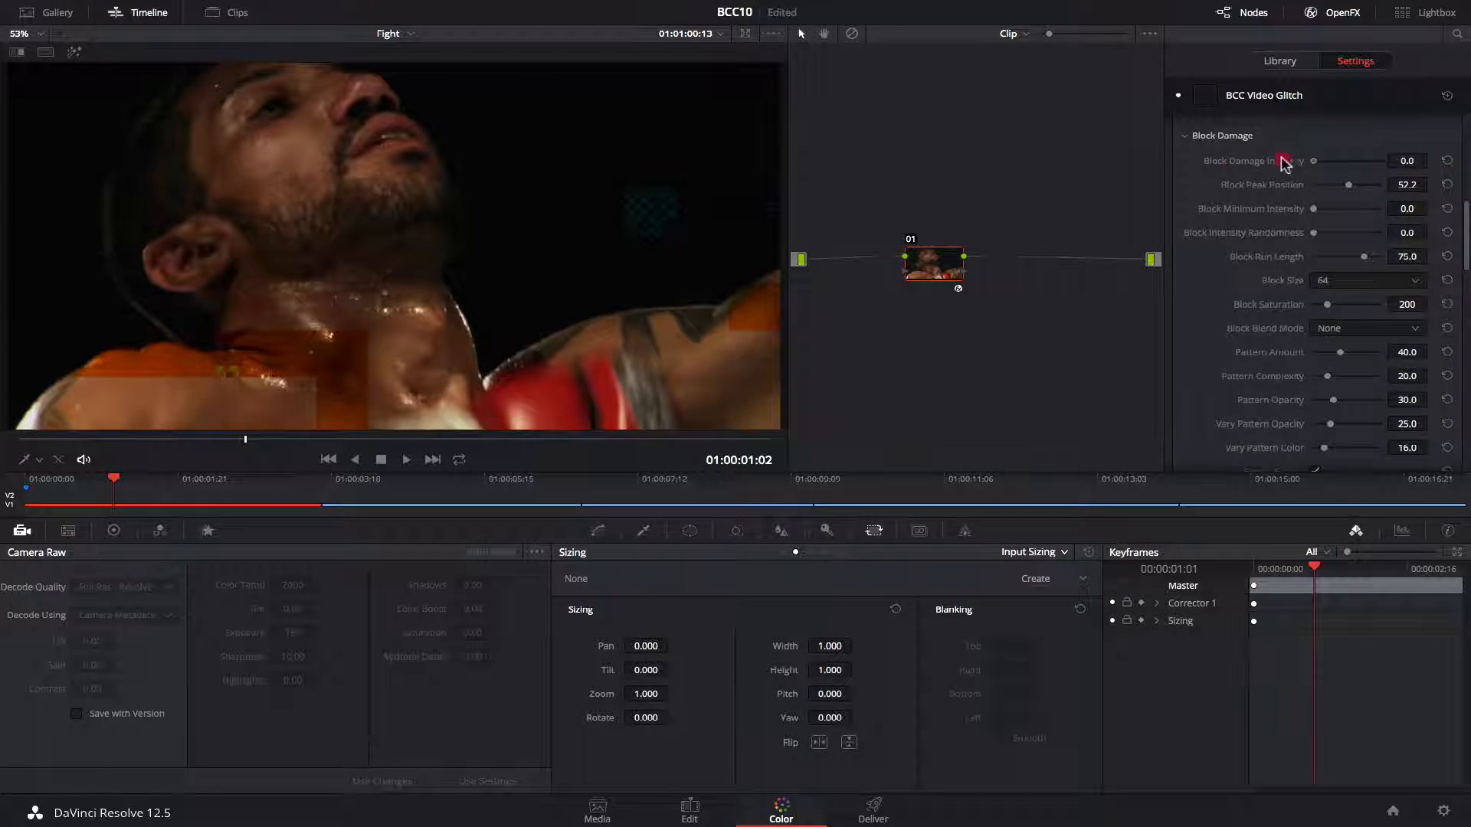
# Set Block Damage Intensity to 100 and Block Run Length to about 95.4.
pyautogui.moveTo(1284, 163); pyautogui.dragTo(1386, 164)
pyautogui.moveTo(1315, 208)
pyautogui.mouseDown()
pyautogui.moveTo(1462, 208)
pyautogui.moveTo(1307, 206)
pyautogui.mouseUp()
pyautogui.moveTo(1364, 257)
pyautogui.mouseDown()
pyautogui.moveTo(1284, 257)
pyautogui.moveTo(1377, 257)
pyautogui.mouseUp()
# Set the Block Size to 32 and disable Block Damage.
pyautogui.click(1337, 281)
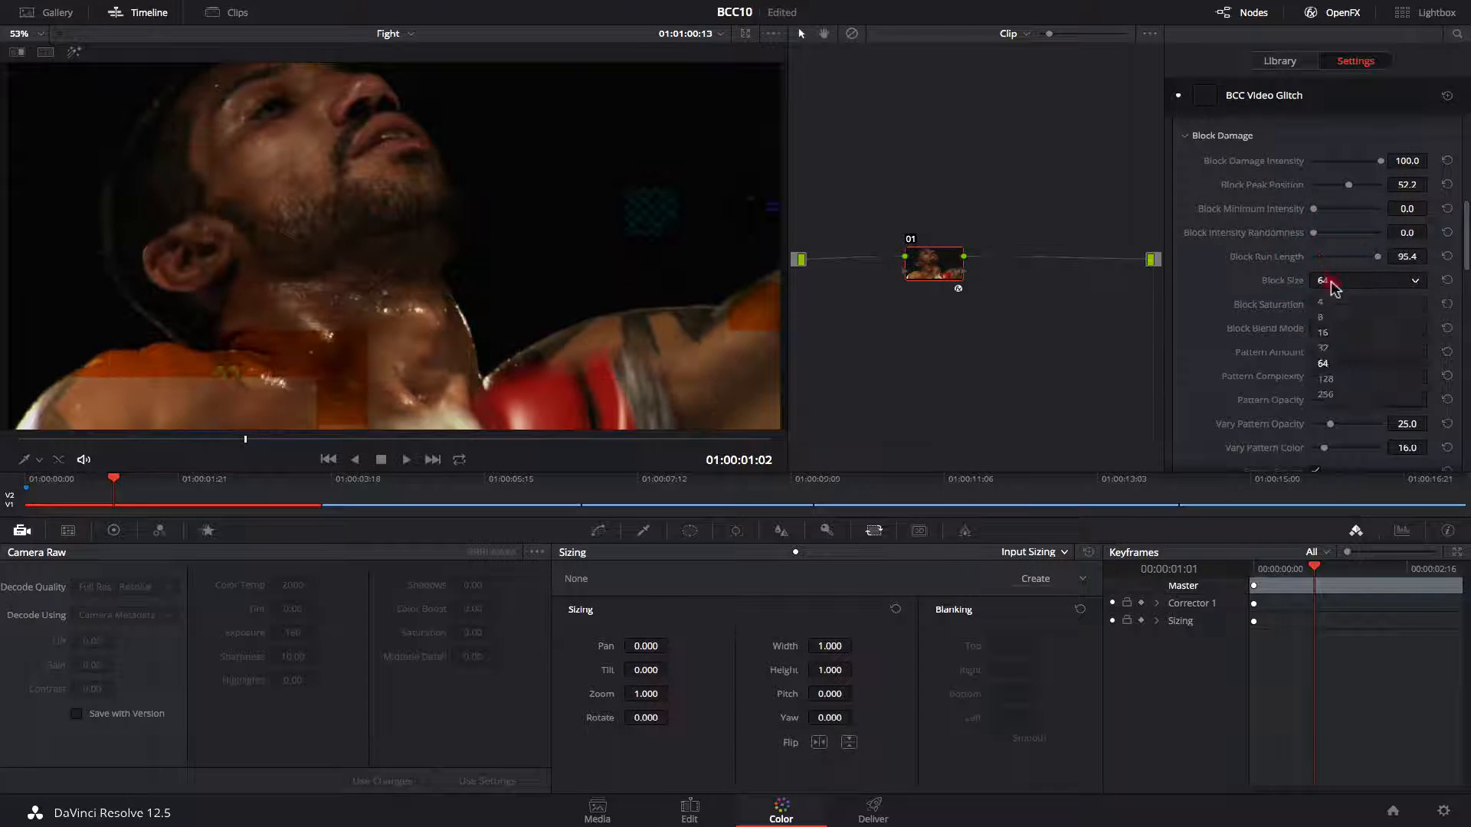
pyautogui.click(1327, 378)
pyautogui.click(1369, 285)
pyautogui.click(1346, 332)
pyautogui.click(1345, 281)
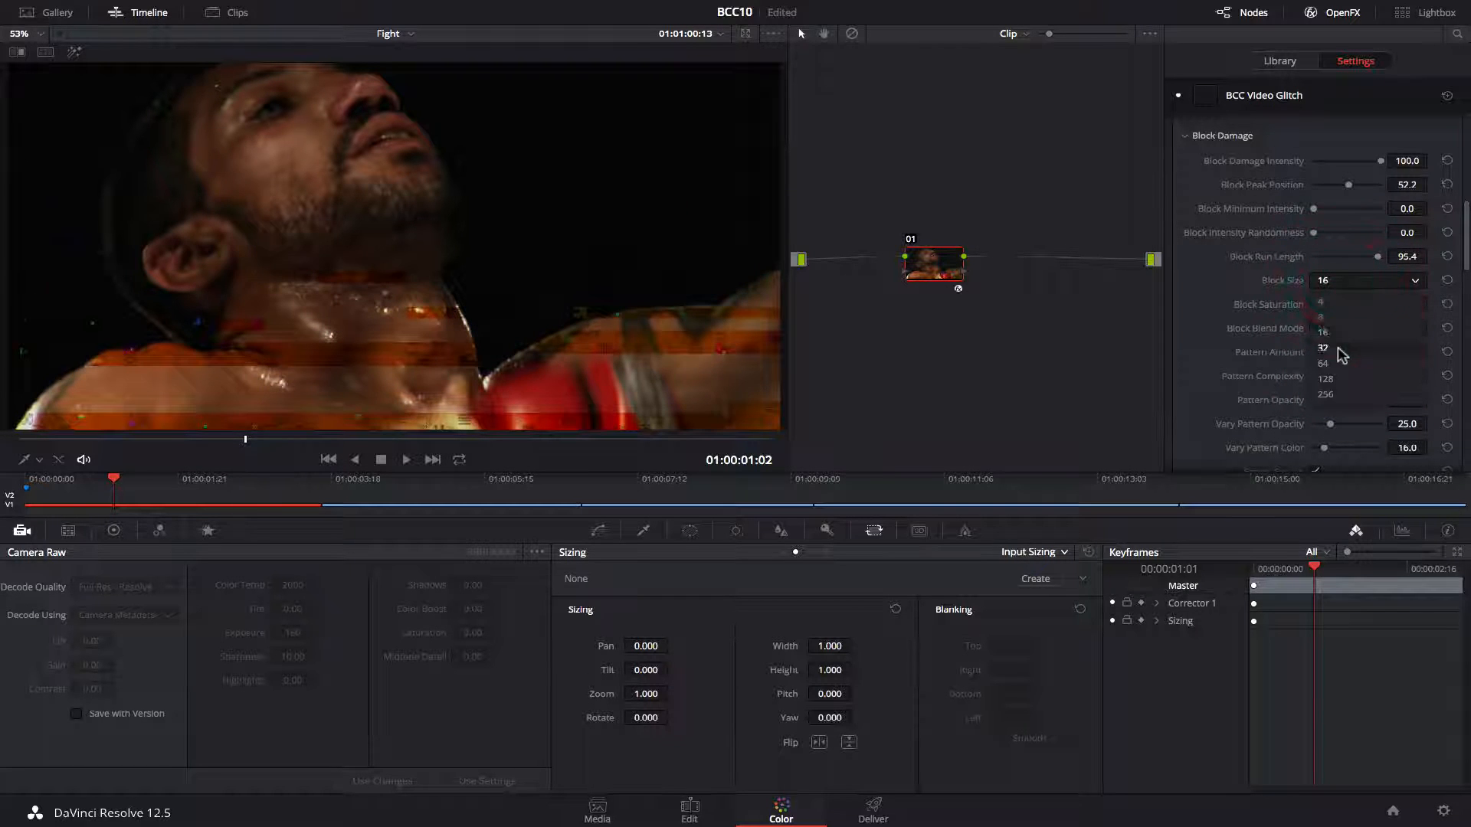
pyautogui.click(1336, 348)
pyautogui.scroll(5, 1327, 310)
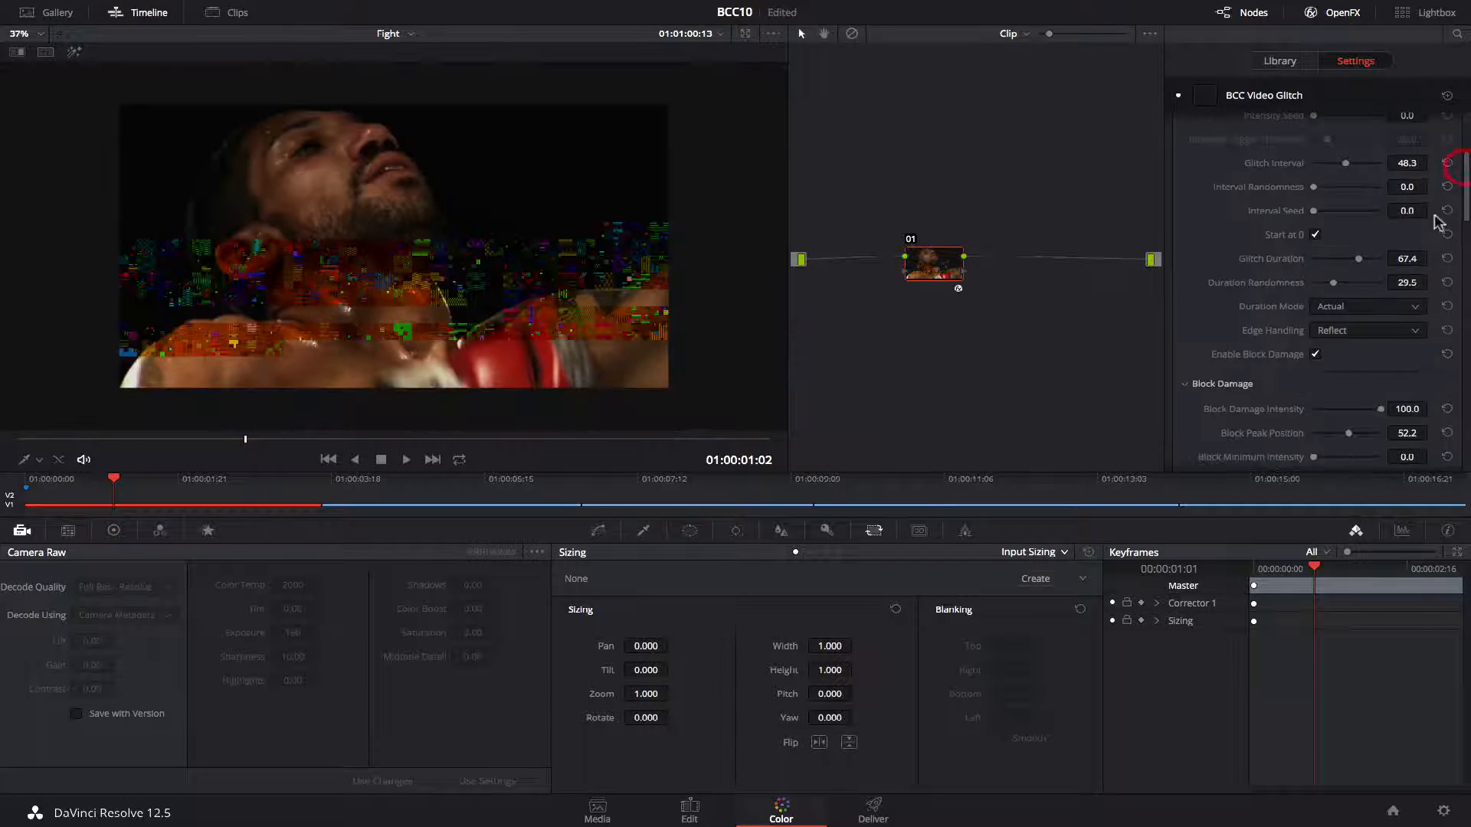
pyautogui.click(1315, 354)
# Move to the Boris FX logo clip and apply BCC Video Glitch to its node.
pyautogui.moveTo(113, 479); pyautogui.dragTo(1258, 481)
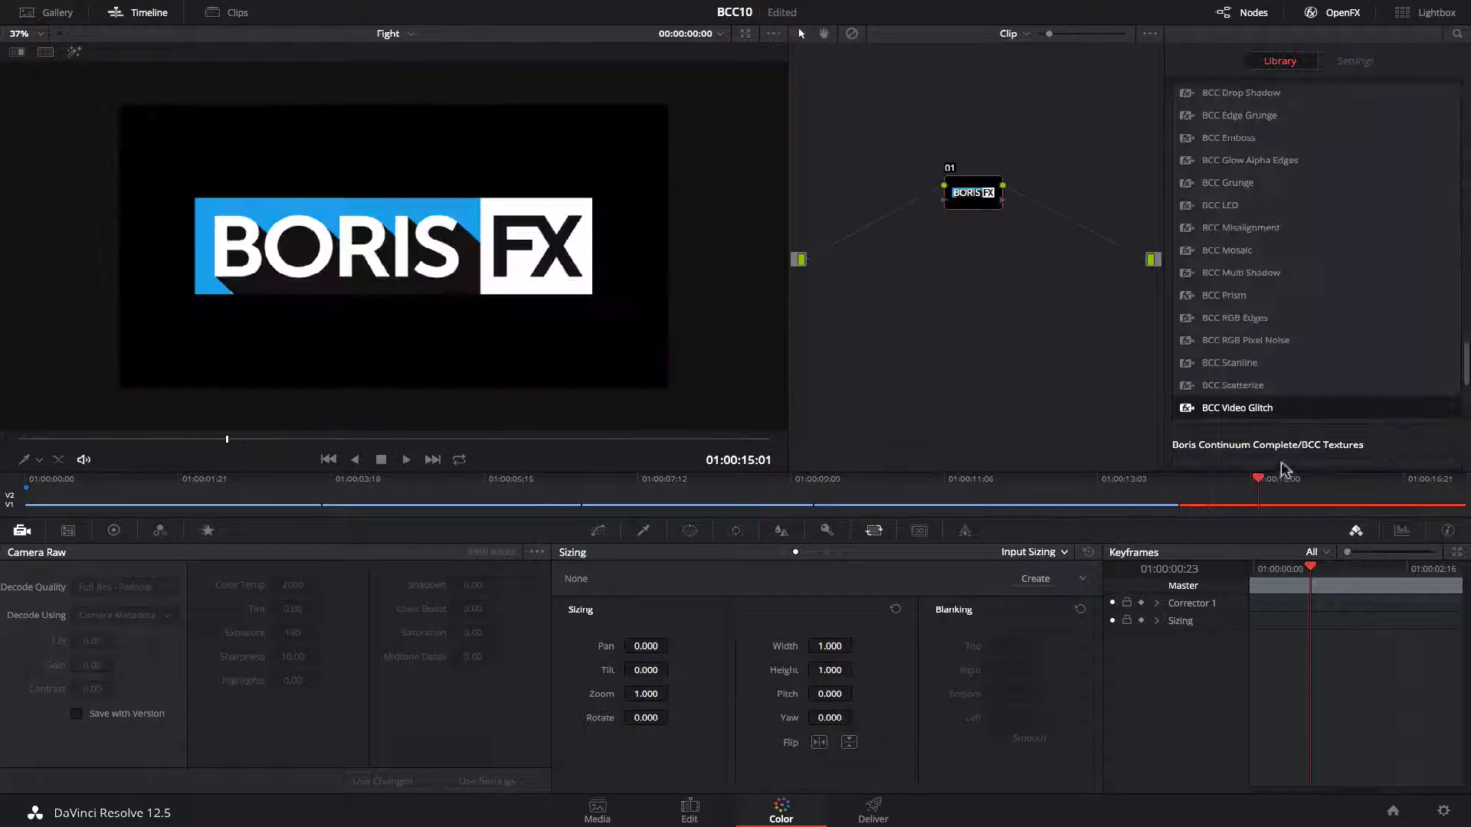
pyautogui.moveTo(1225, 408); pyautogui.dragTo(985, 194)
# Disable the other glitch components so only Shift stays enabled on the logo clip.
pyautogui.scroll(-6, 1318, 387)
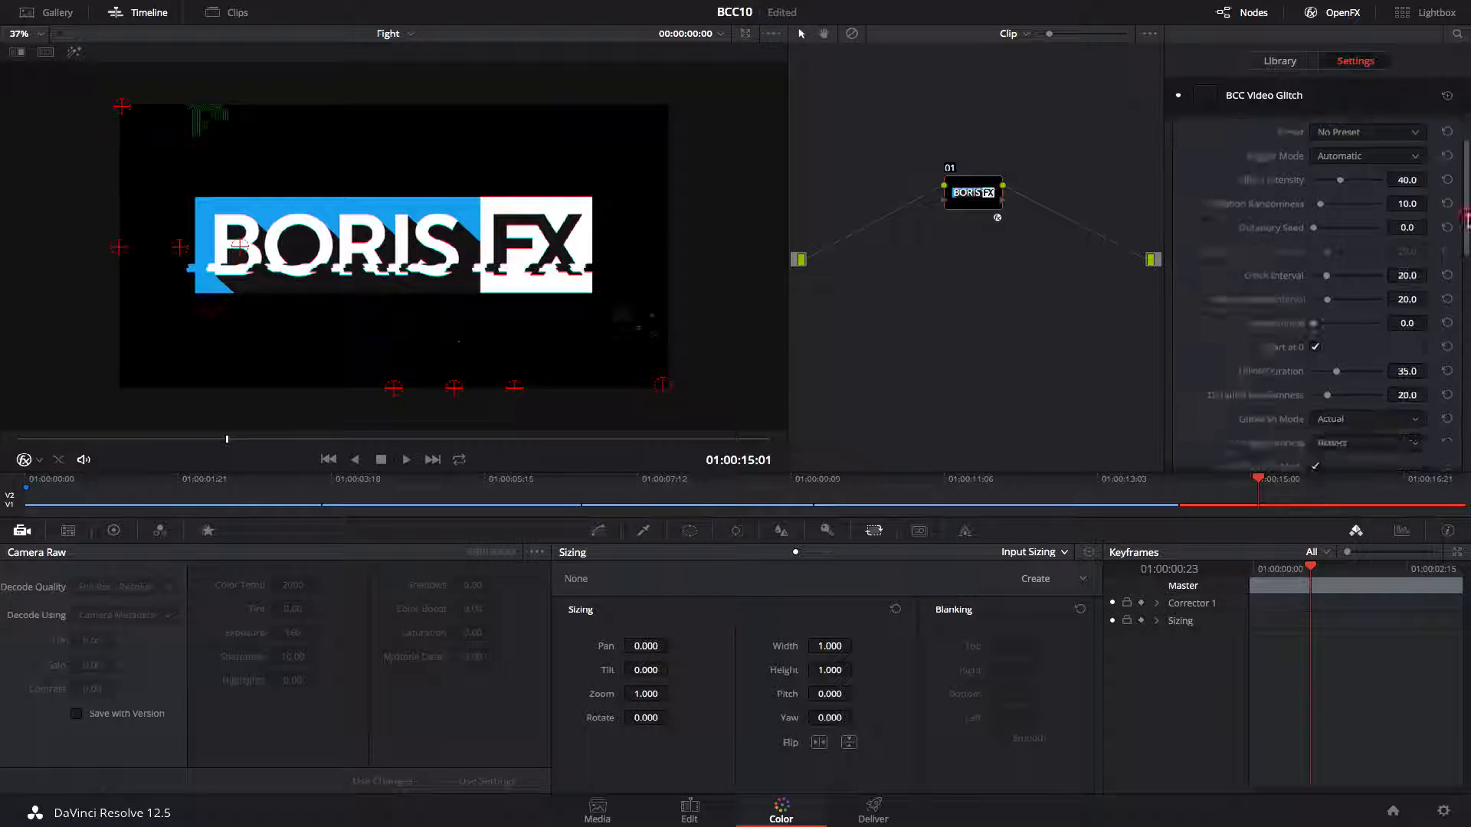
pyautogui.click(1315, 374)
pyautogui.click(1316, 434)
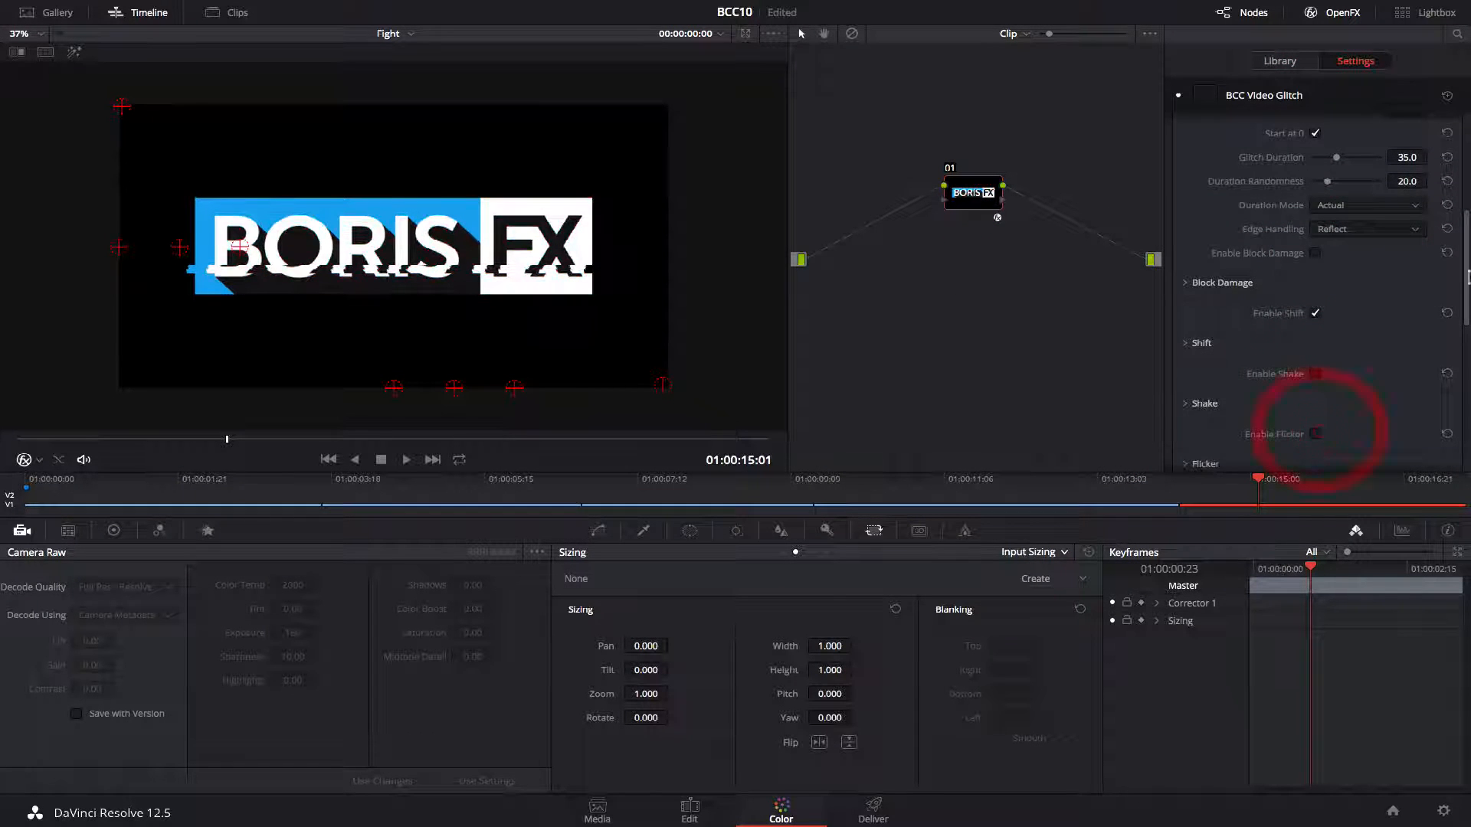
# Expand the Shift section and set Shift Group Intensity to about 38.7.
pyautogui.moveTo(1467, 268); pyautogui.dragTo(1467, 287)
pyautogui.click(1188, 279)
pyautogui.scroll(-5, 1390, 283)
pyautogui.scroll(3, 1336, 235)
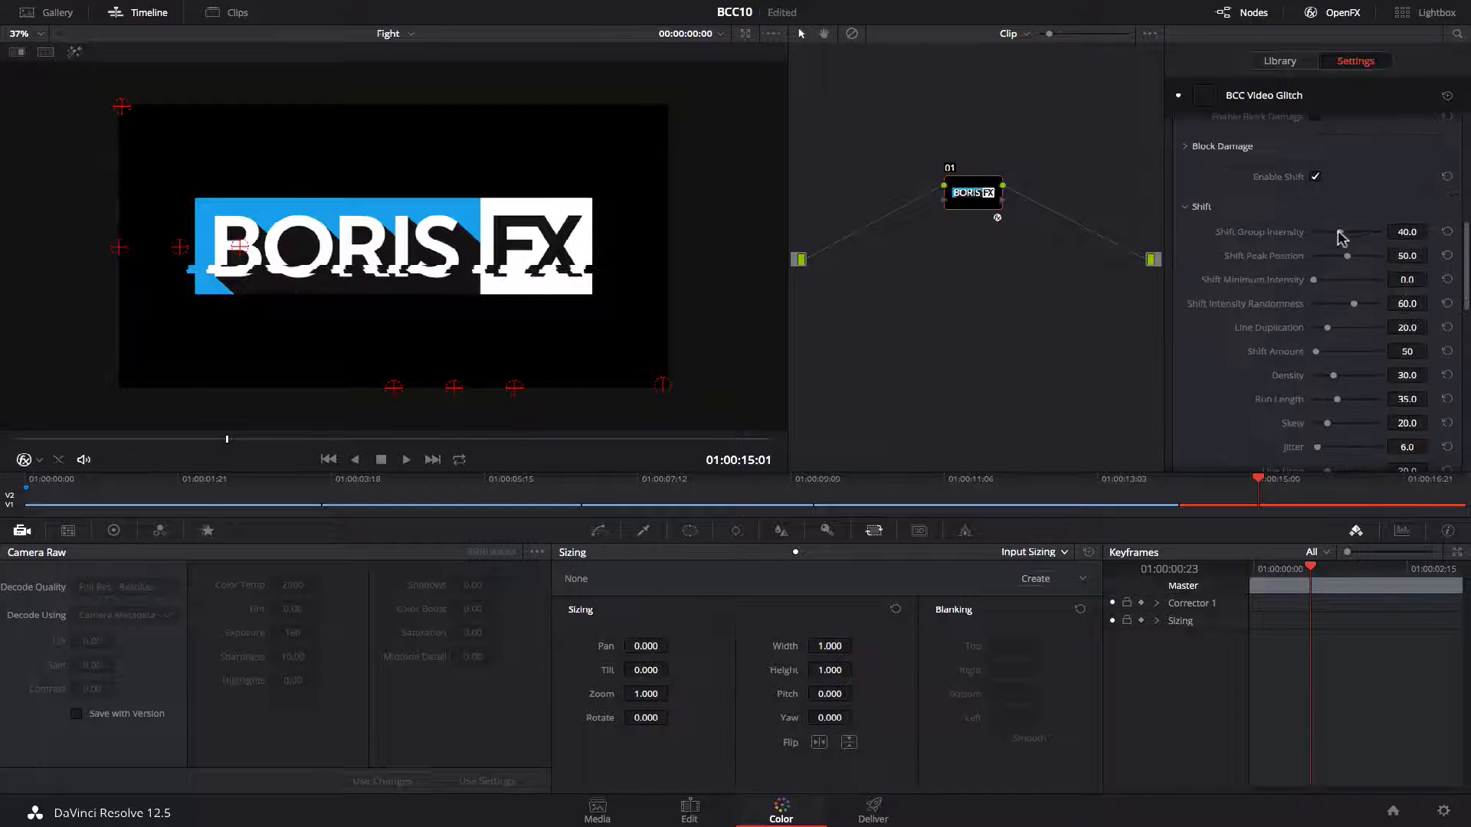
pyautogui.moveTo(1340, 231); pyautogui.dragTo(1339, 232)
# Set Shift Intensity Randomness to 0 and reset Line Duplication to its default.
pyautogui.click(240, 440)
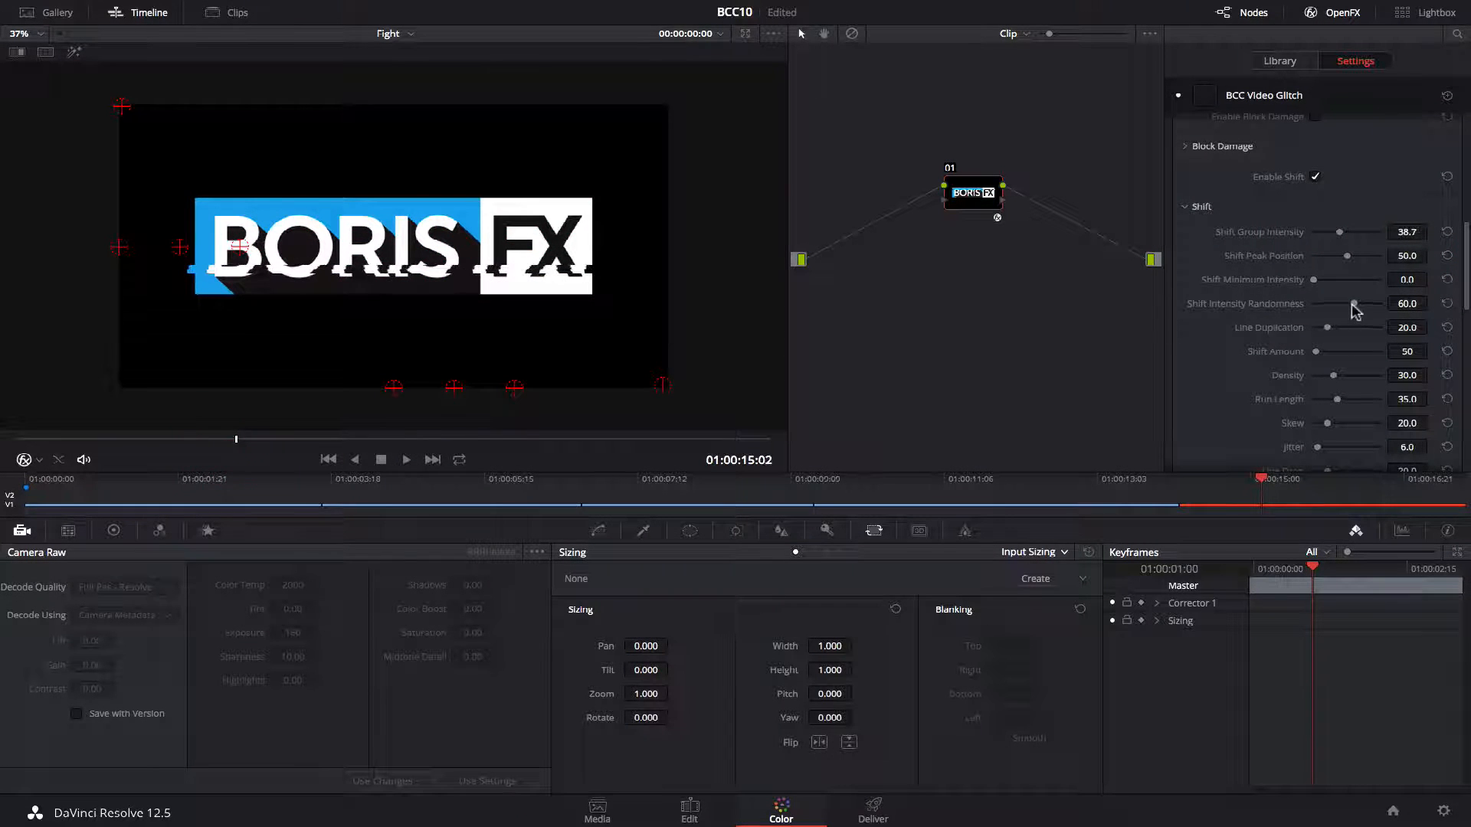
pyautogui.moveTo(1353, 305); pyautogui.dragTo(1203, 306)
pyautogui.click(1317, 352)
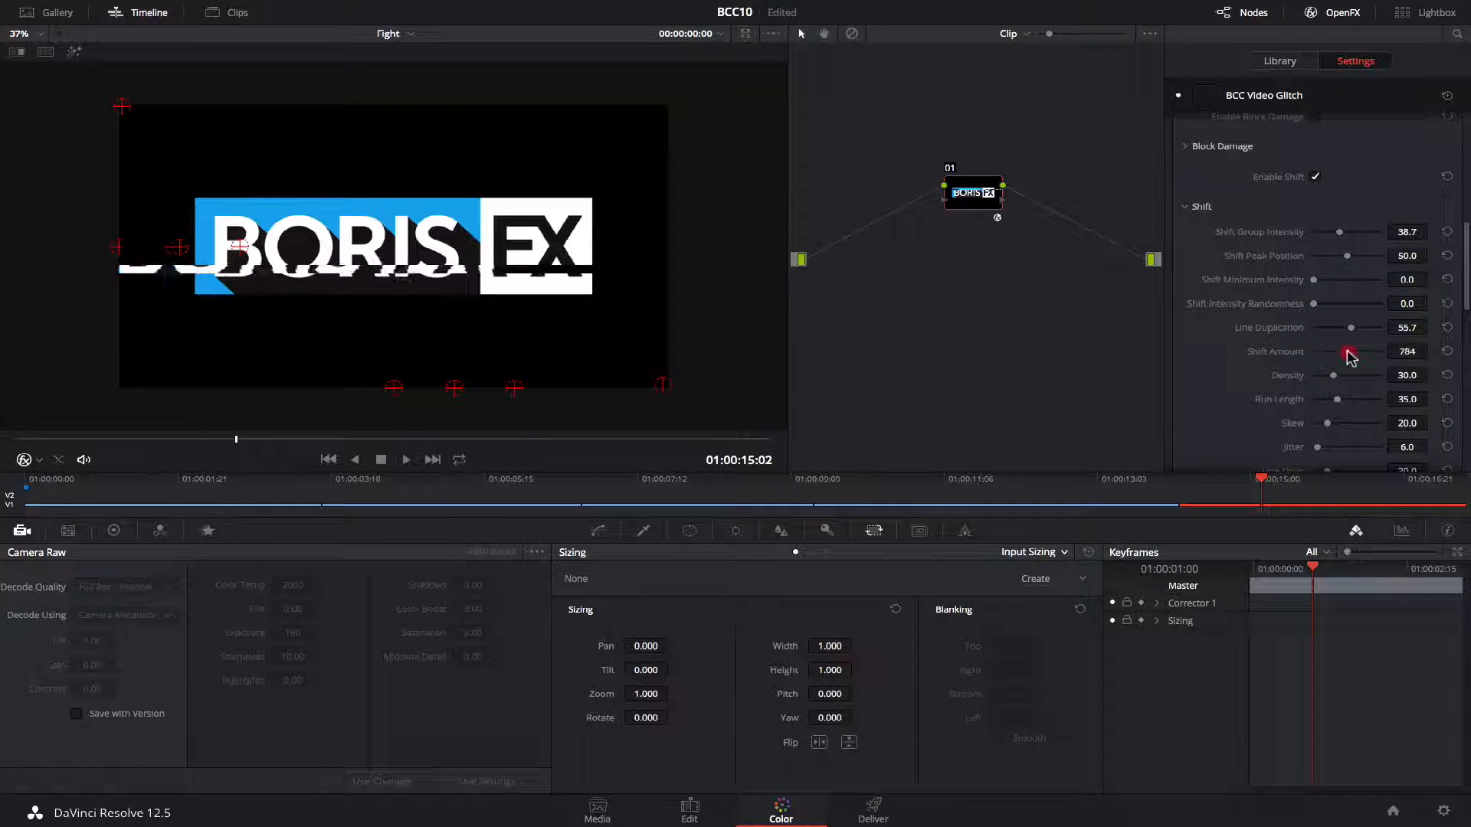
pyautogui.click(1448, 327)
# Set Density to about 70.4, Run Length about 90.9, Line Duplication about 39.8 and Skew about 31.8.
pyautogui.moveTo(1333, 375); pyautogui.dragTo(1377, 406)
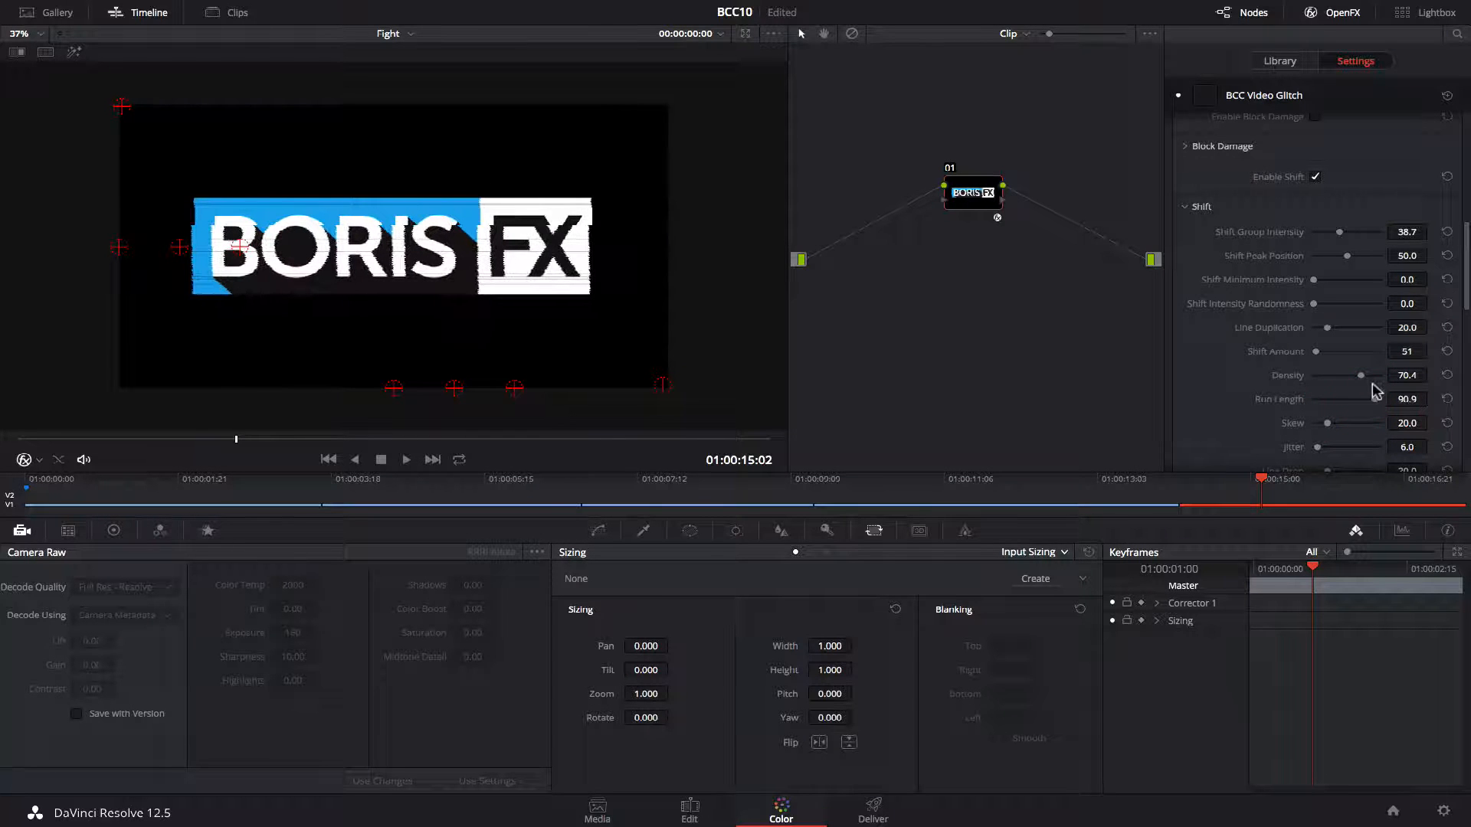
pyautogui.moveTo(1346, 331); pyautogui.dragTo(1343, 329)
pyautogui.moveTo(1328, 425); pyautogui.dragTo(1293, 451)
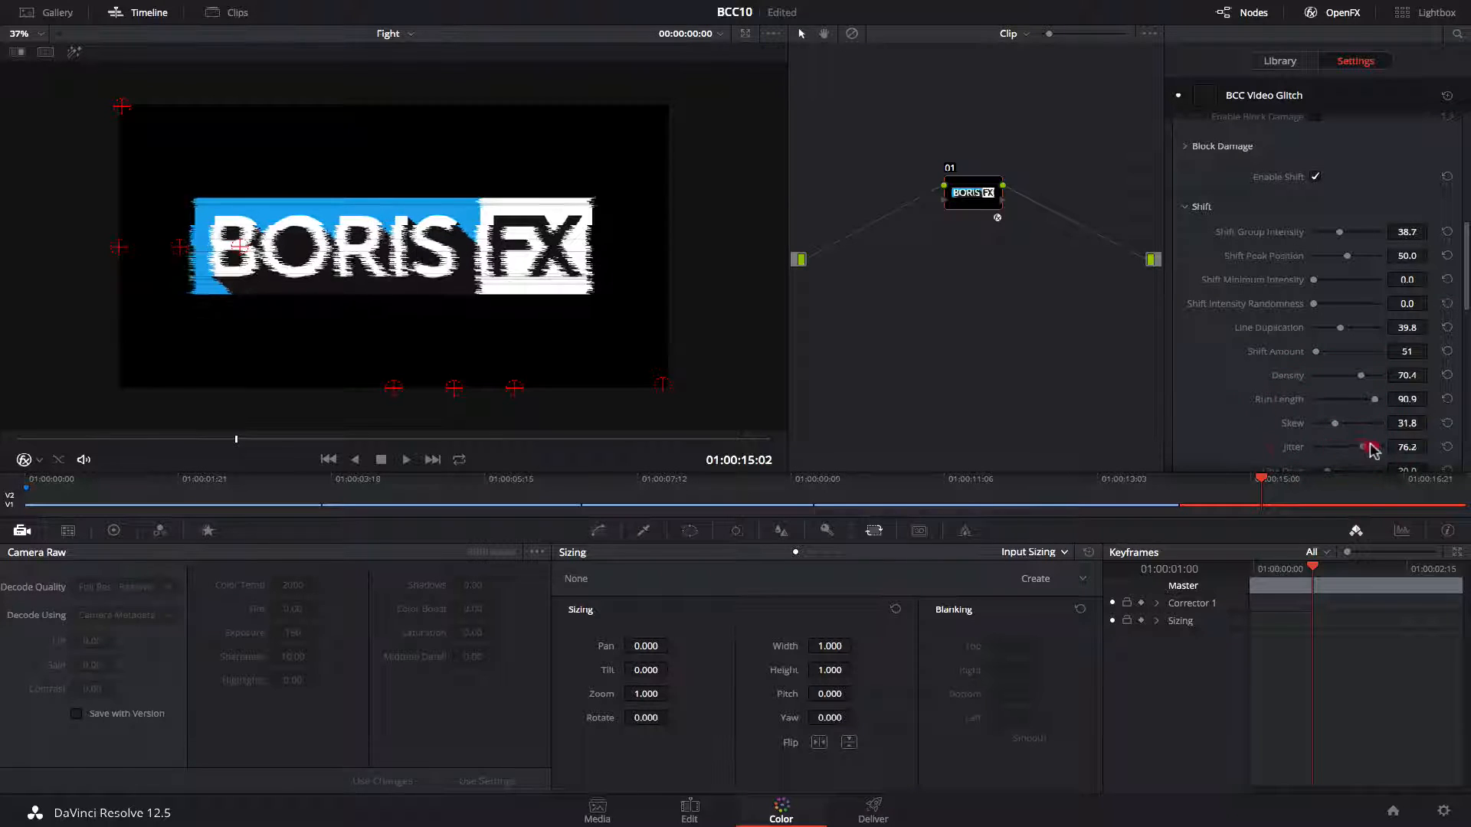
# Adjust the Line Drop and Shift Intensity Seed values.
pyautogui.scroll(-5, 1293, 451)
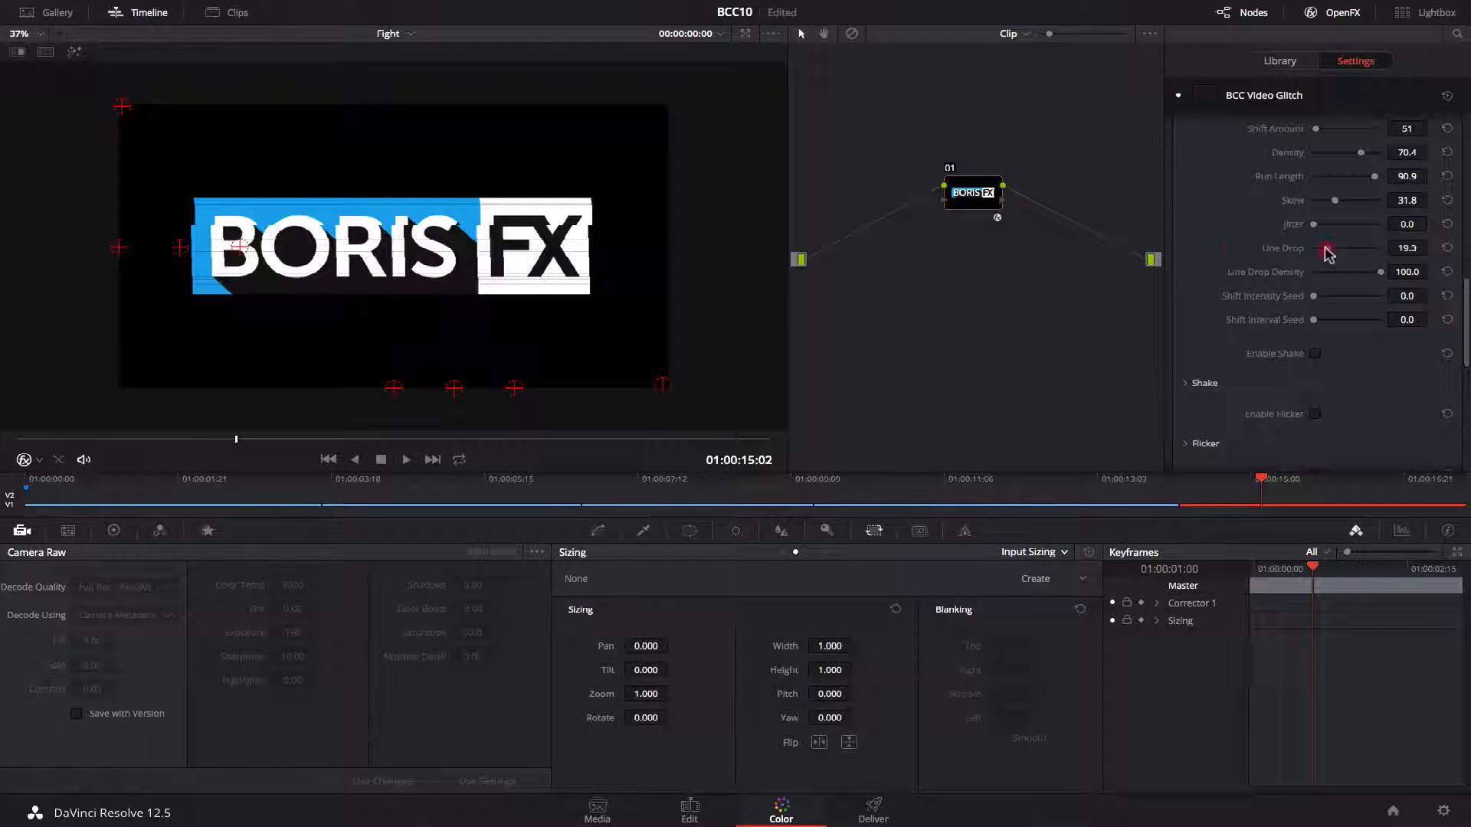
pyautogui.moveTo(1327, 253); pyautogui.dragTo(1422, 272)
pyautogui.moveTo(1315, 297); pyautogui.dragTo(1372, 297)
pyautogui.moveTo(1464, 298)
pyautogui.mouseDown()
pyautogui.moveTo(1463, 225)
pyautogui.moveTo(1466, 296)
pyautogui.mouseUp()
pyautogui.click(1314, 259)
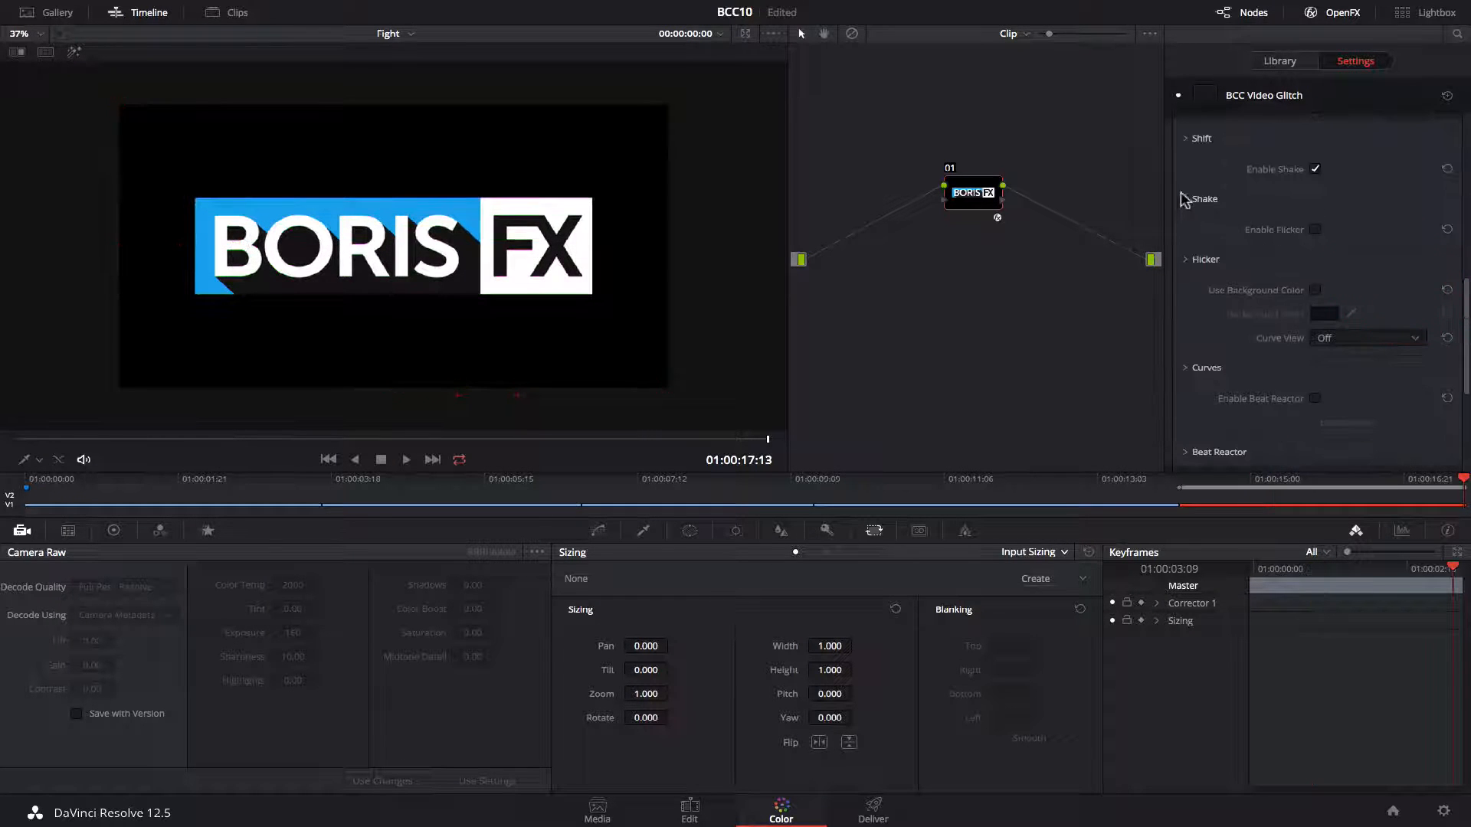
# Expand the Shake section and set Shake Group Intensity to about 89.8, previewing playback.
pyautogui.click(1185, 201)
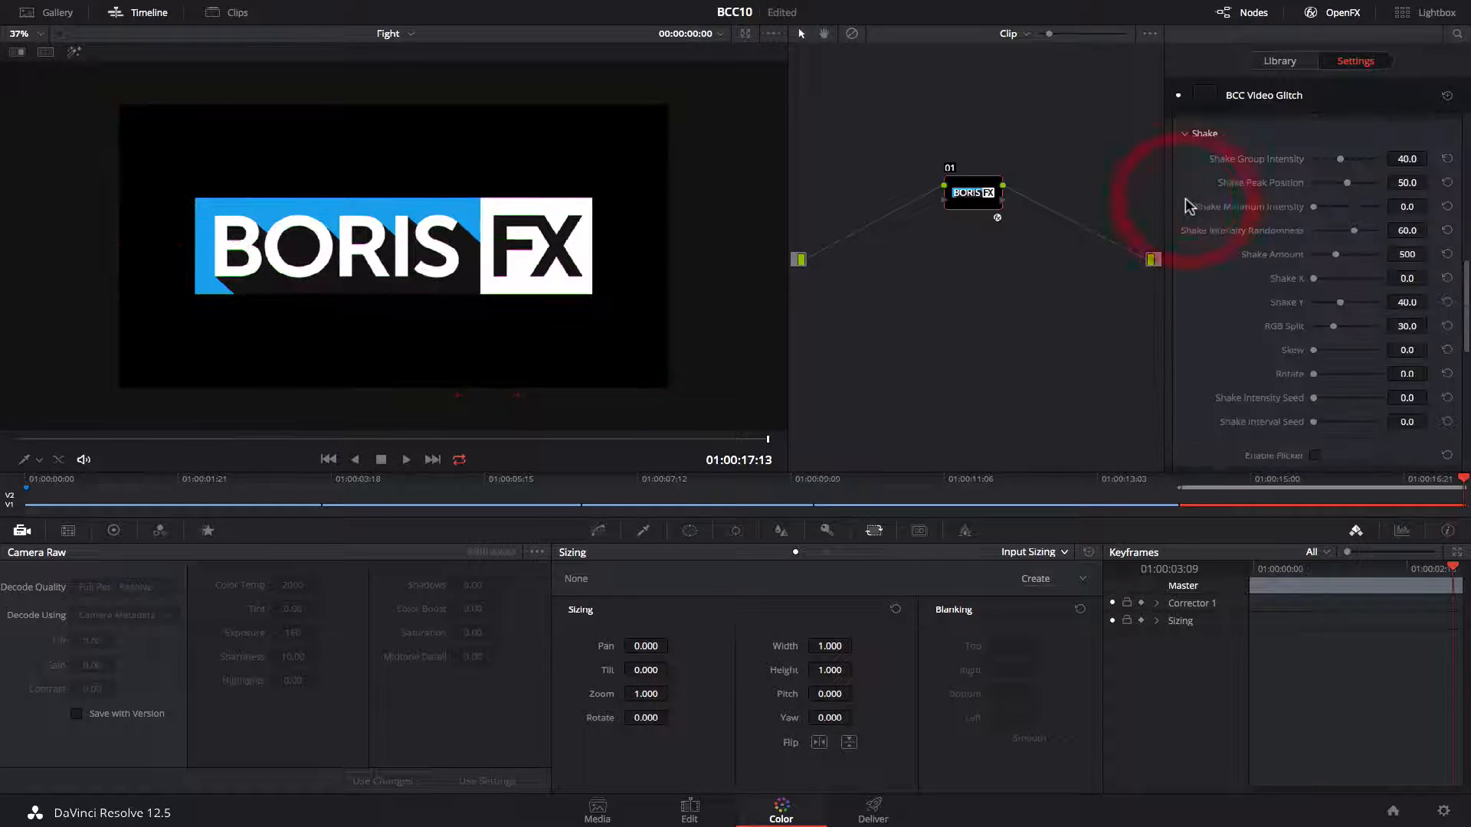
pyautogui.moveTo(1350, 162); pyautogui.dragTo(1375, 165)
pyautogui.press('space')
pyautogui.press('space')
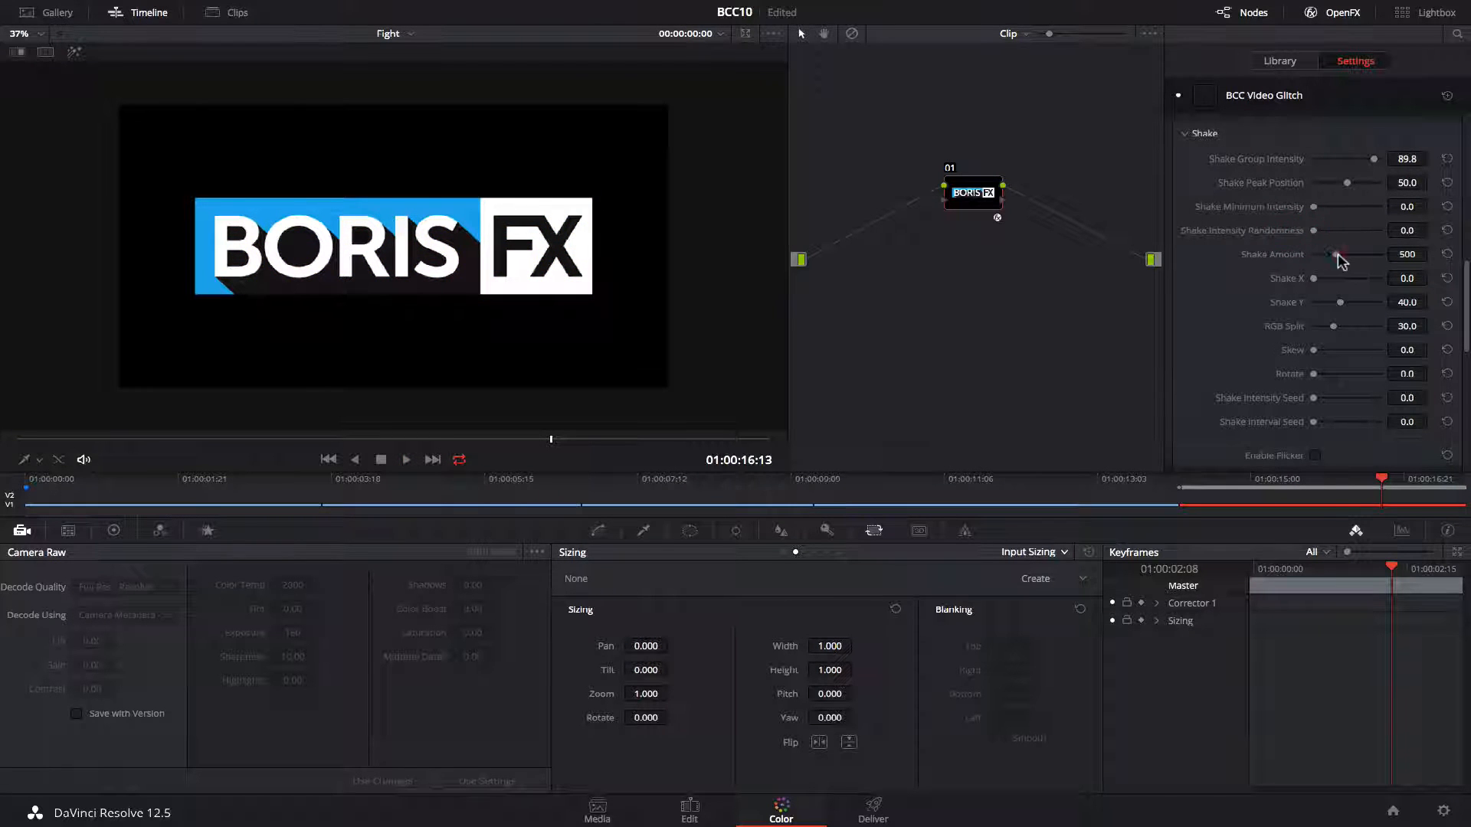
# Set Shake Amount to about 767 and Shake Y to about 58, resetting Shake X to 0.
pyautogui.press('space')
pyautogui.moveTo(1336, 256); pyautogui.dragTo(1351, 300)
pyautogui.press('space')
pyautogui.press('space')
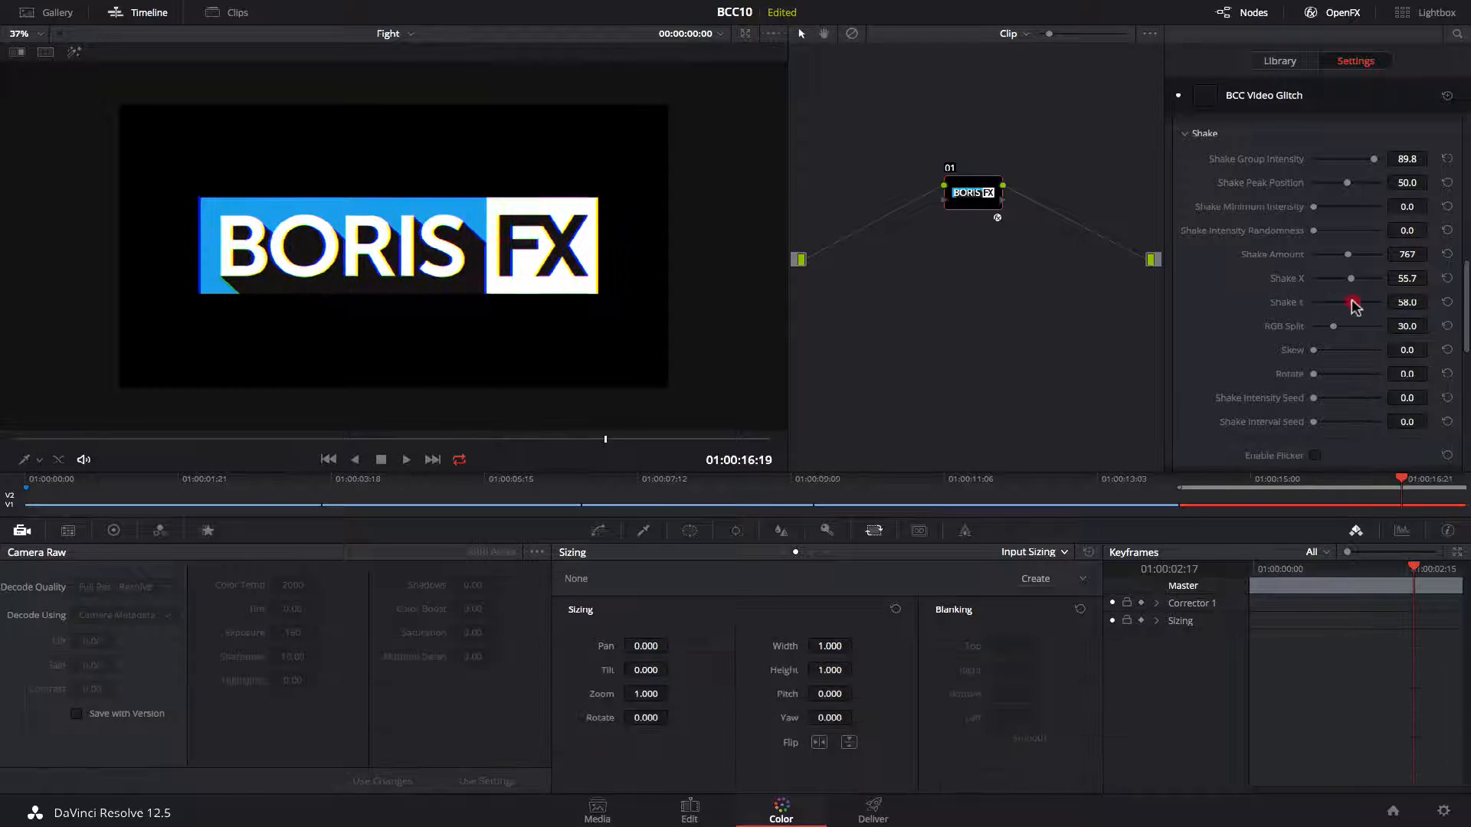
pyautogui.press('space')
pyautogui.press('space')
pyautogui.doubleClick(1352, 280)
# Set RGB Split to 0 and preview Rotate at 100 before returning Rotate to 0.
pyautogui.press('space')
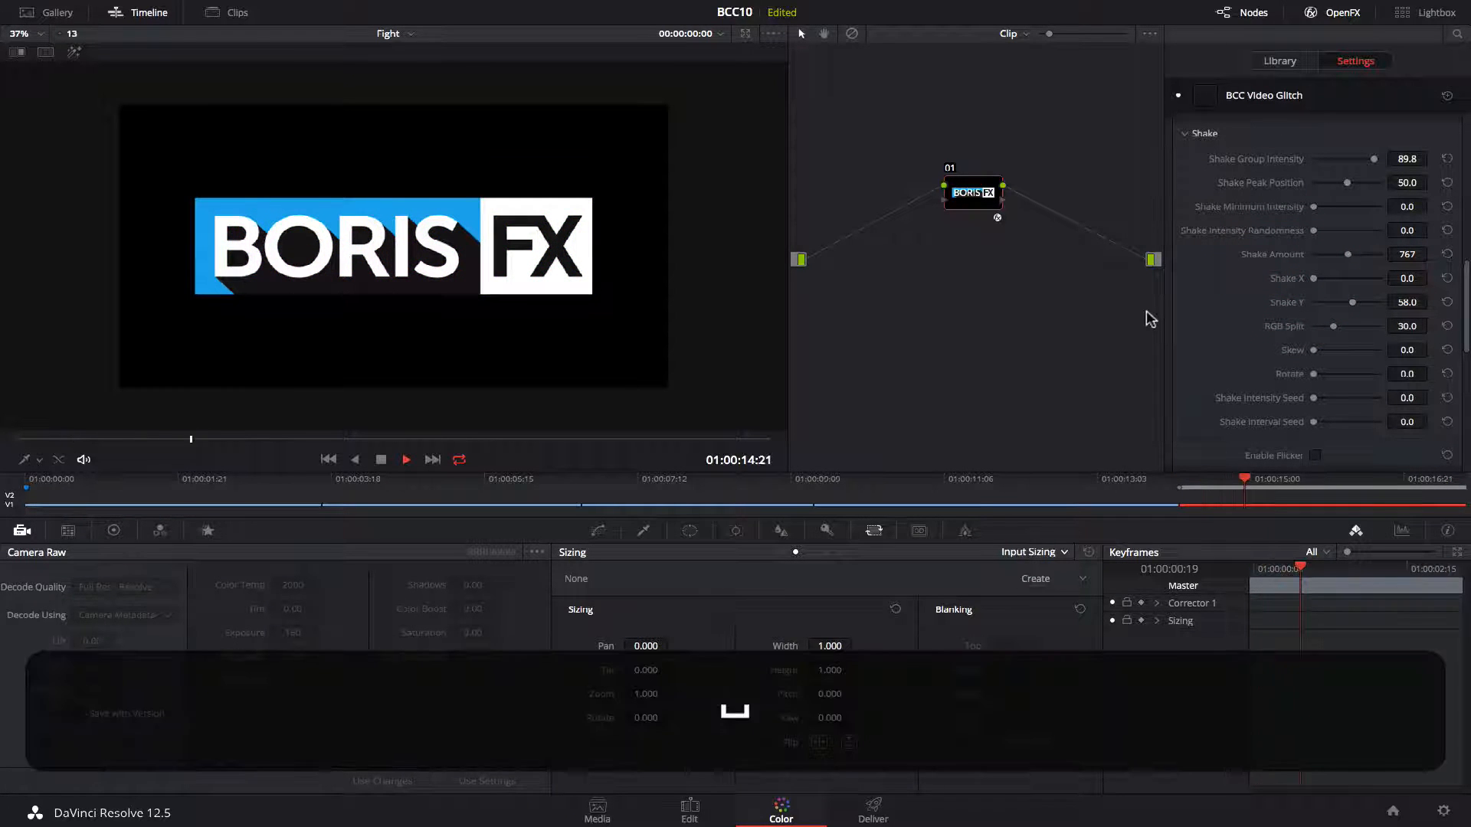
pyautogui.moveTo(1336, 331); pyautogui.dragTo(1387, 374)
pyautogui.press('space')
pyautogui.press('space')
pyautogui.press('space')
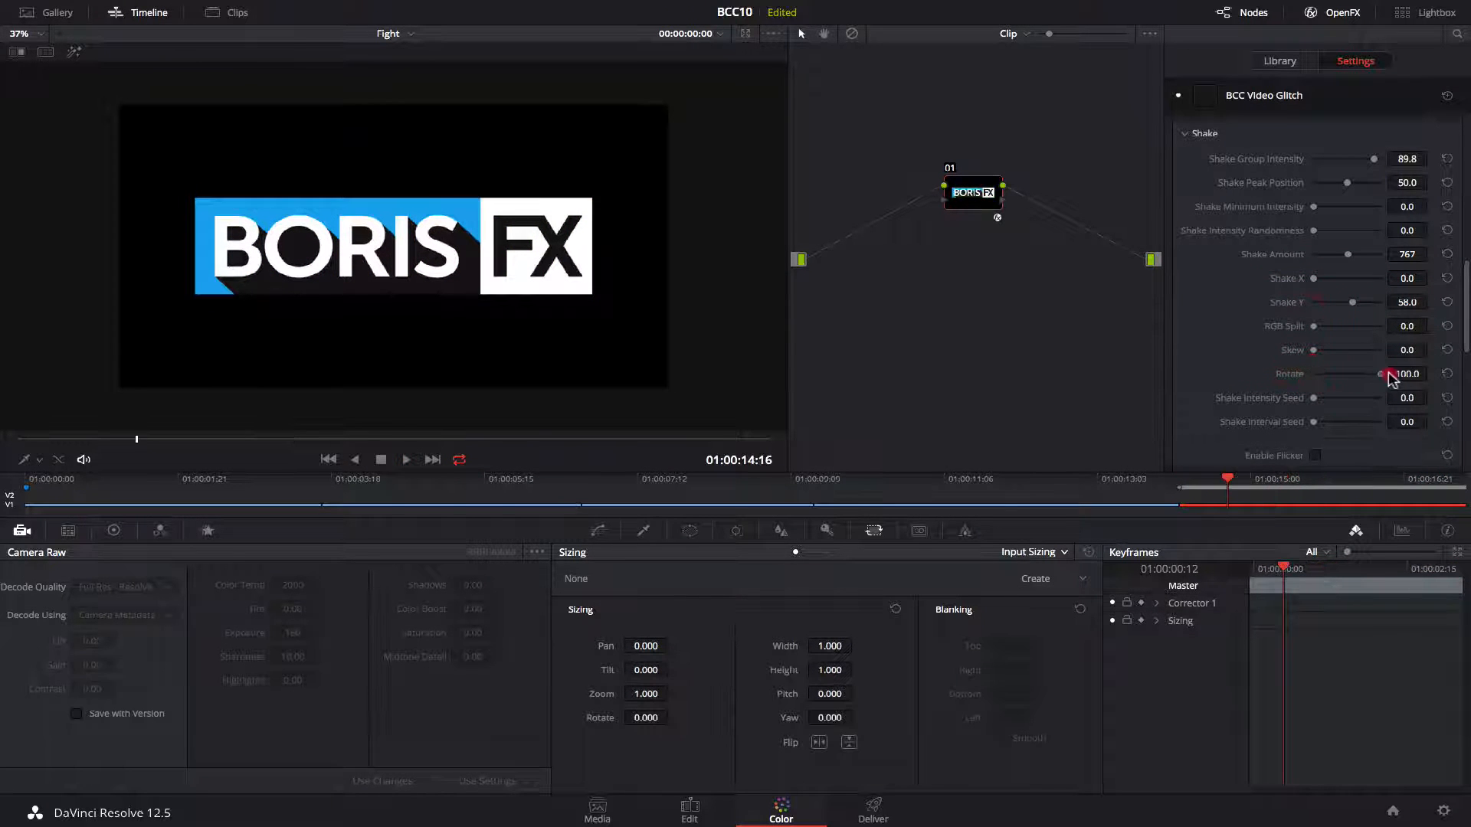
pyautogui.press('space')
pyautogui.press('space')
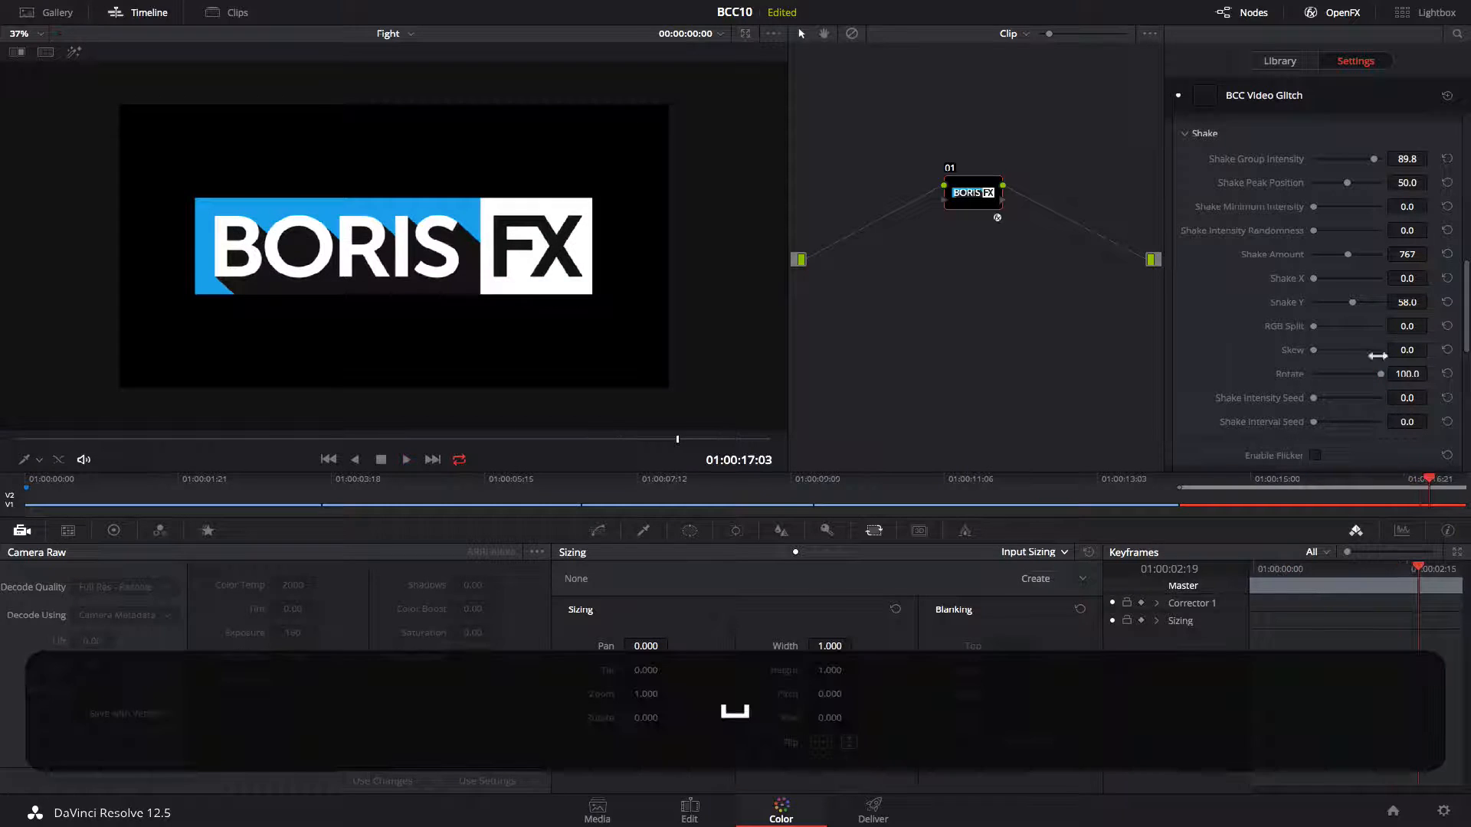
pyautogui.moveTo(1381, 375); pyautogui.dragTo(1313, 375)
# Move to the cage fight clip and apply BCC Video Glitch to its node.
pyautogui.click(886, 481)
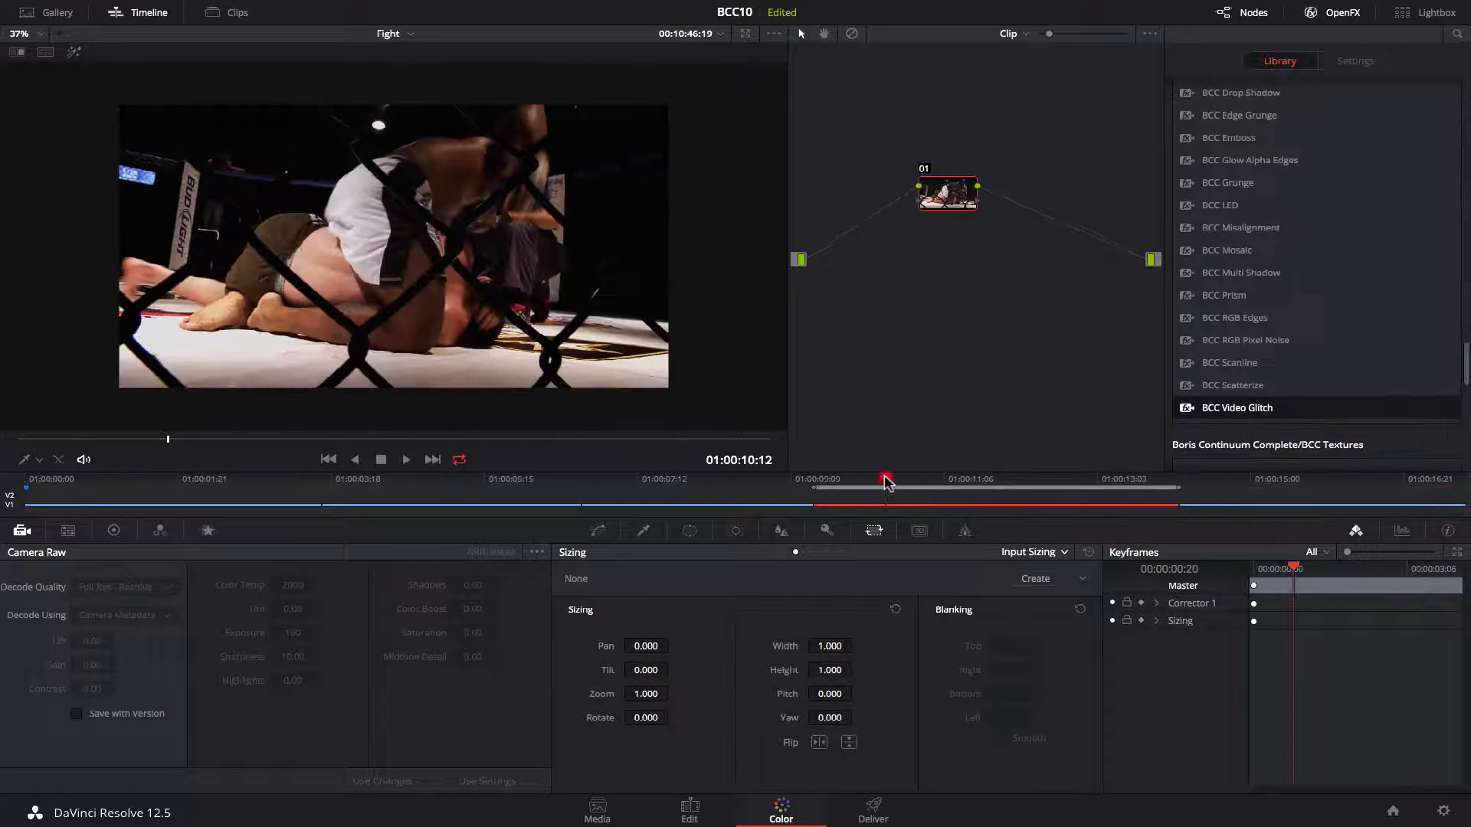
pyautogui.moveTo(962, 190); pyautogui.dragTo(962, 192)
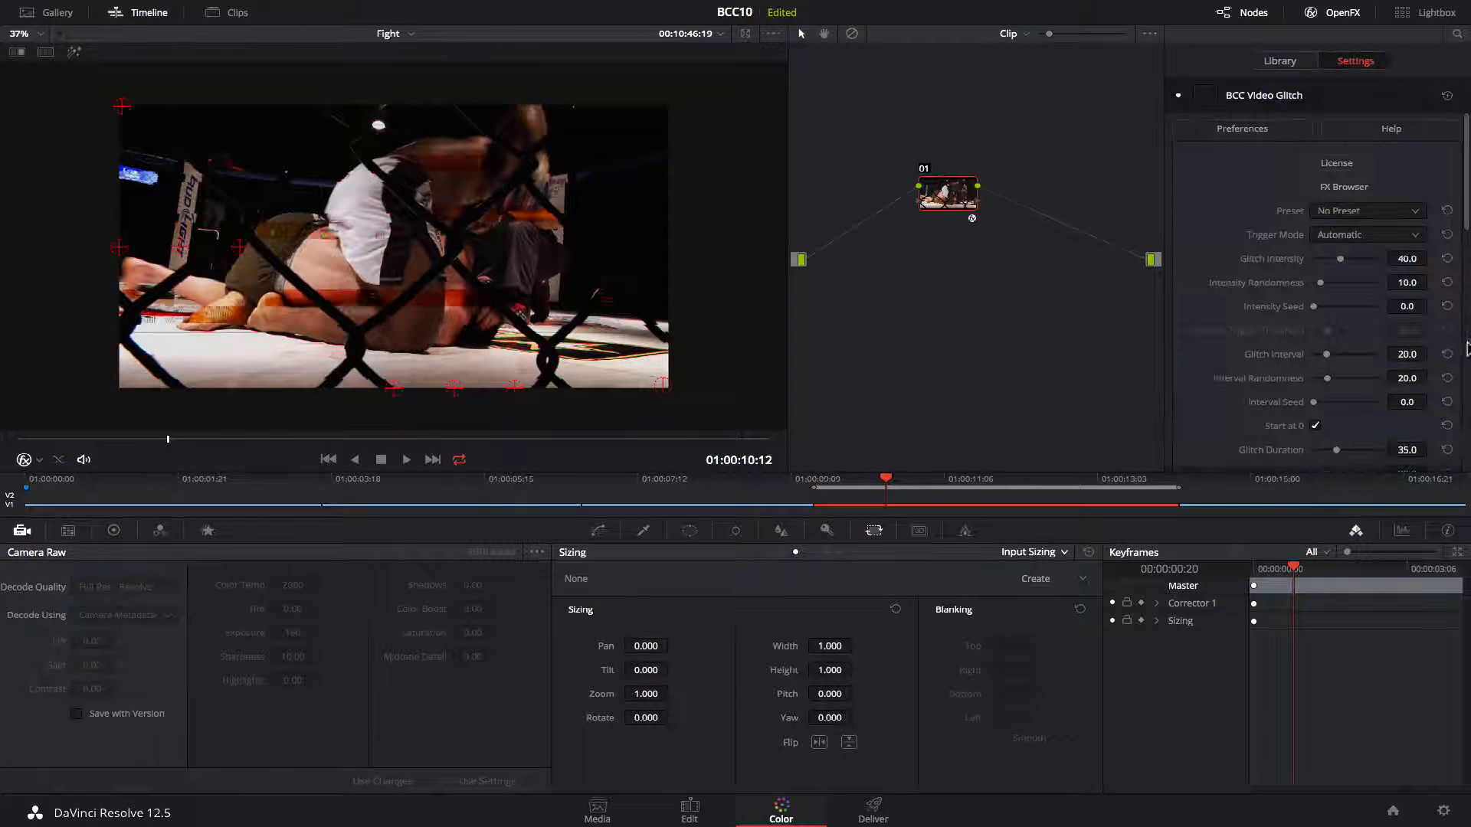
# Disable Block Damage, Shift and Shake so only Flicker stays enabled, previewing playback.
pyautogui.scroll(-10, 1318, 268)
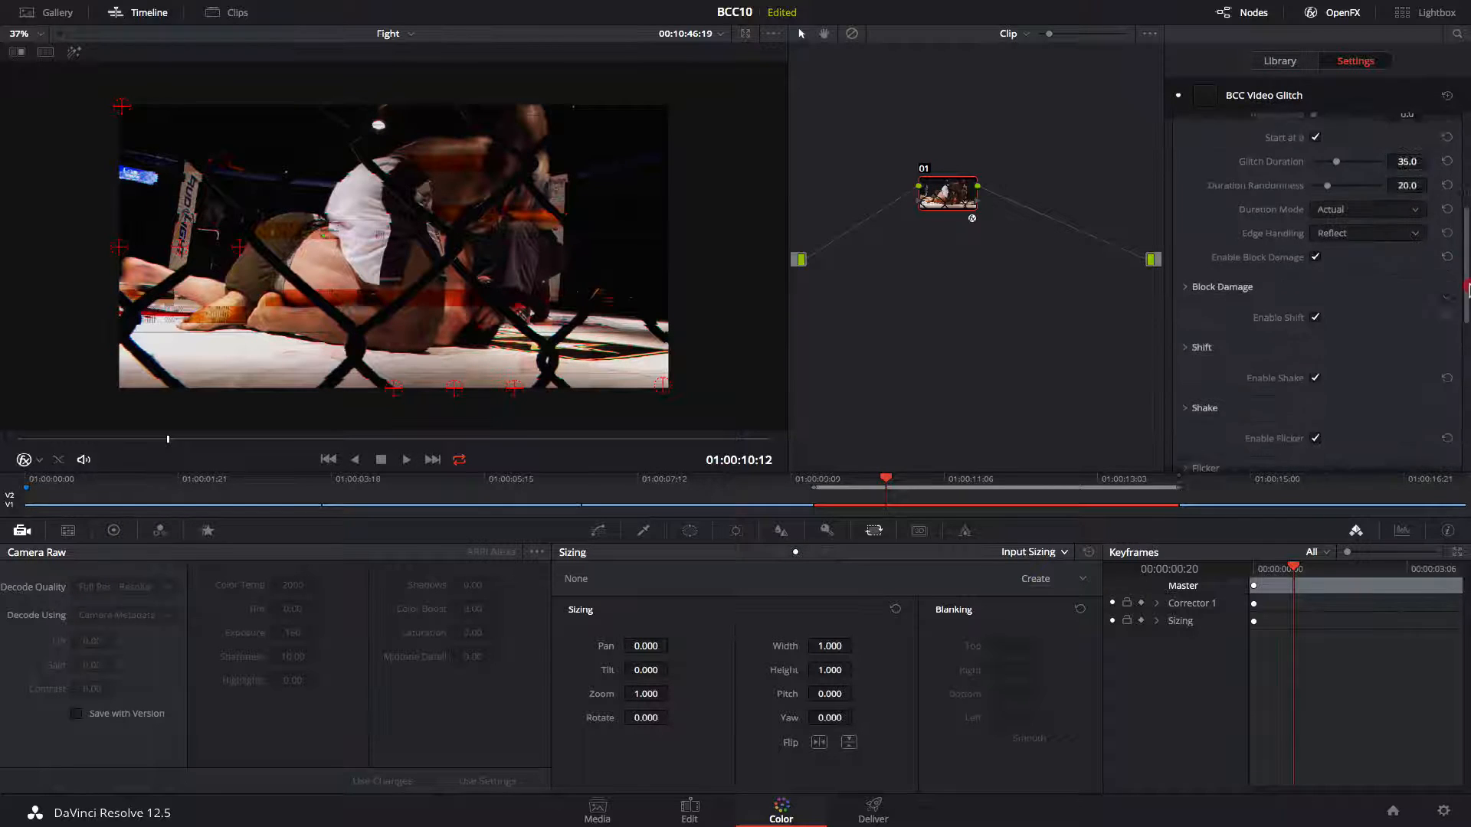
pyautogui.click(1314, 160)
pyautogui.click(1315, 221)
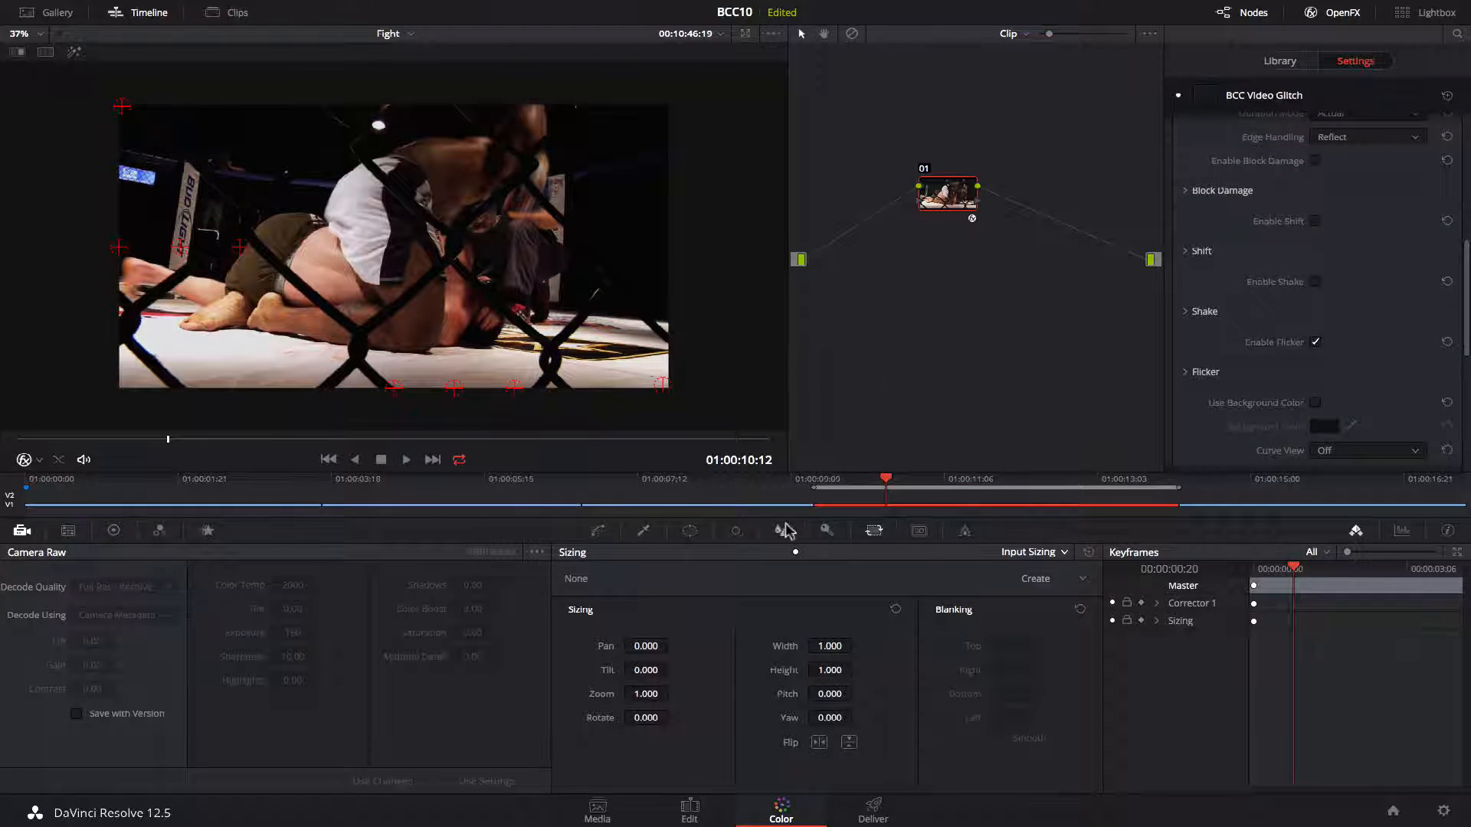
pyautogui.press('space')
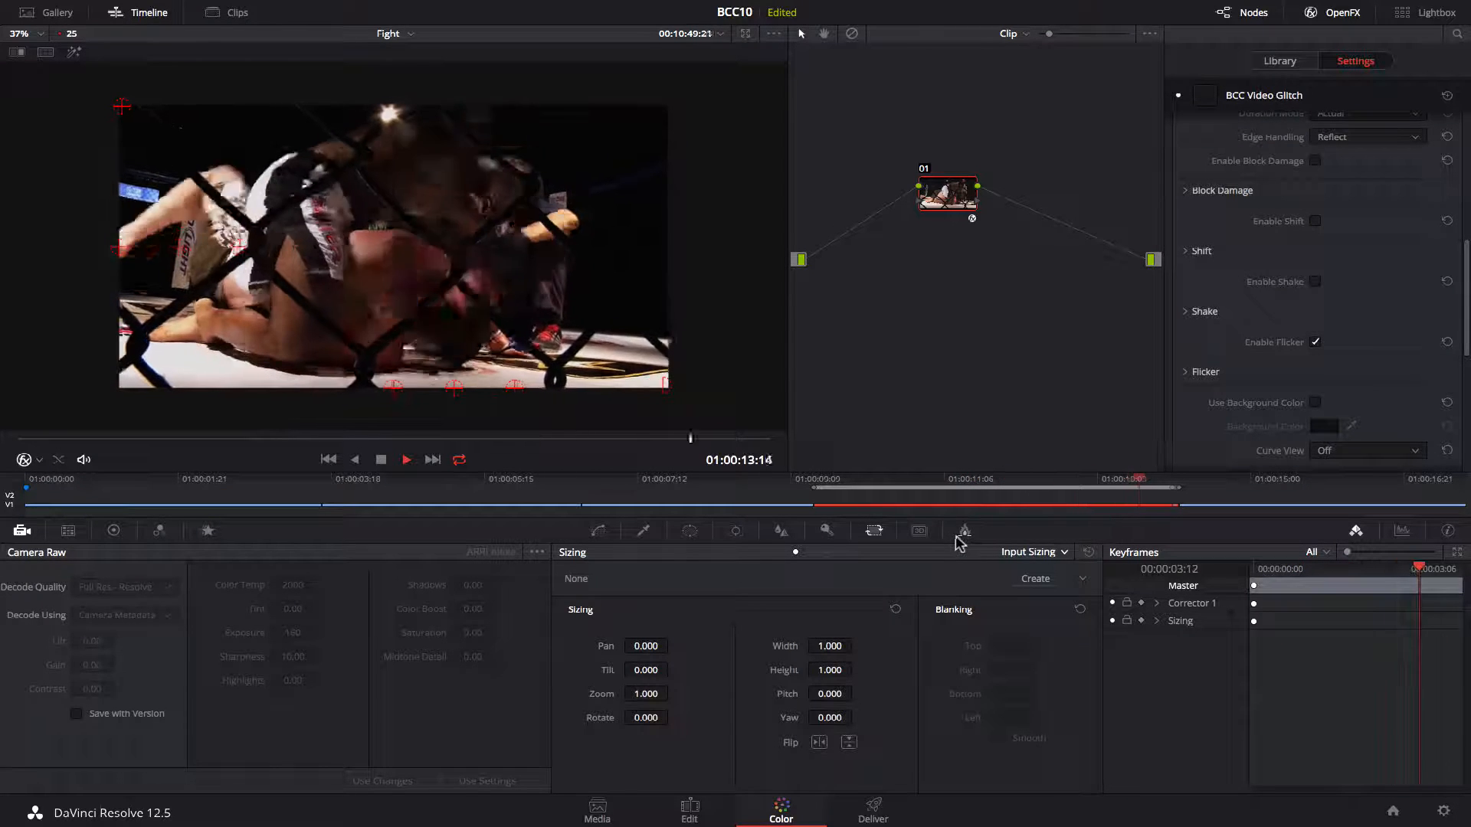
pyautogui.press('space')
# Expand the Flicker section and set Flicker Group Intensity to 100, previewing playback.
pyautogui.click(1185, 372)
pyautogui.scroll(-5, 1371, 329)
pyautogui.moveTo(1465, 296); pyautogui.dragTo(1467, 296)
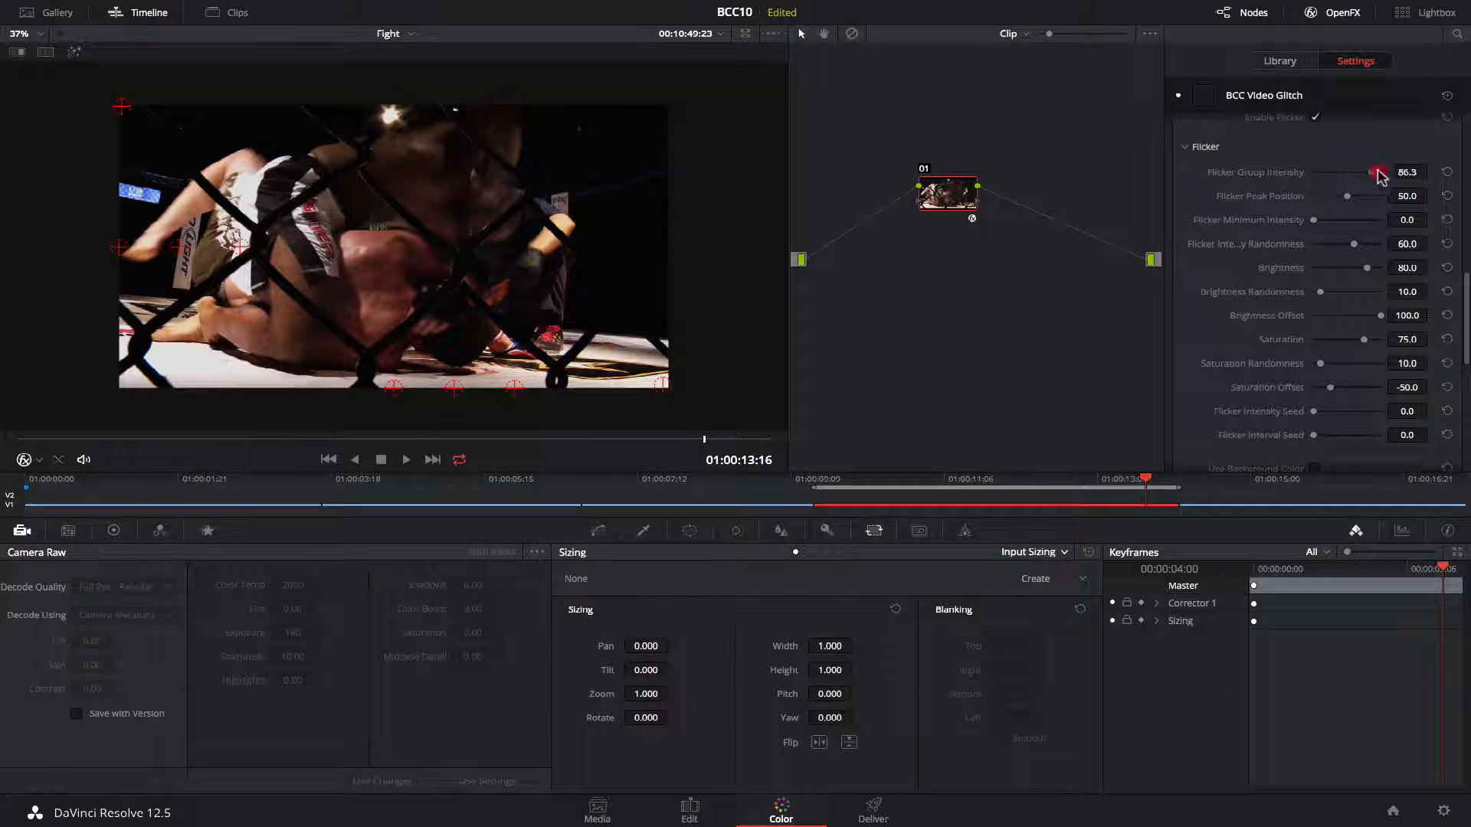
pyautogui.moveTo(1381, 177); pyautogui.dragTo(1388, 176)
pyautogui.press('space')
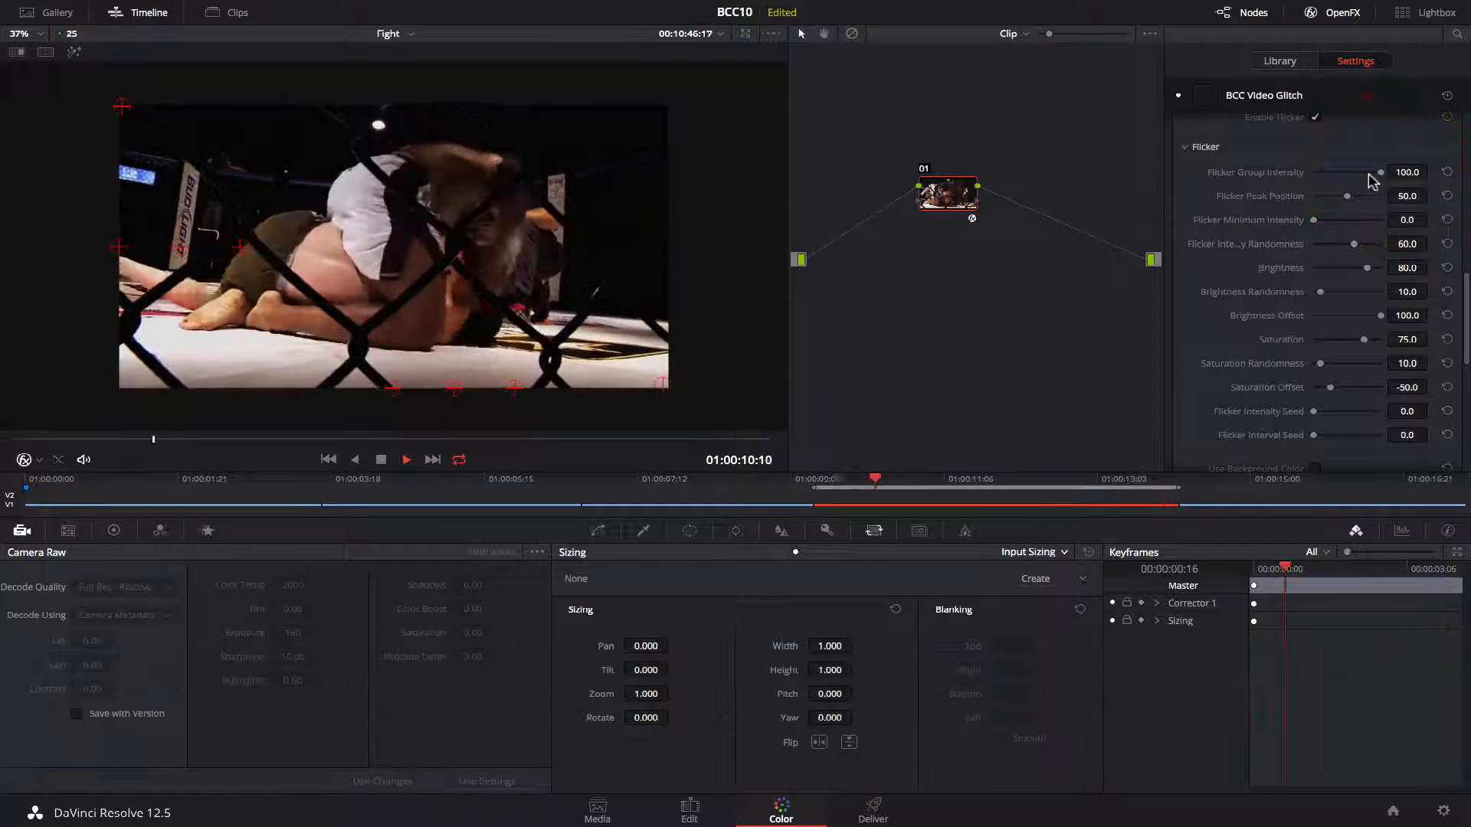
pyautogui.press('space')
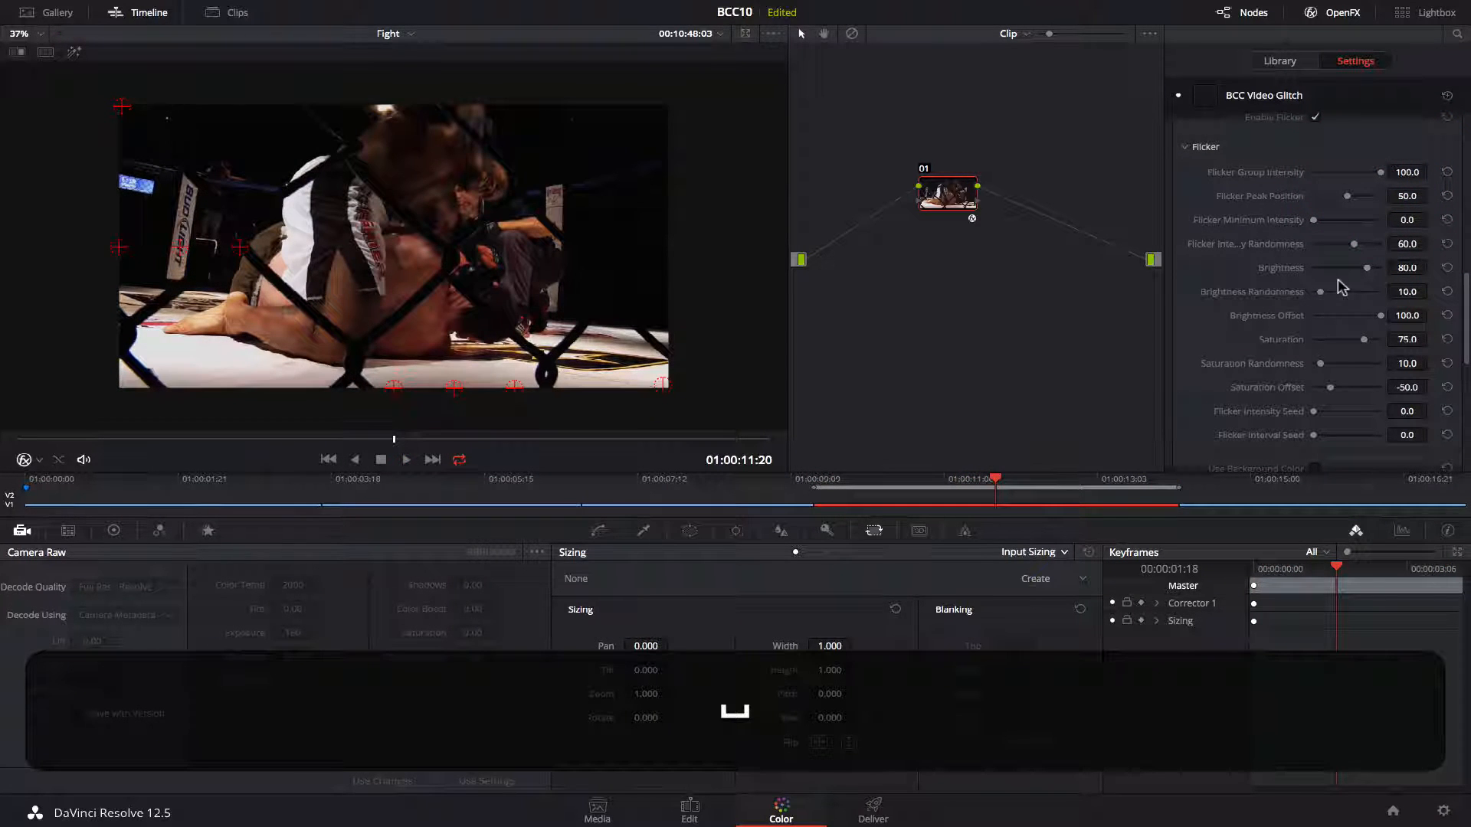
pyautogui.press('space')
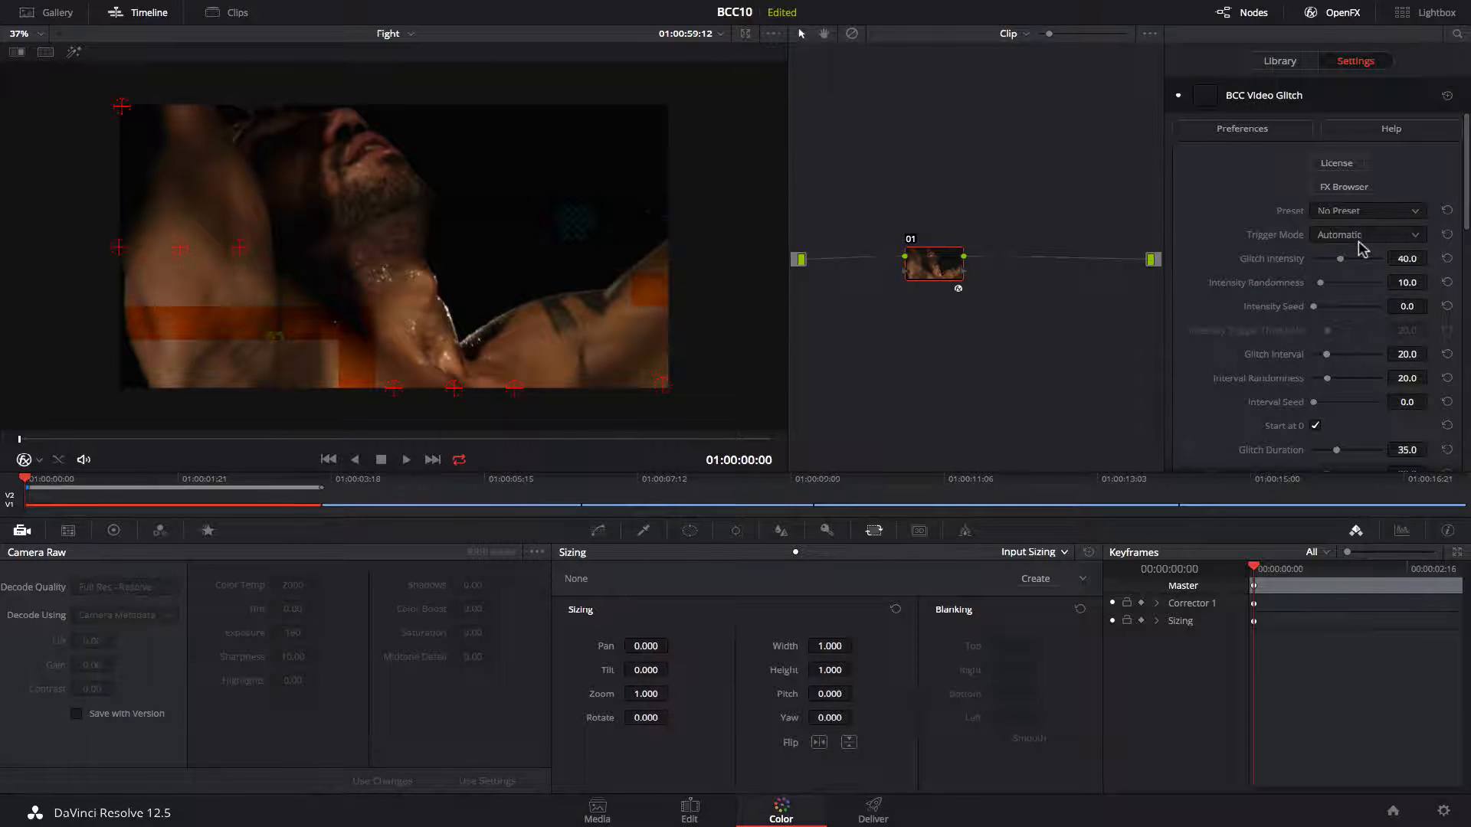
# Set the Video Glitch Trigger Mode to Intensity Threshold on the first fight clip.
pyautogui.click(1359, 237)
pyautogui.click(1370, 271)
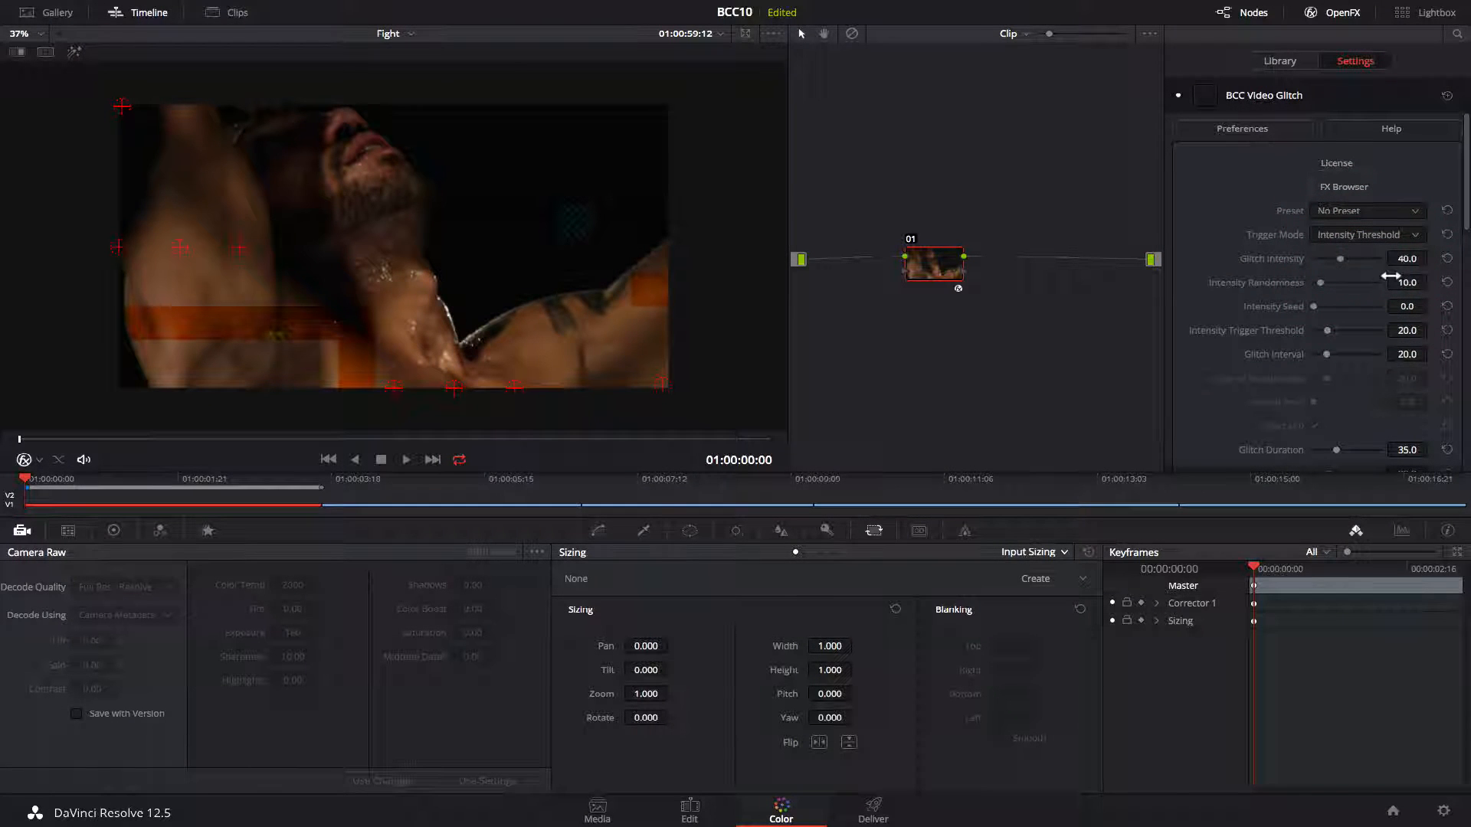
pyautogui.moveTo(1466, 178); pyautogui.dragTo(1466, 395)
pyautogui.click(1367, 237)
pyautogui.click(1381, 302)
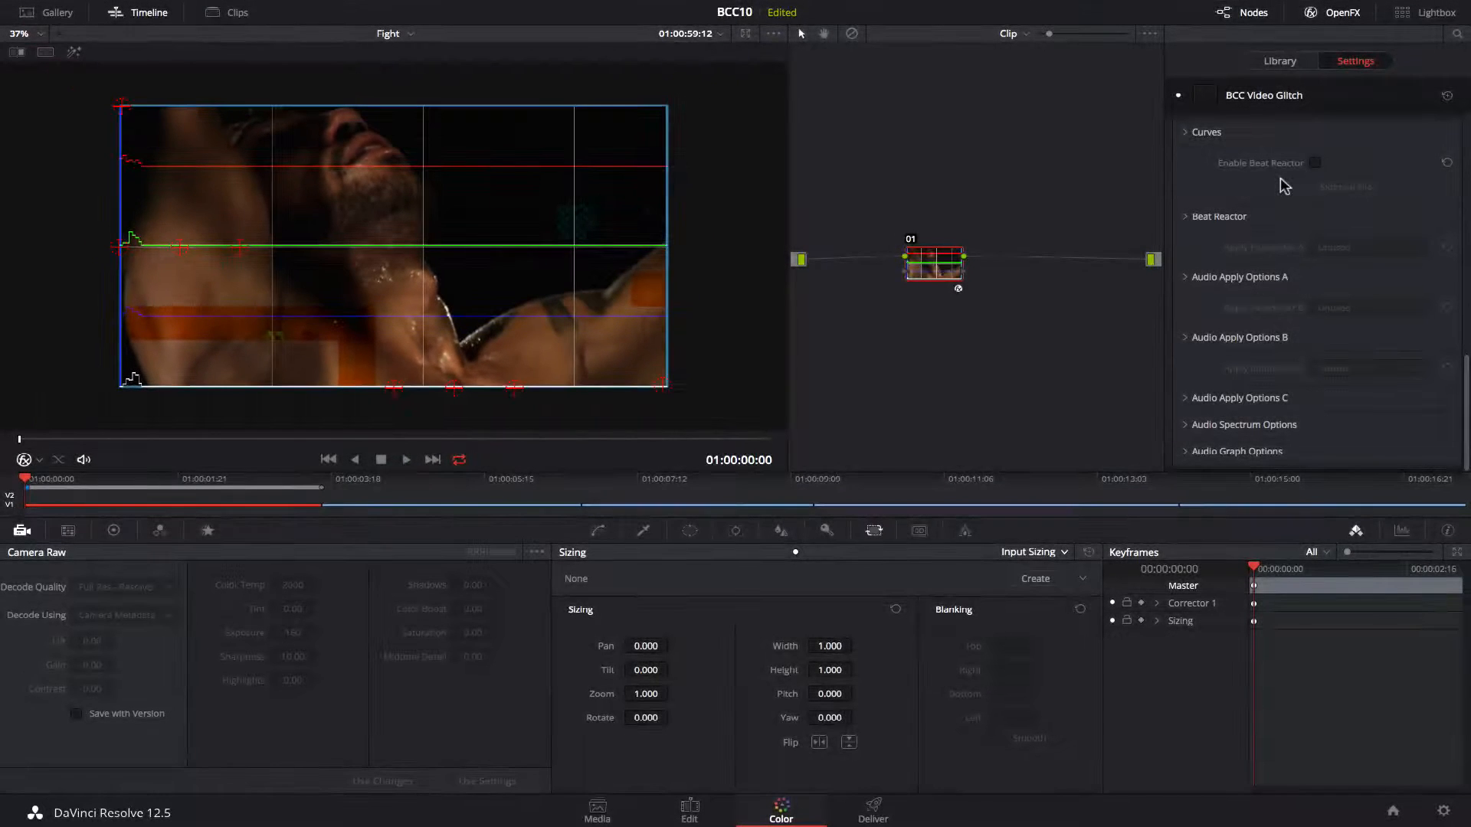
# Enable Beat Reactor and load an external file from the Demo_Mar folder in STORE.
pyautogui.click(1315, 164)
pyautogui.click(1345, 187)
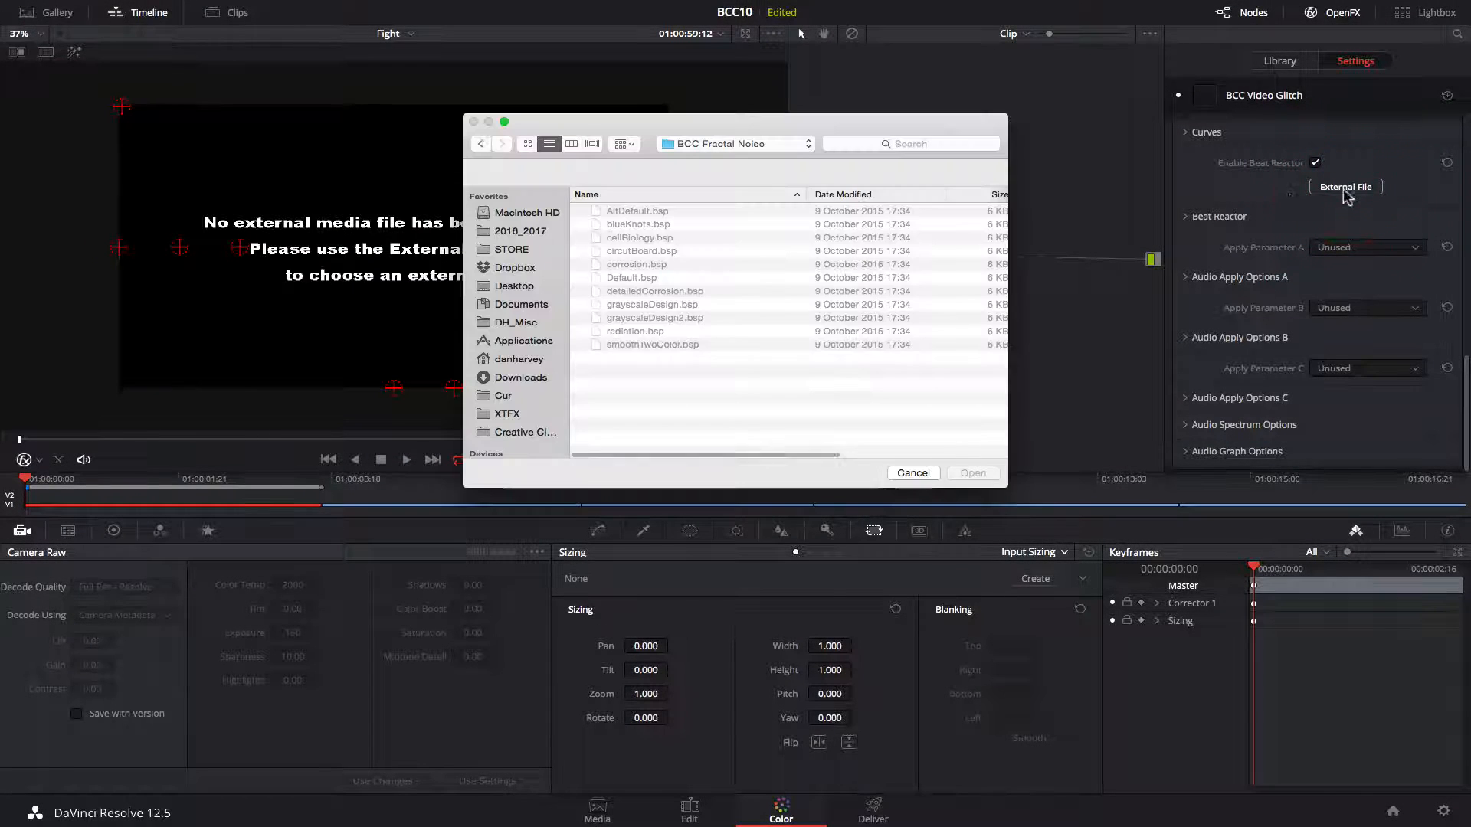
pyautogui.doubleClick(646, 240)
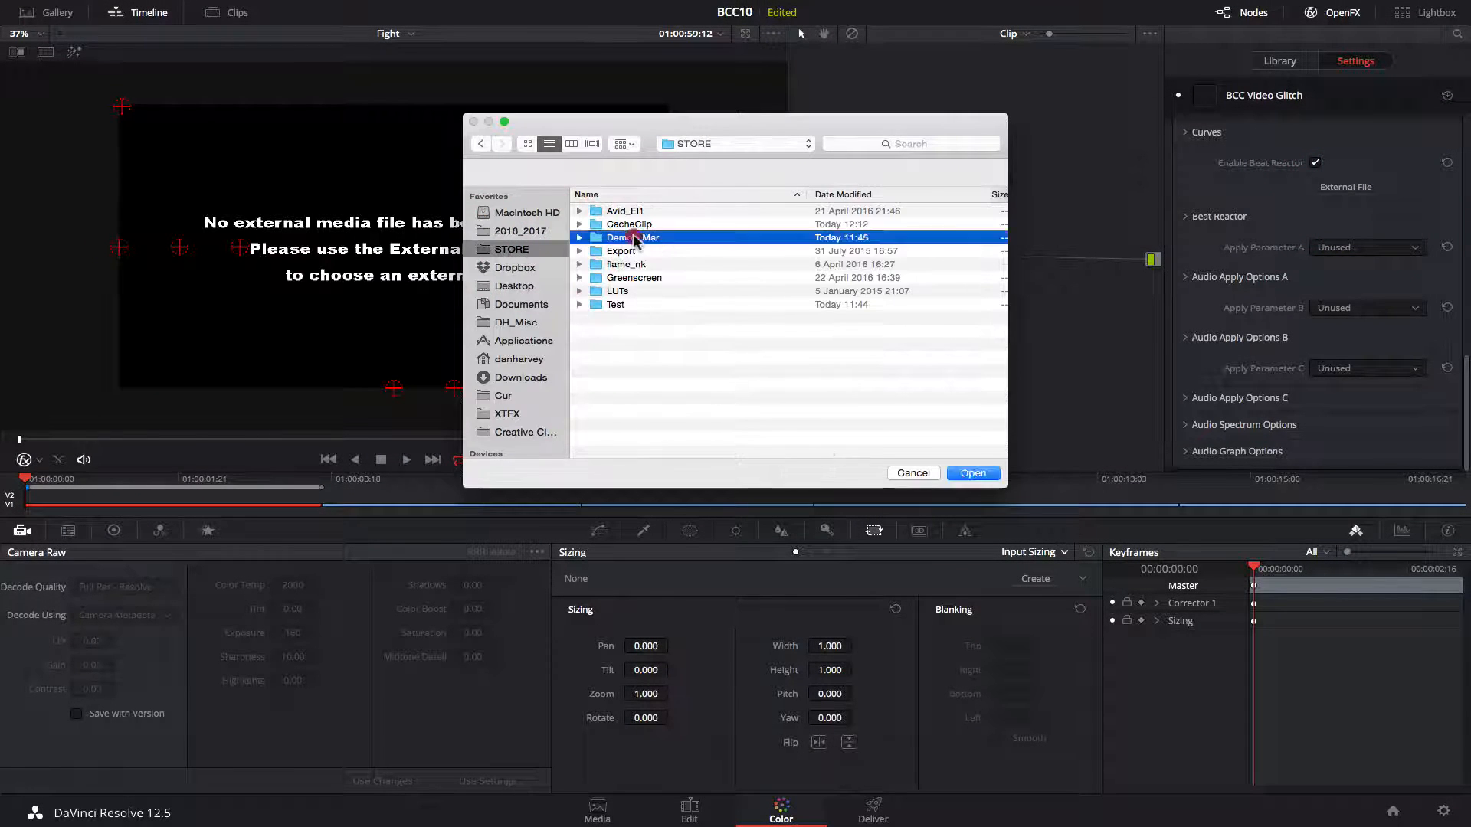
pyautogui.doubleClick(635, 223)
pyautogui.click(622, 263)
pyautogui.doubleClick(626, 264)
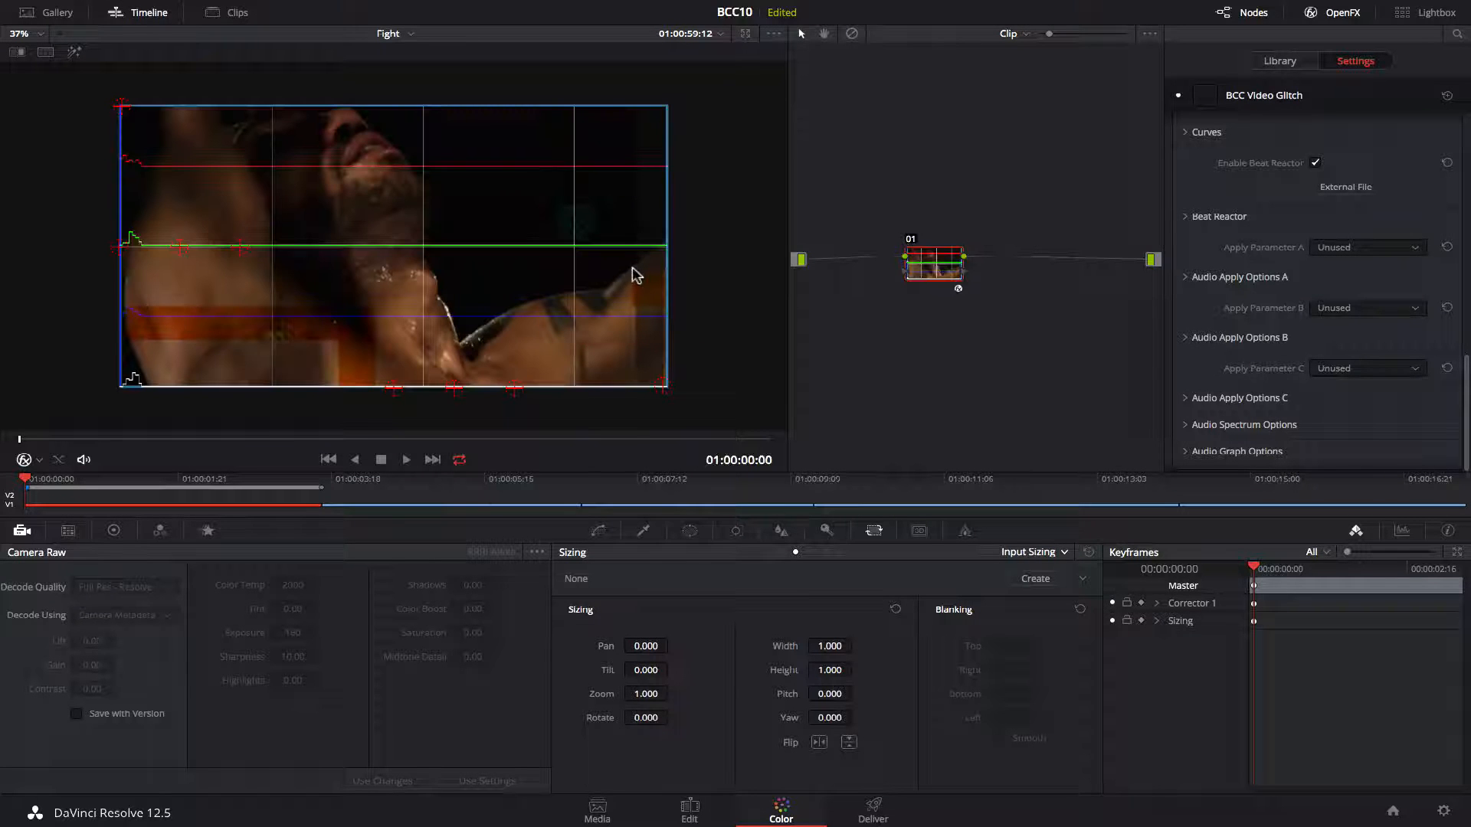
# Set Beat Reactor's Apply Parameter A to Glitch Intensity.
pyautogui.click(404, 461)
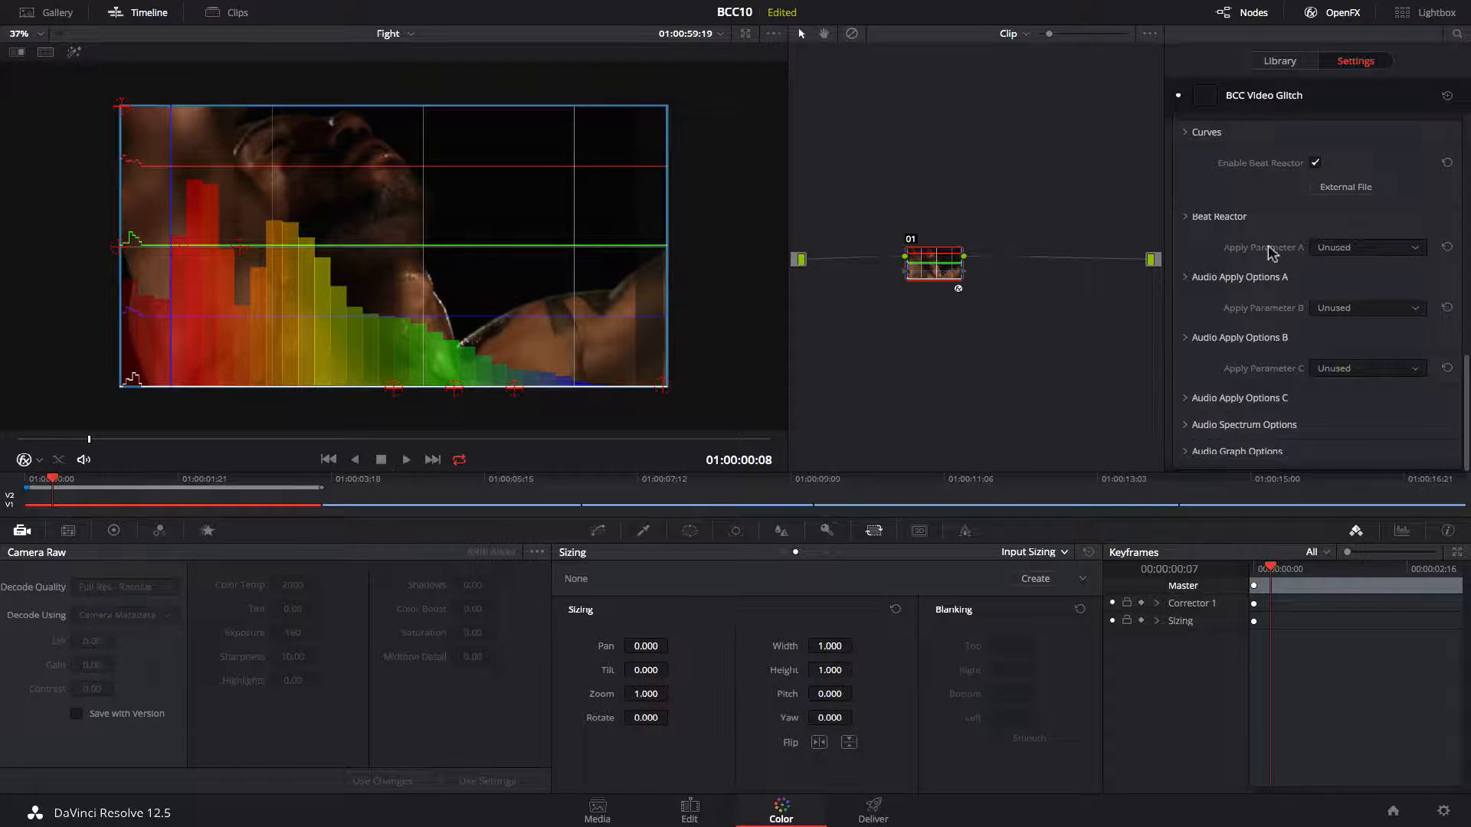
pyautogui.click(1348, 248)
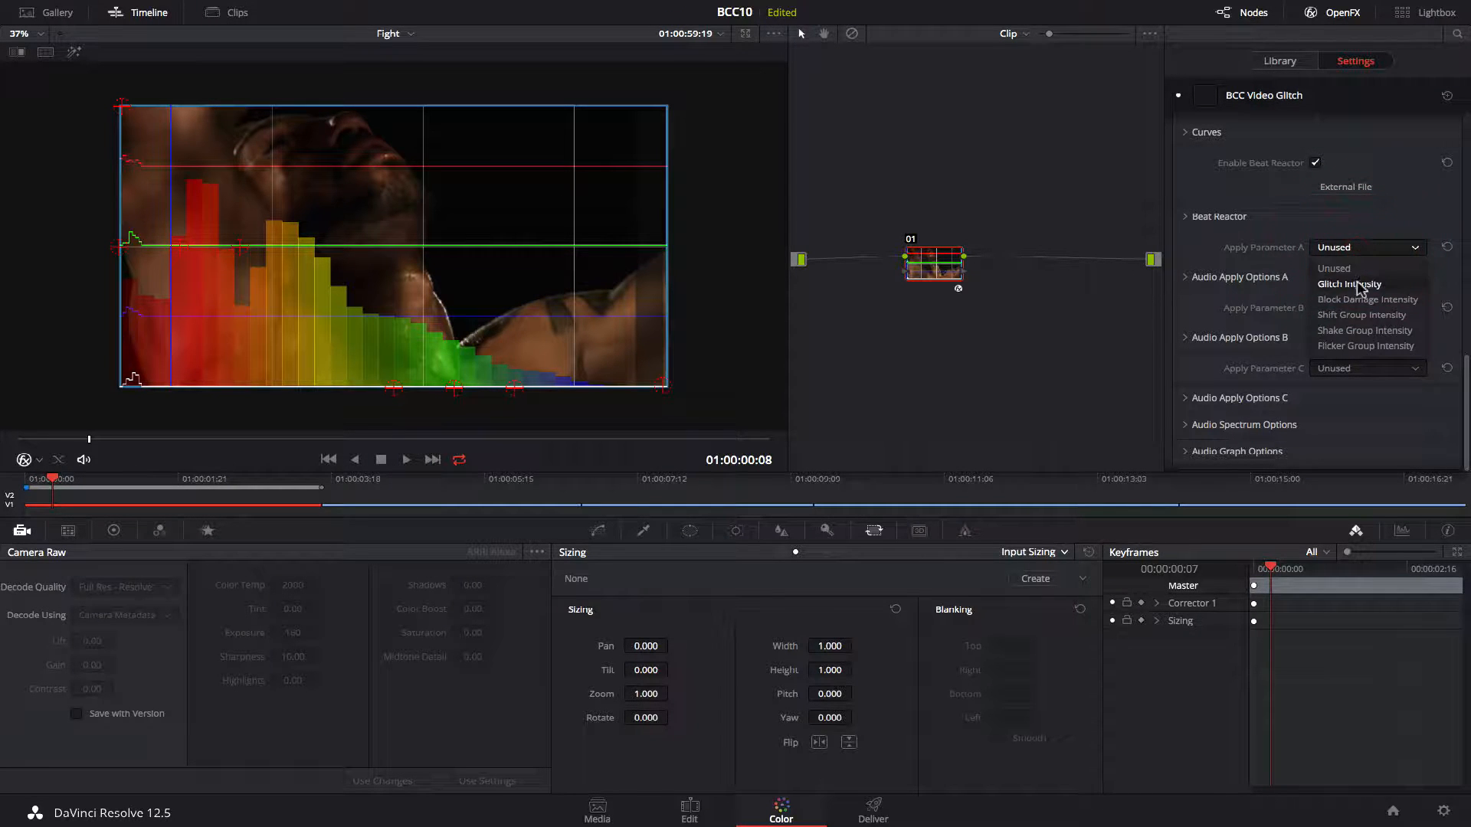
pyautogui.click(1358, 285)
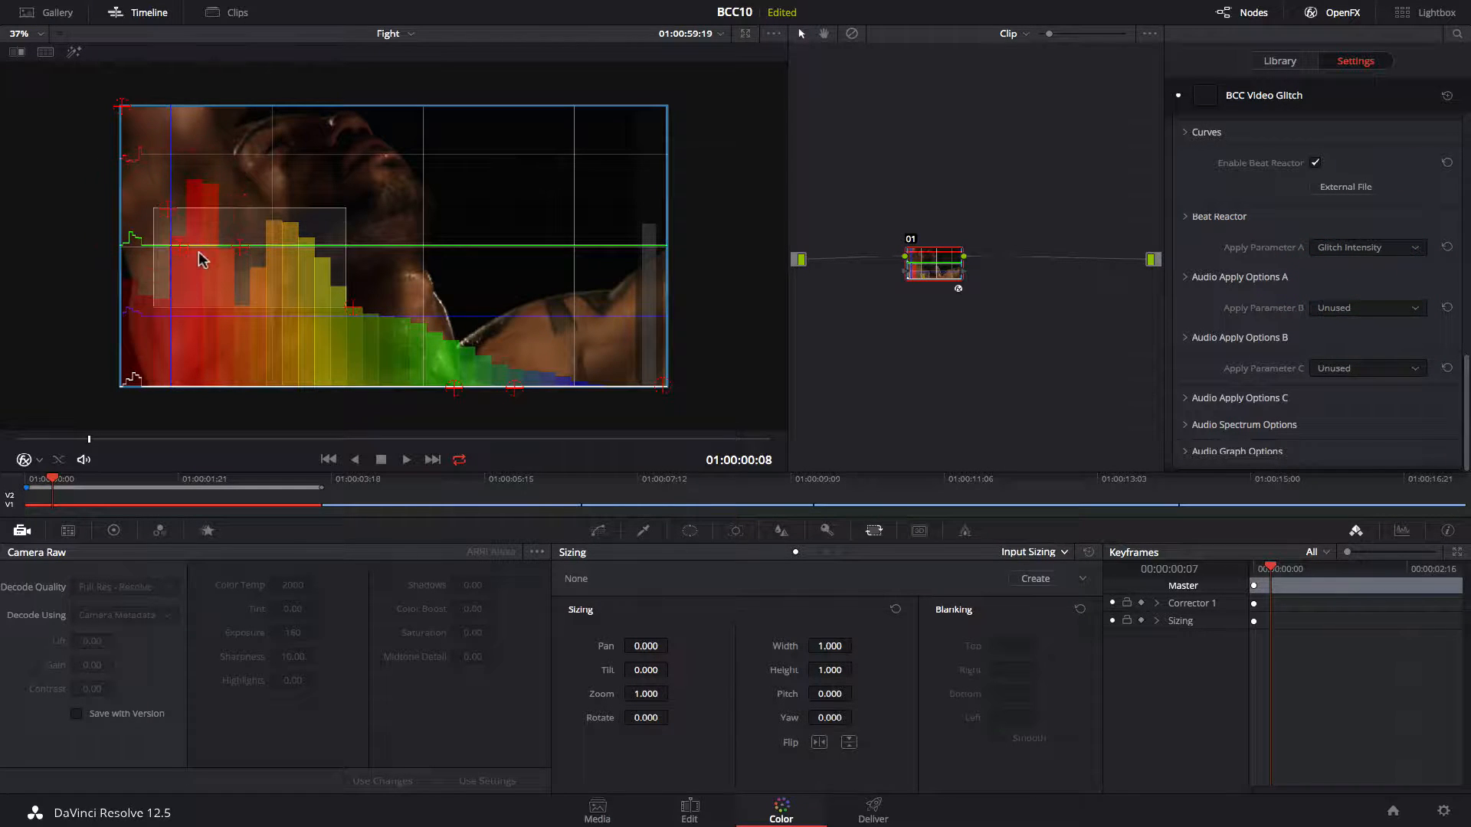
# Set the Video Glitch Intensity Trigger Threshold to 90.9 and preview playback.
pyautogui.moveTo(1466, 413); pyautogui.dragTo(1461, 146)
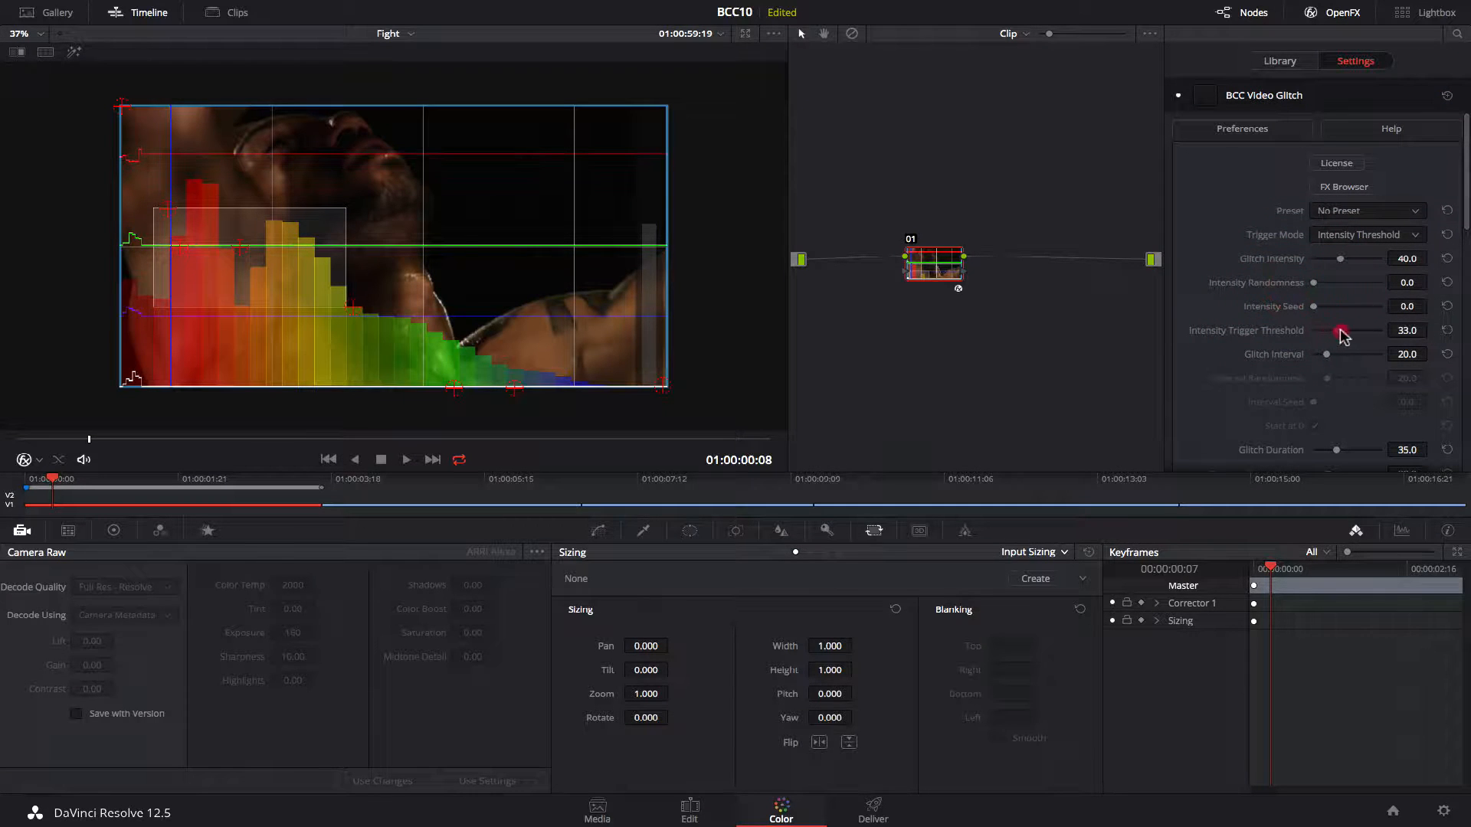
pyautogui.moveTo(1343, 336); pyautogui.dragTo(1375, 337)
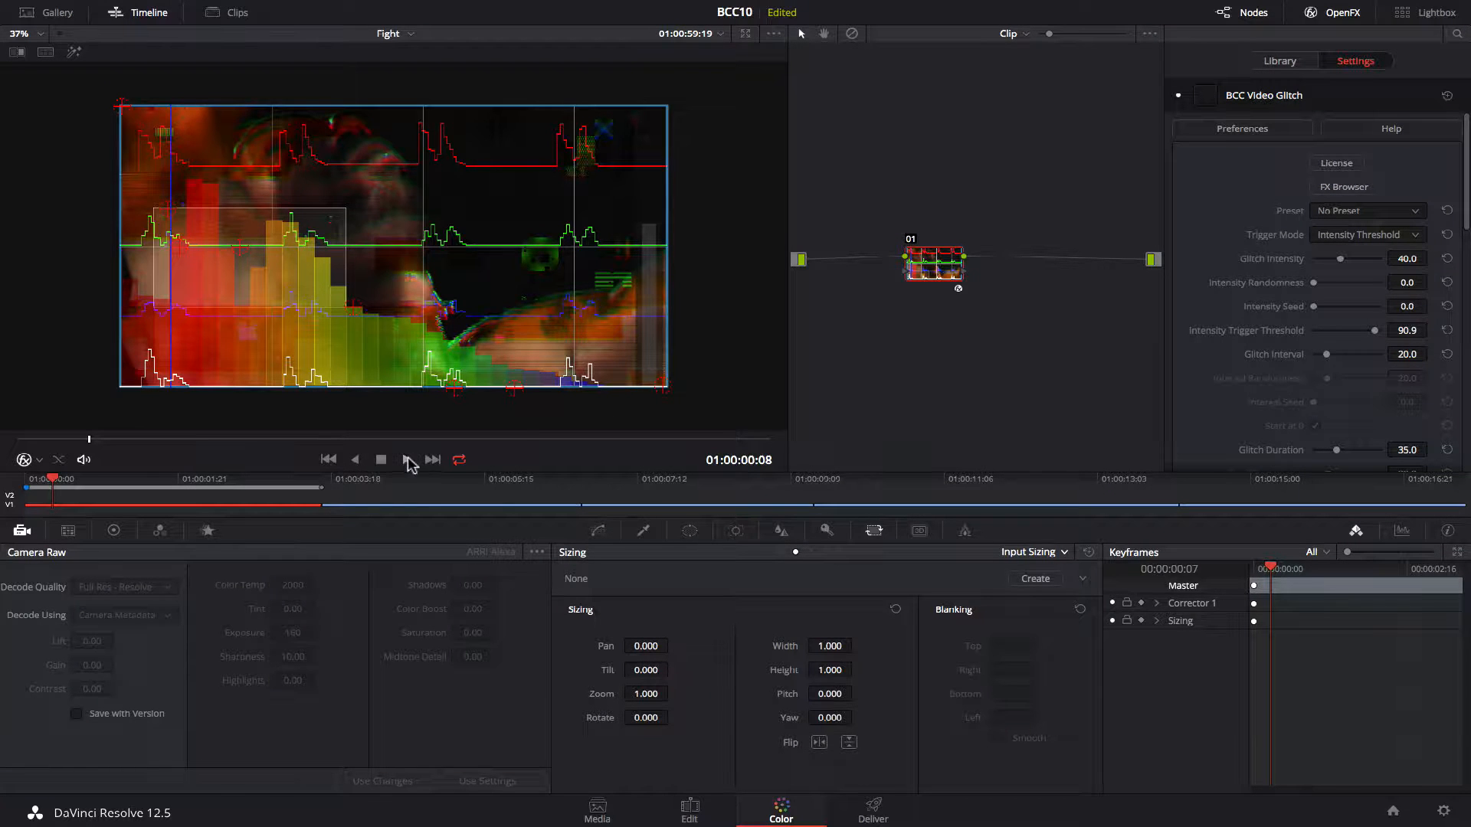
pyautogui.click(407, 460)
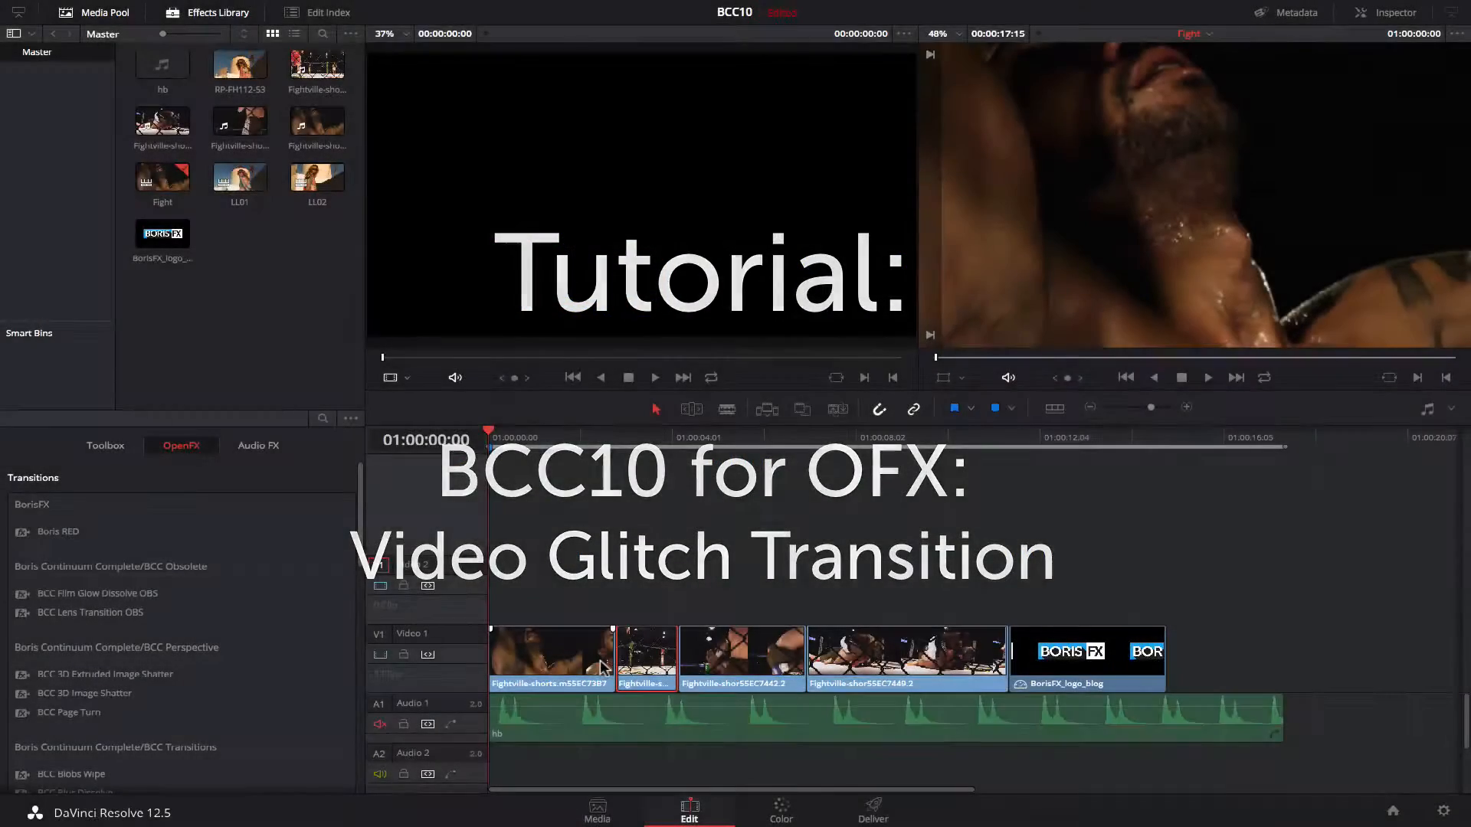
# Apply the BCC Cross Glitch transition to the cut between the first two clips on Video 1 and play it back.
pyautogui.click(616, 661)
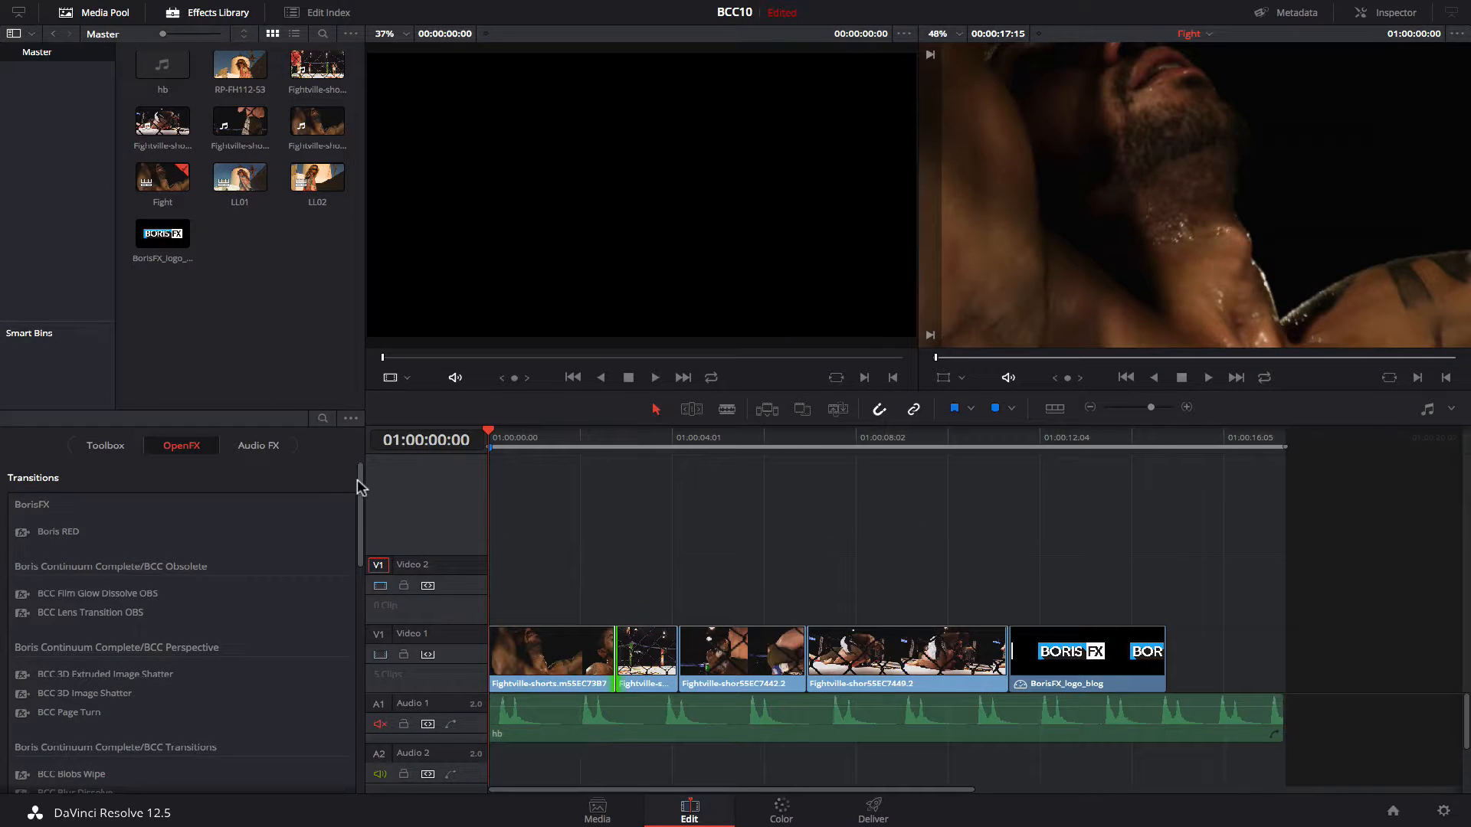
pyautogui.moveTo(357, 480); pyautogui.dragTo(601, 654)
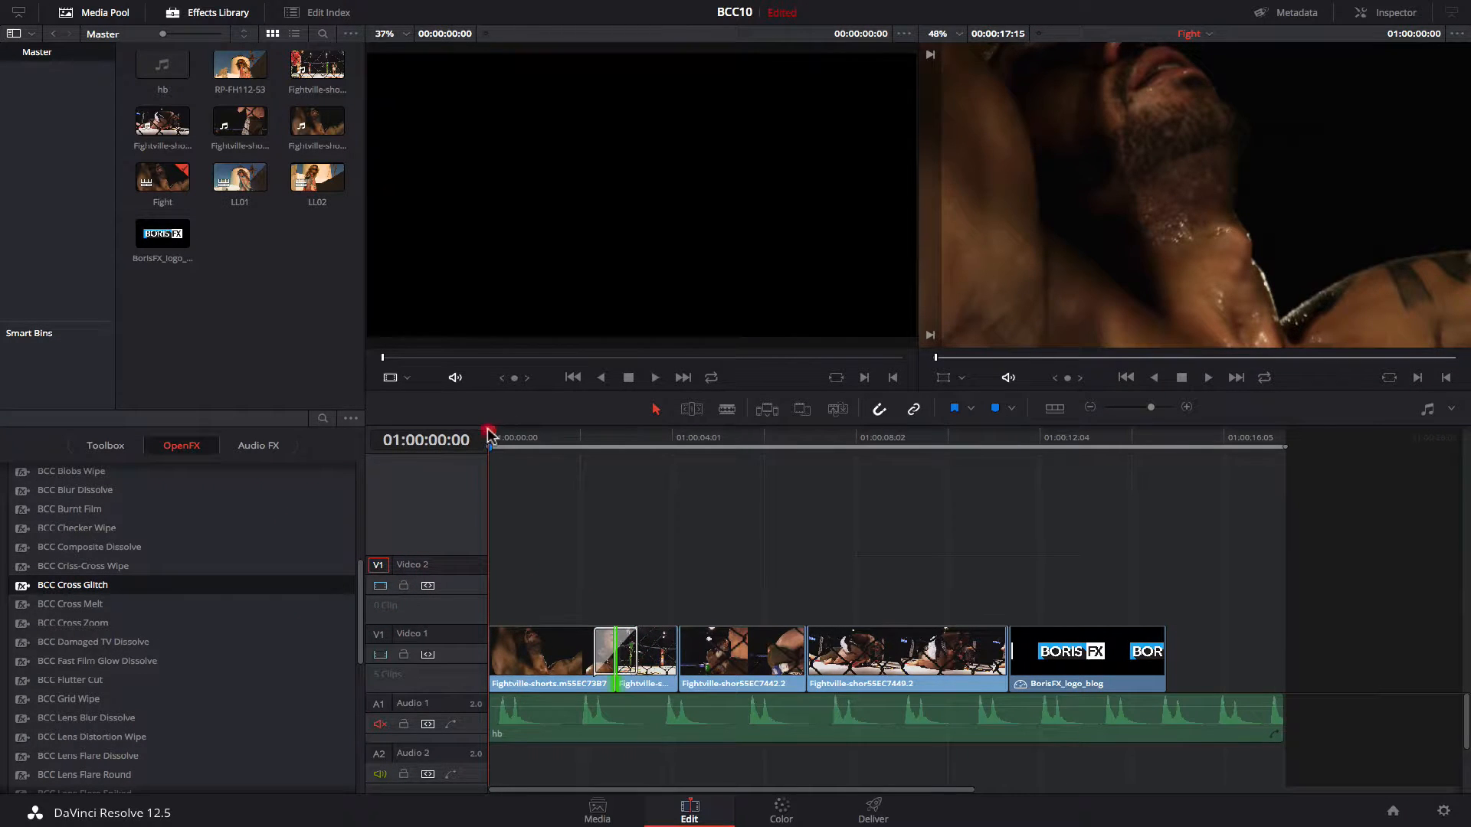
pyautogui.moveTo(491, 436); pyautogui.dragTo(593, 445)
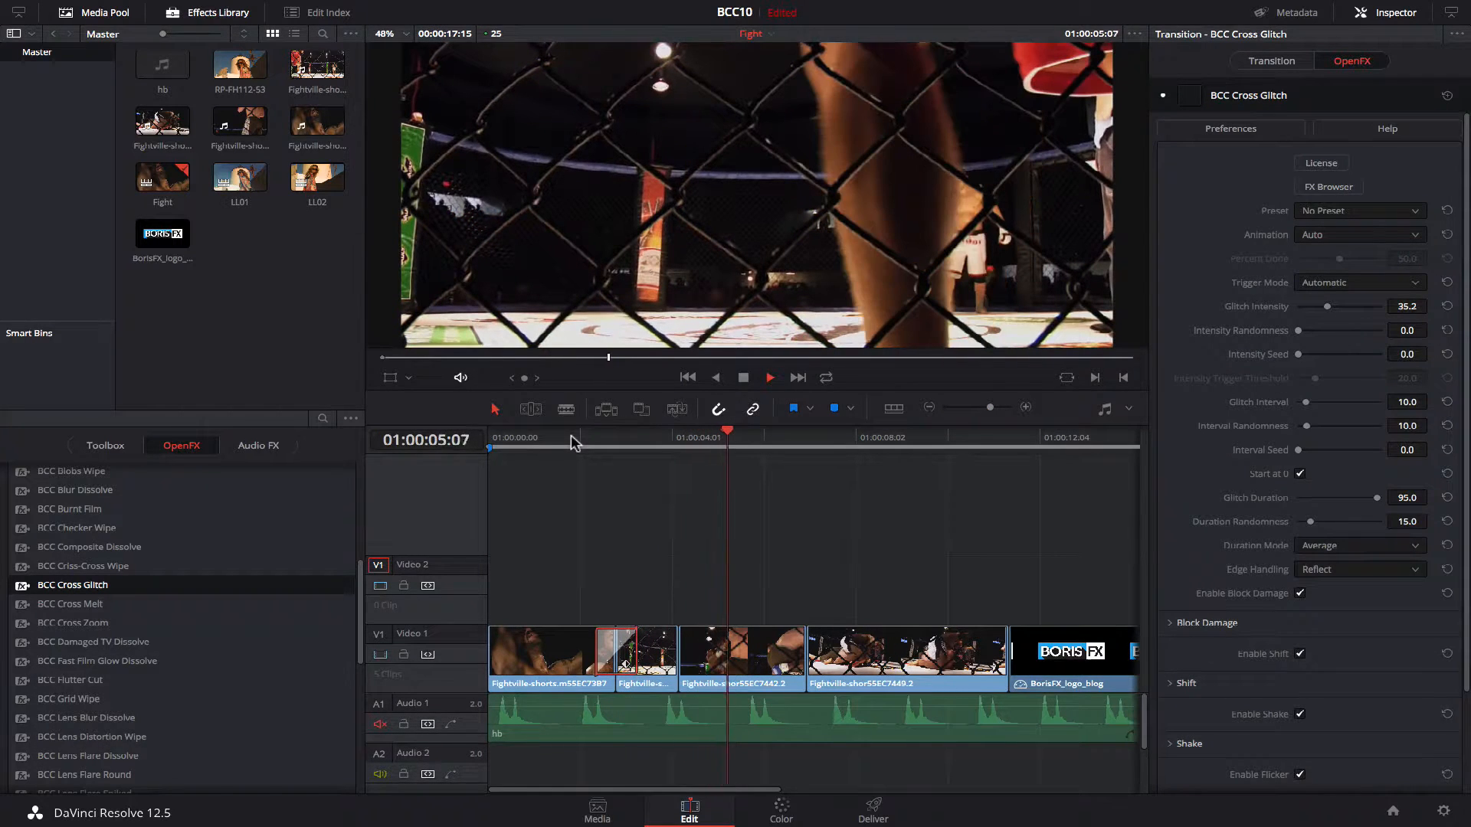
pyautogui.press('space')
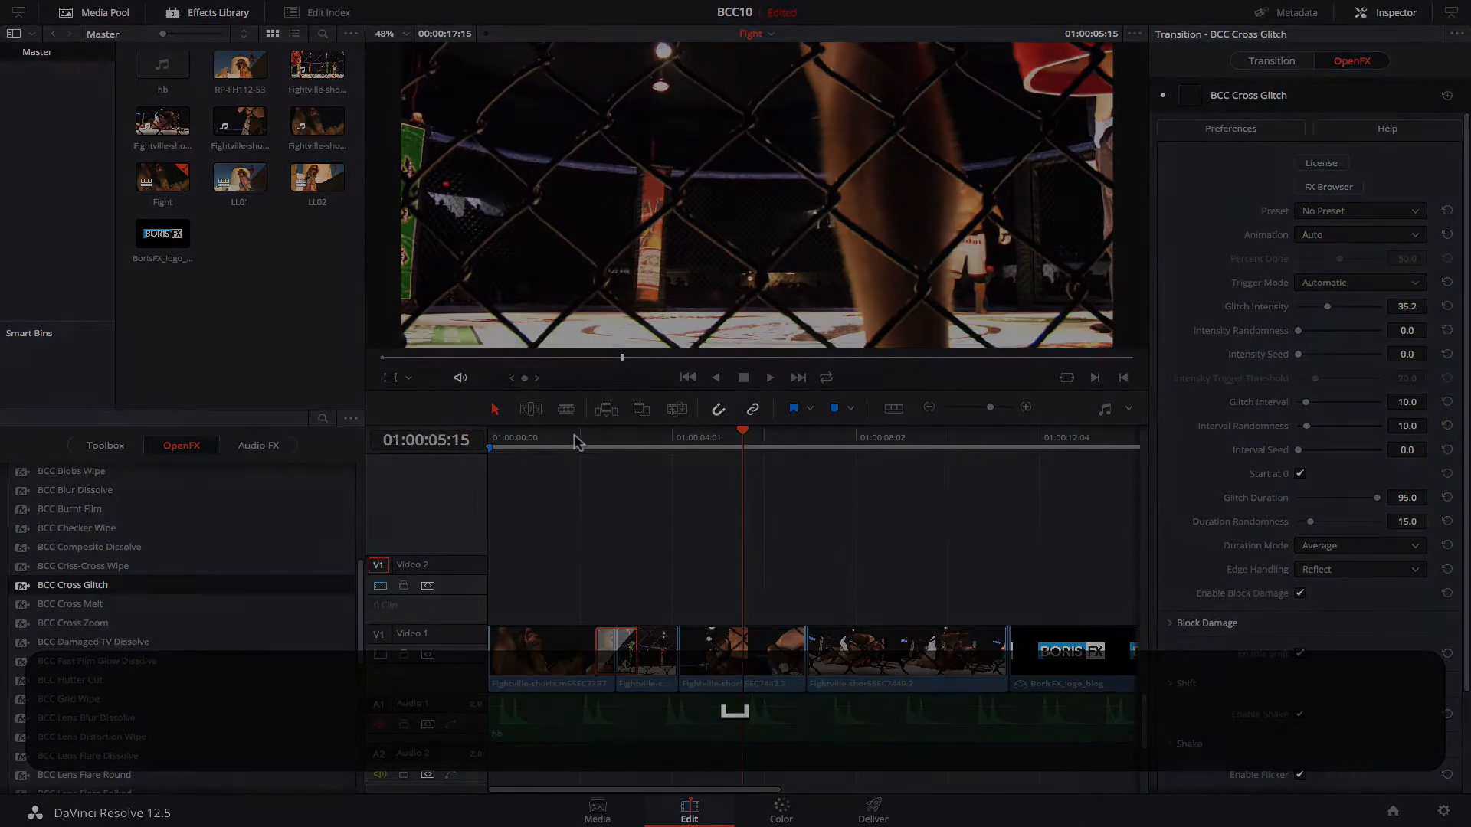